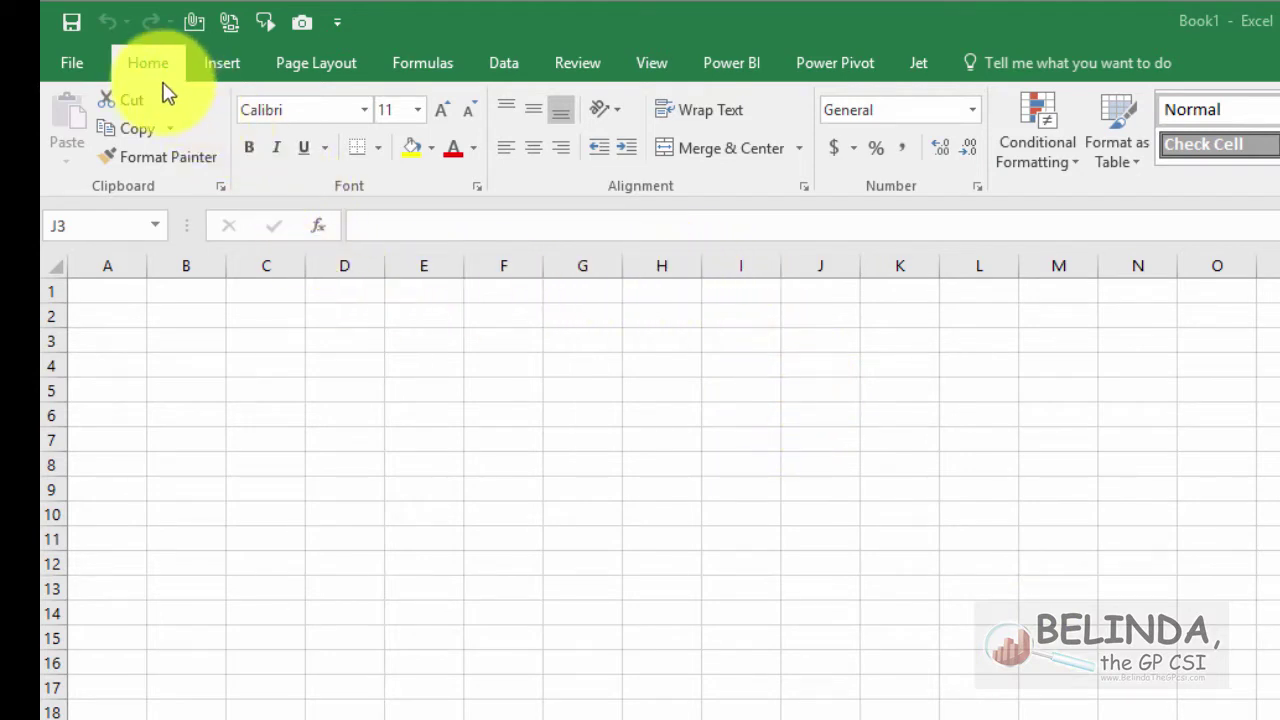
Connect Excel to SQL Server BUSYBEE, database TWO18, via Get Data > From SQL Server Database.
click(504, 64)
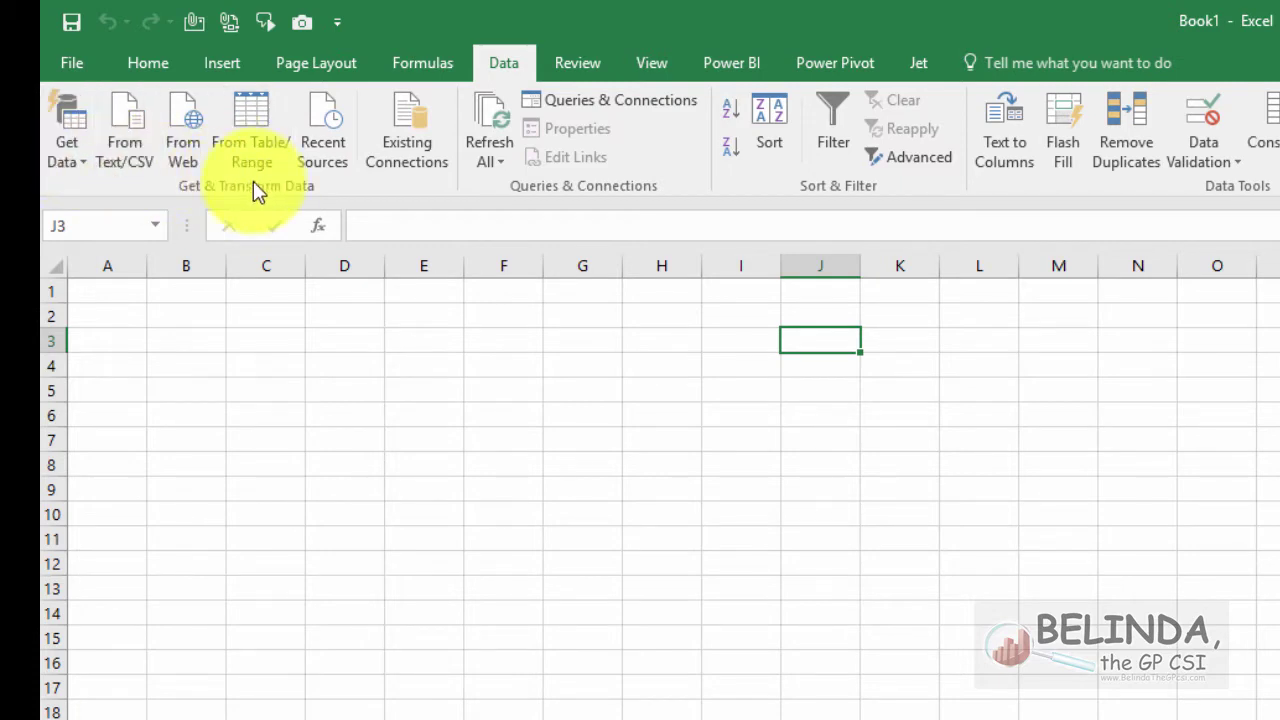
click(70, 155)
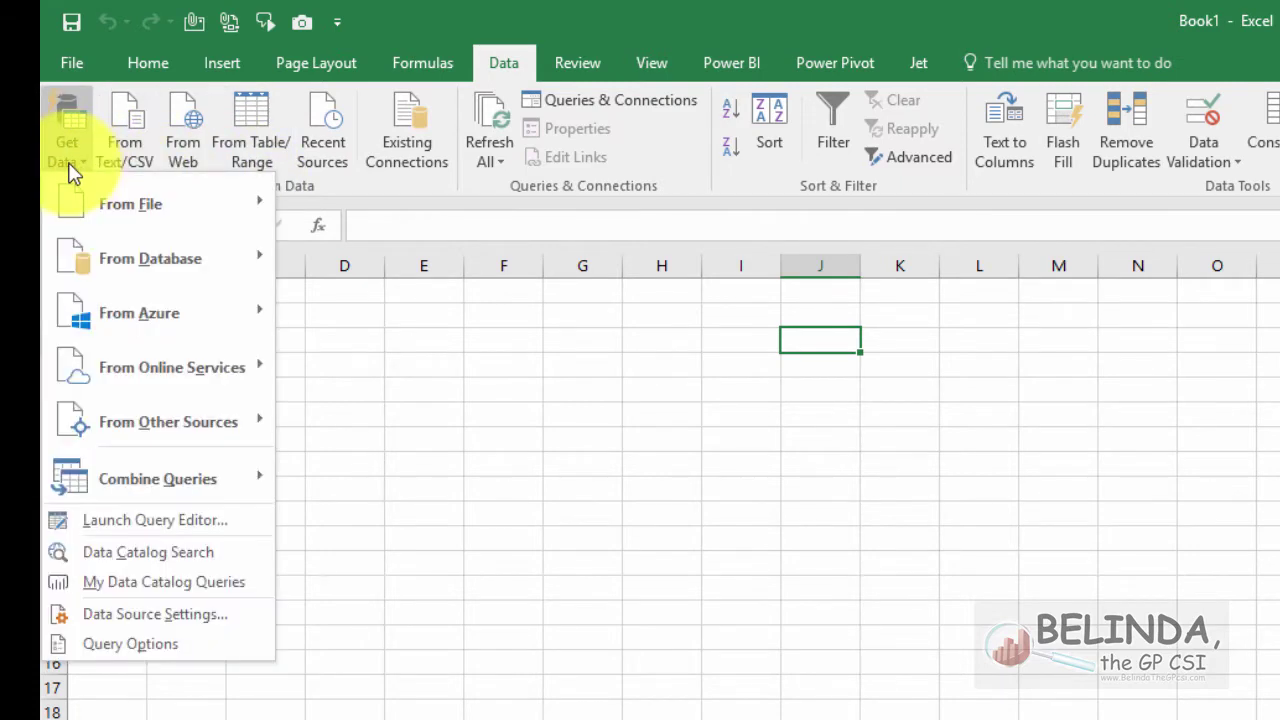
mouse_move(71, 202)
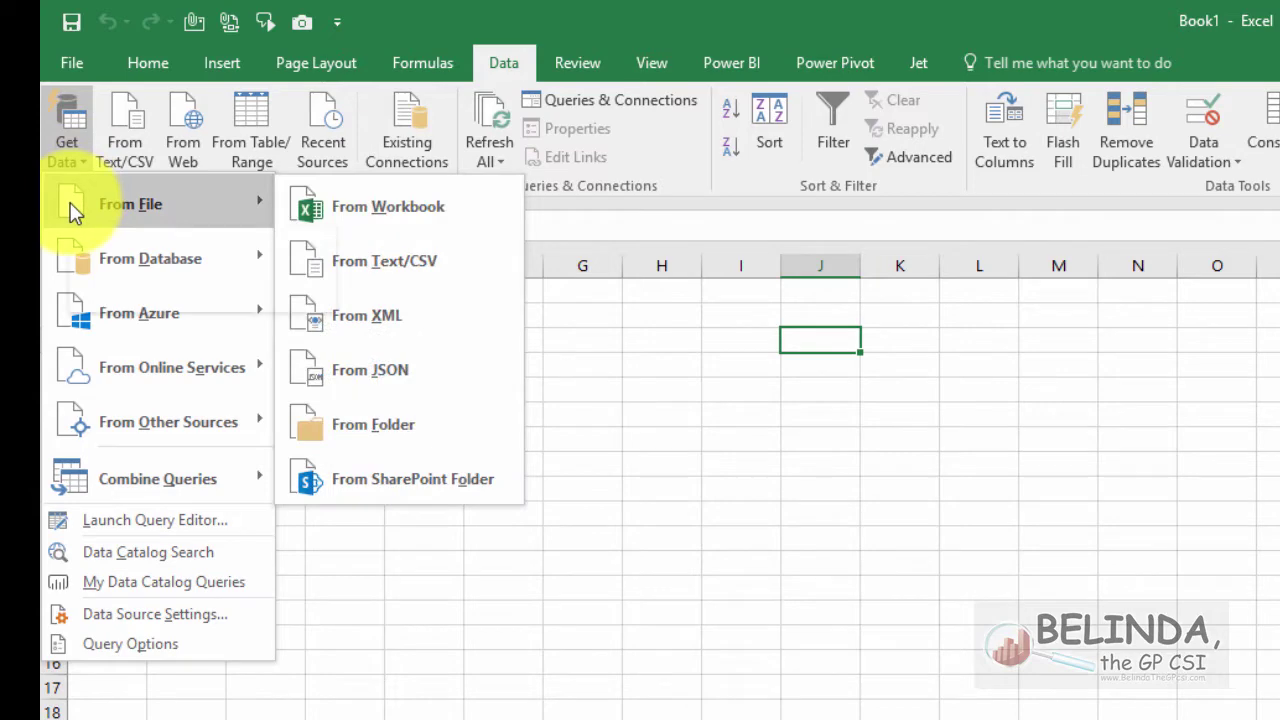
mouse_move(212, 280)
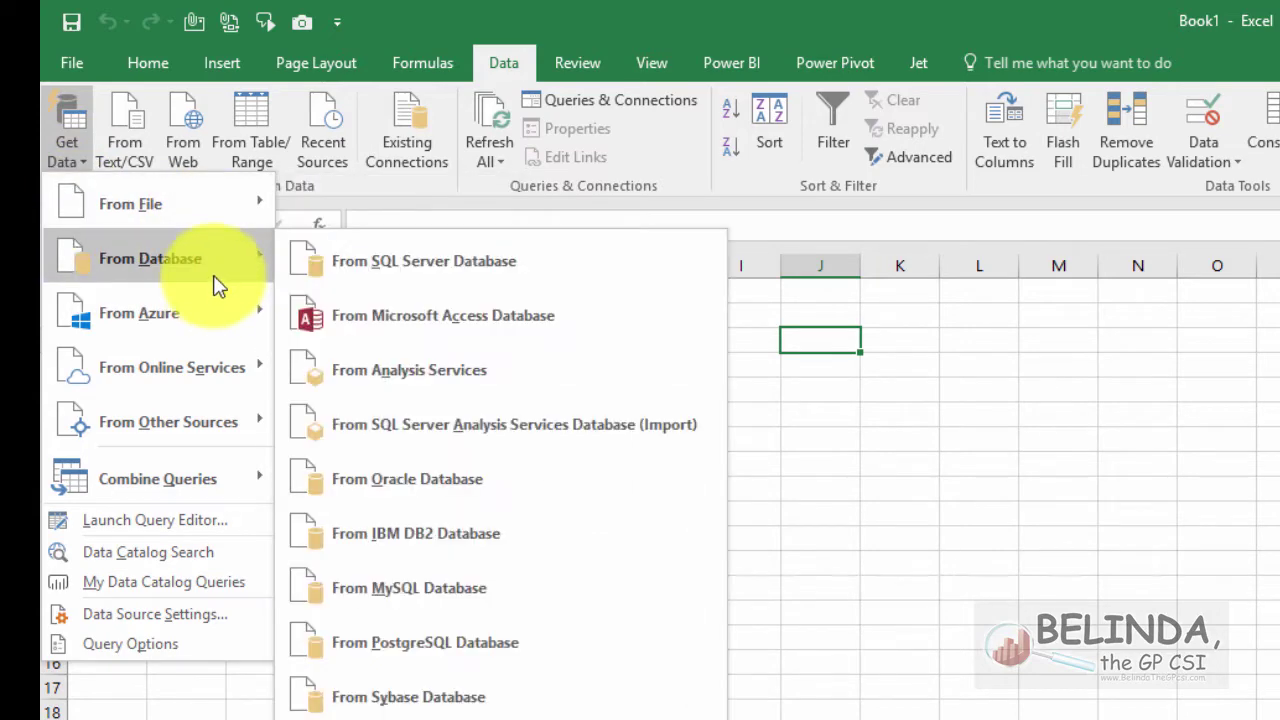
click(369, 260)
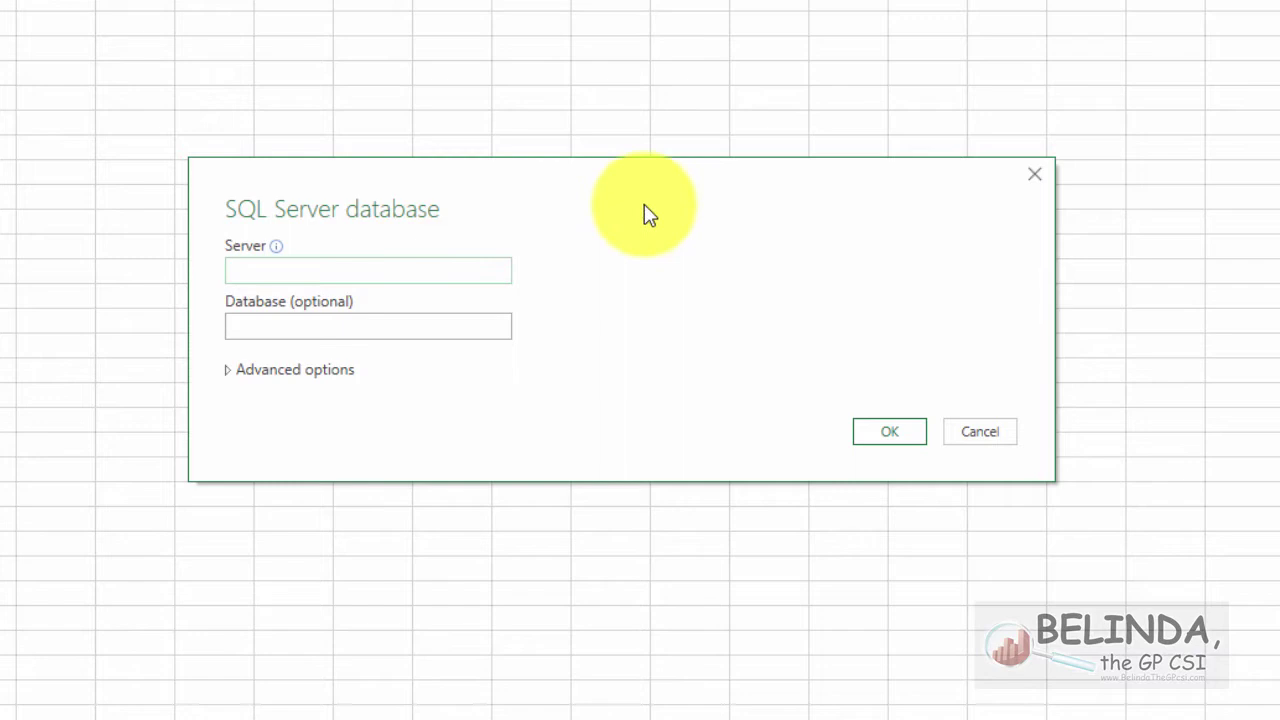
text(BUSYBEE)
key(Tab)
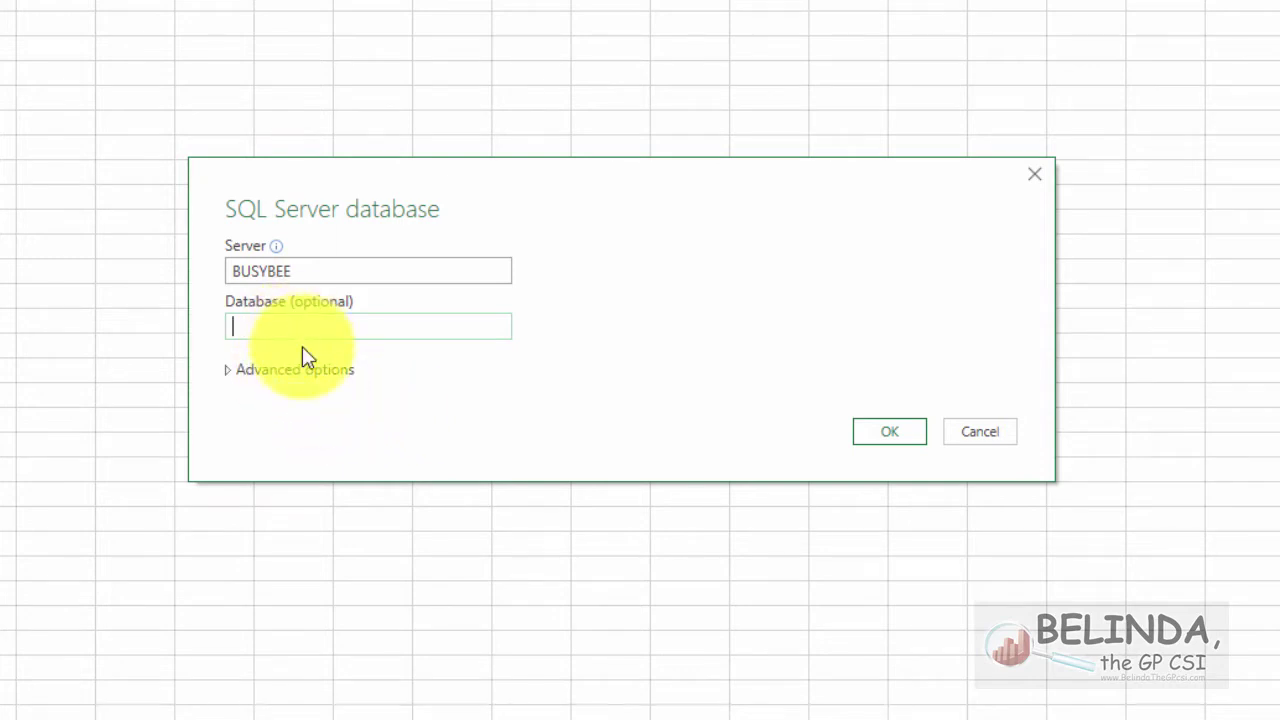
text(TWO18)
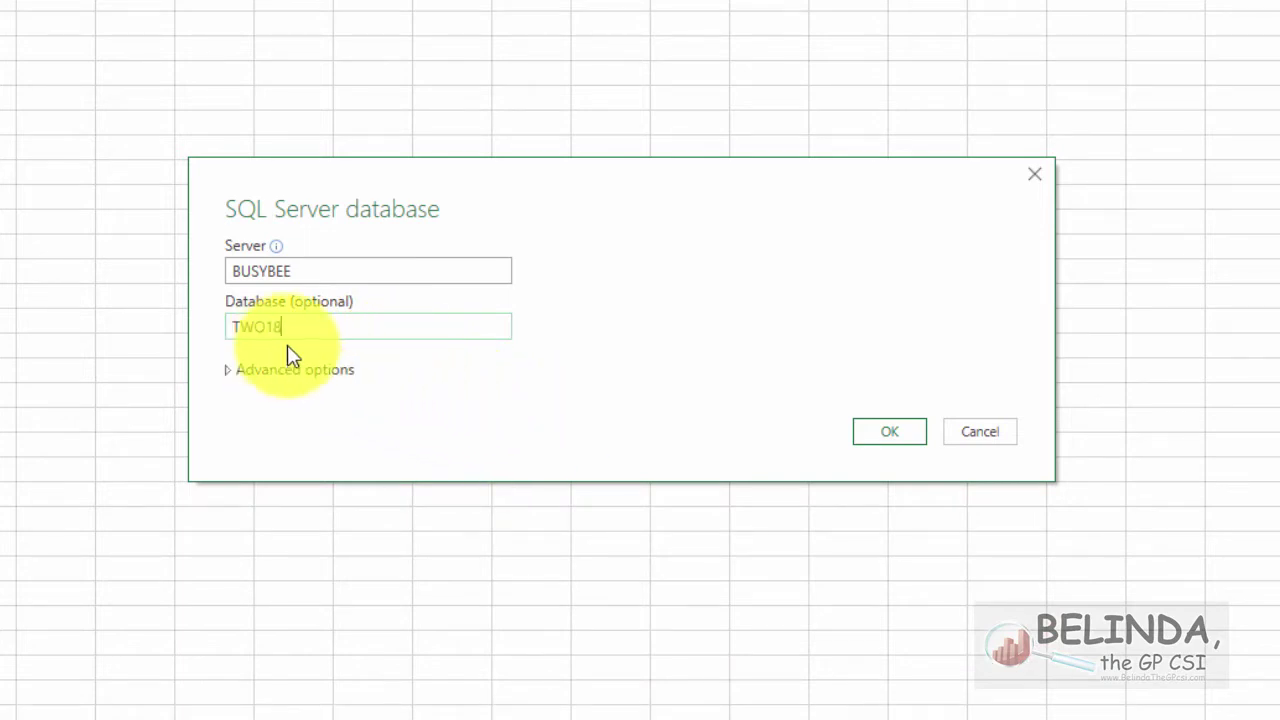
key(Return)
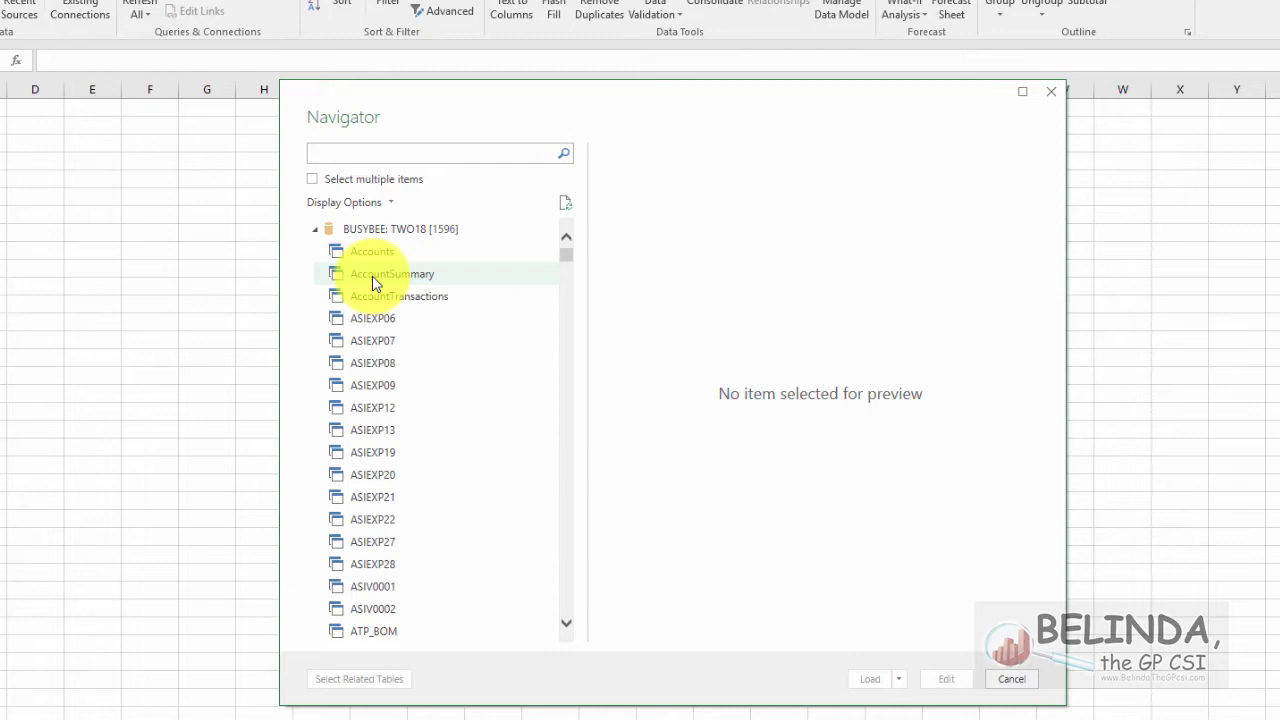
Preview the AccountSummary table in the Navigator and open it for editing in the Query Editor.
click(377, 280)
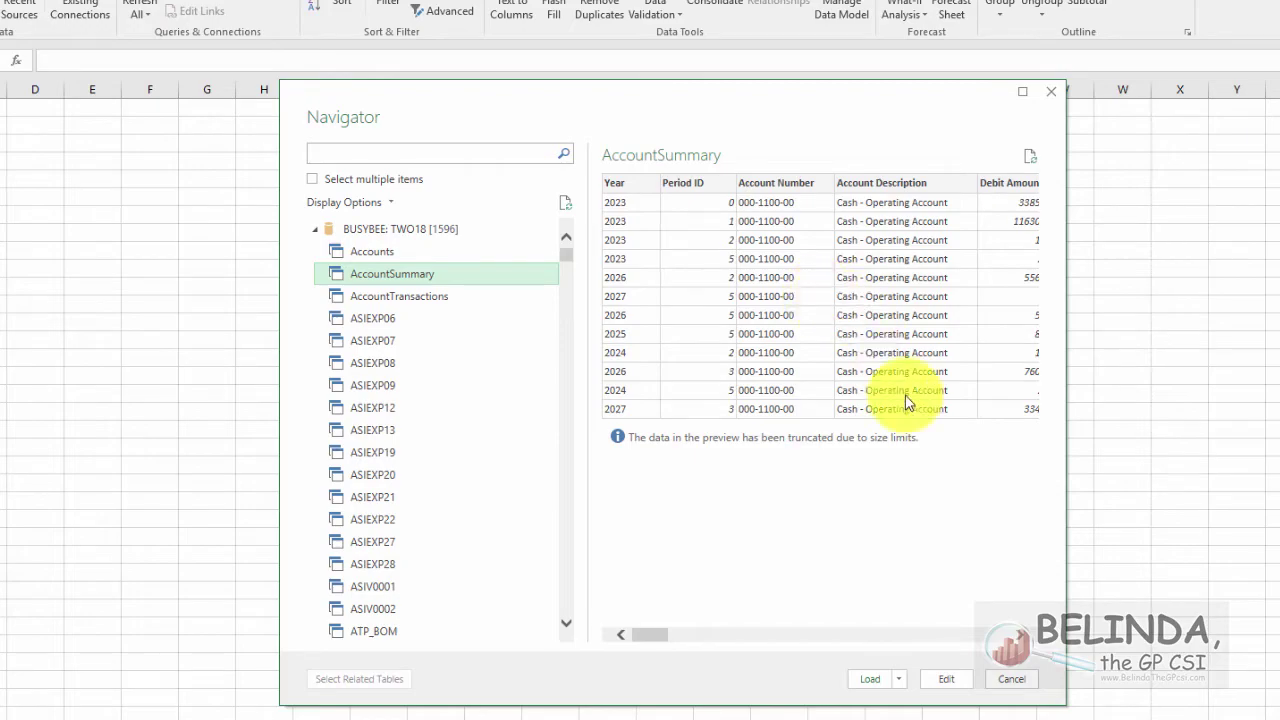
click(946, 679)
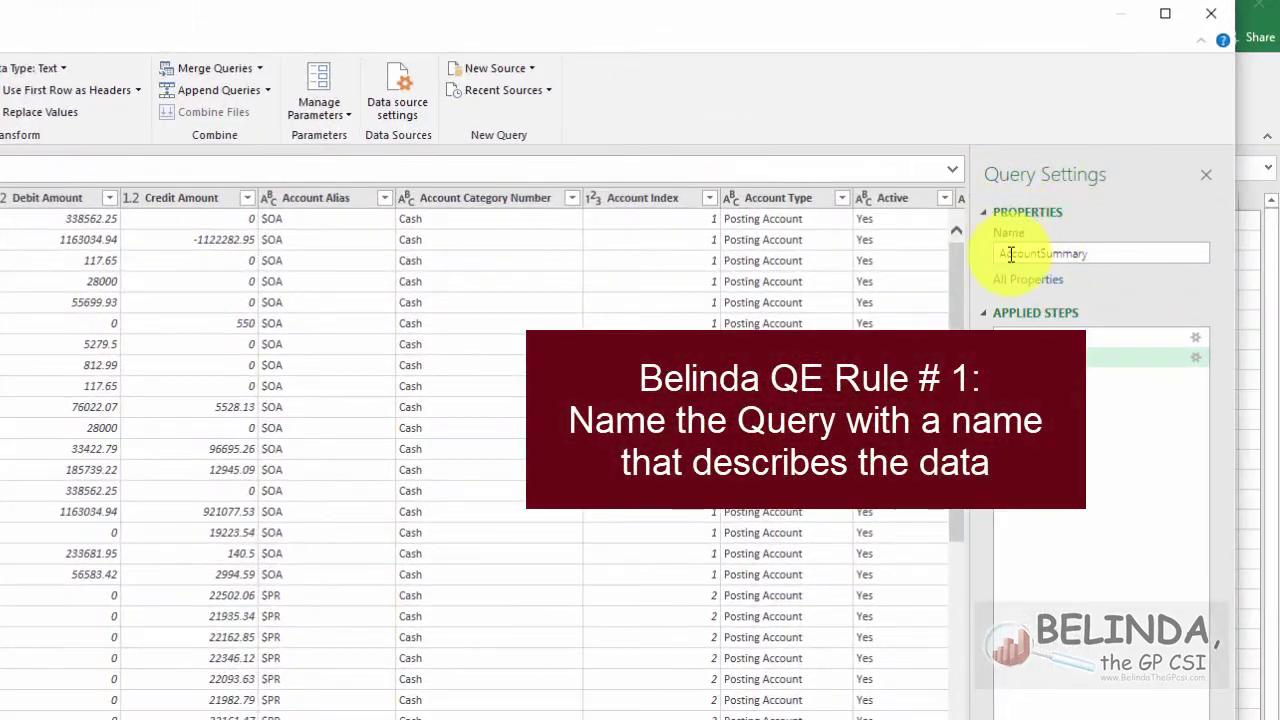
Prefix the query name with GL so it reads GLAccountSummary.
click(1001, 254)
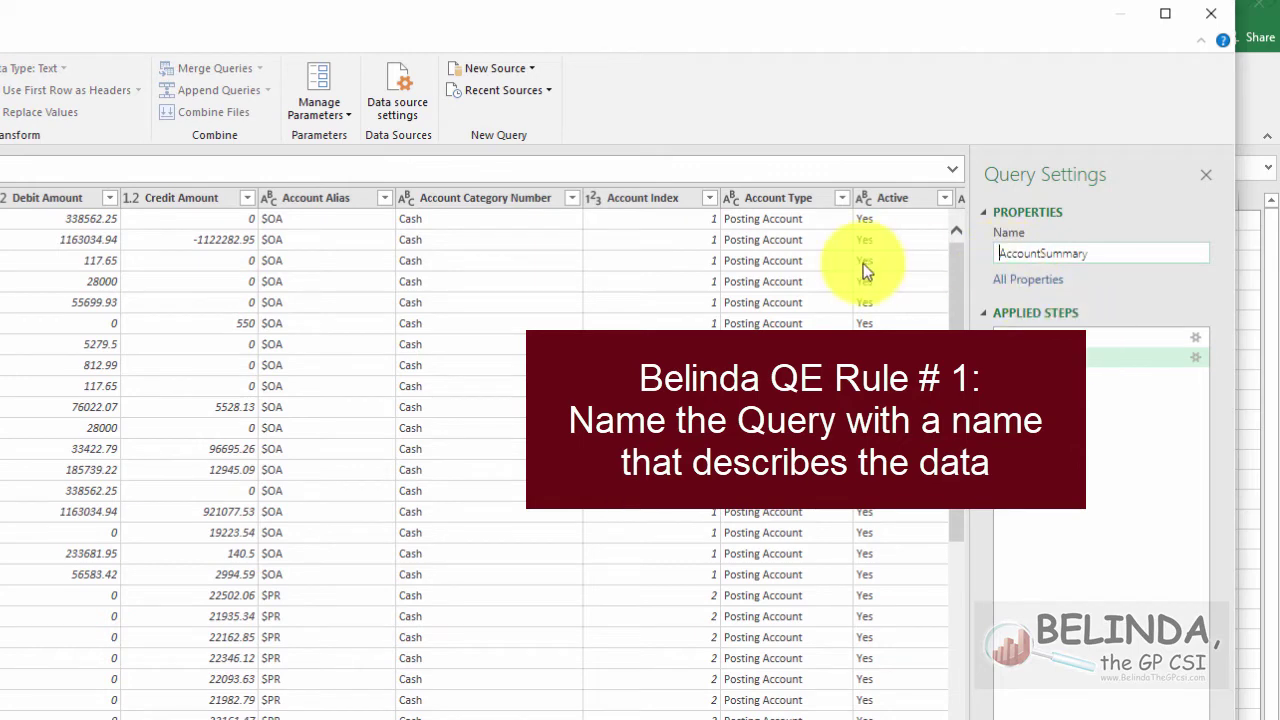
text(GL)
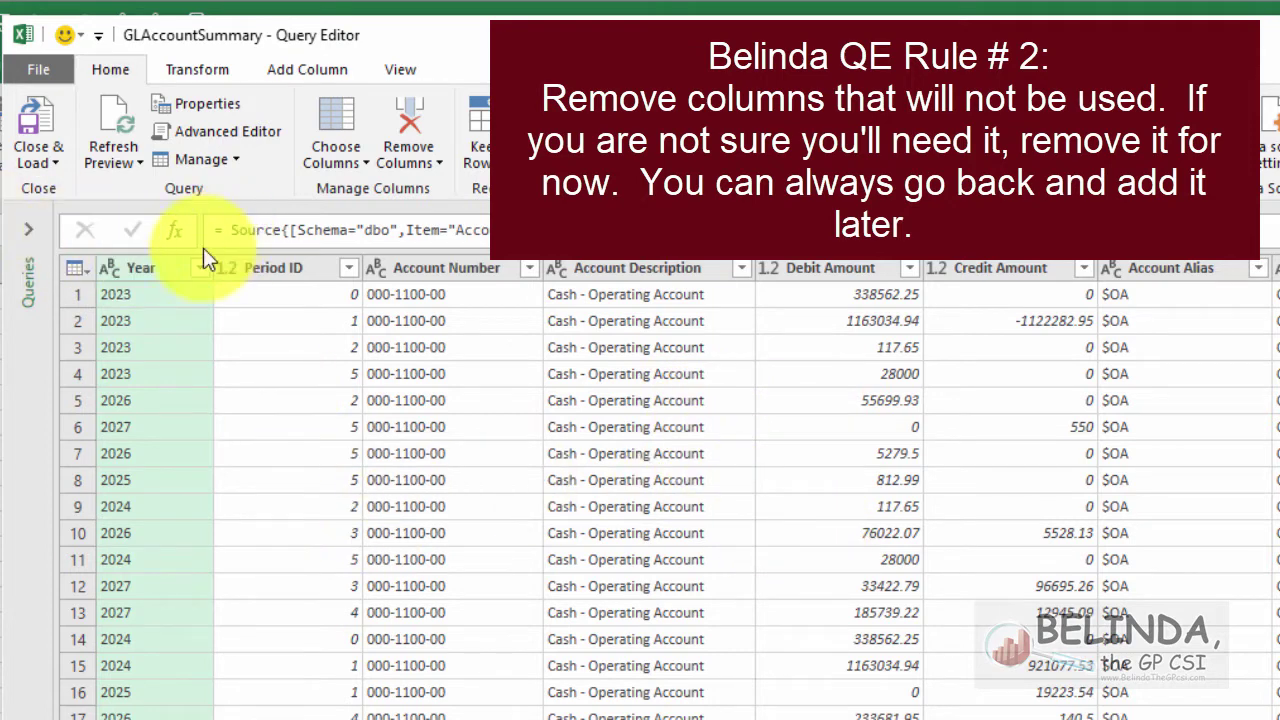
Keep only Year, Period ID, Account Number, Account Description, Debit, Credit, Account Category Number and Created Date.
click(106, 72)
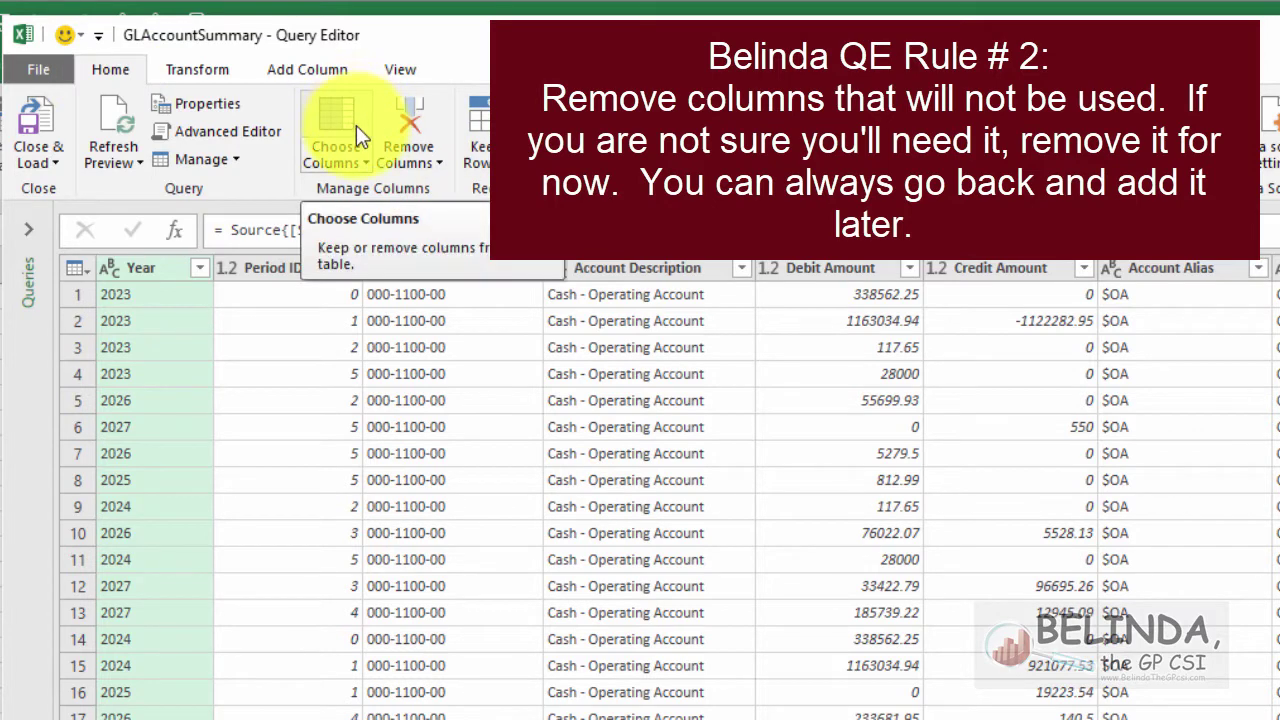
click(364, 163)
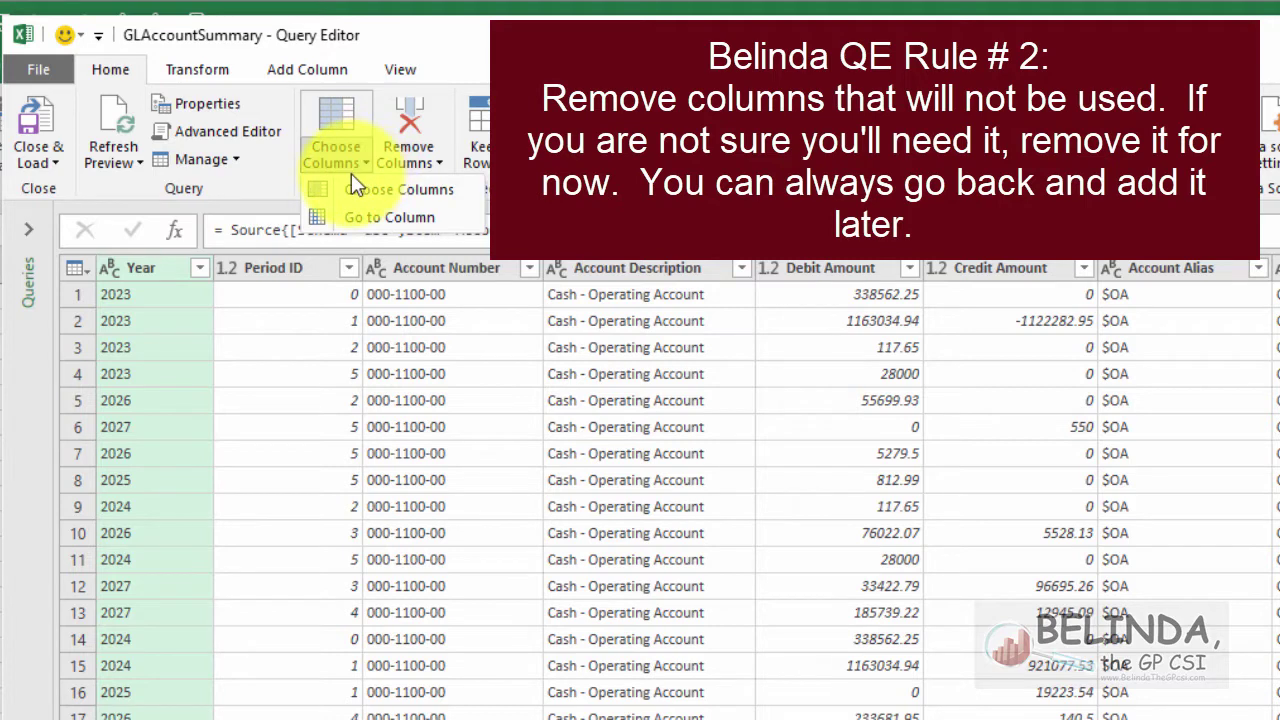
click(360, 190)
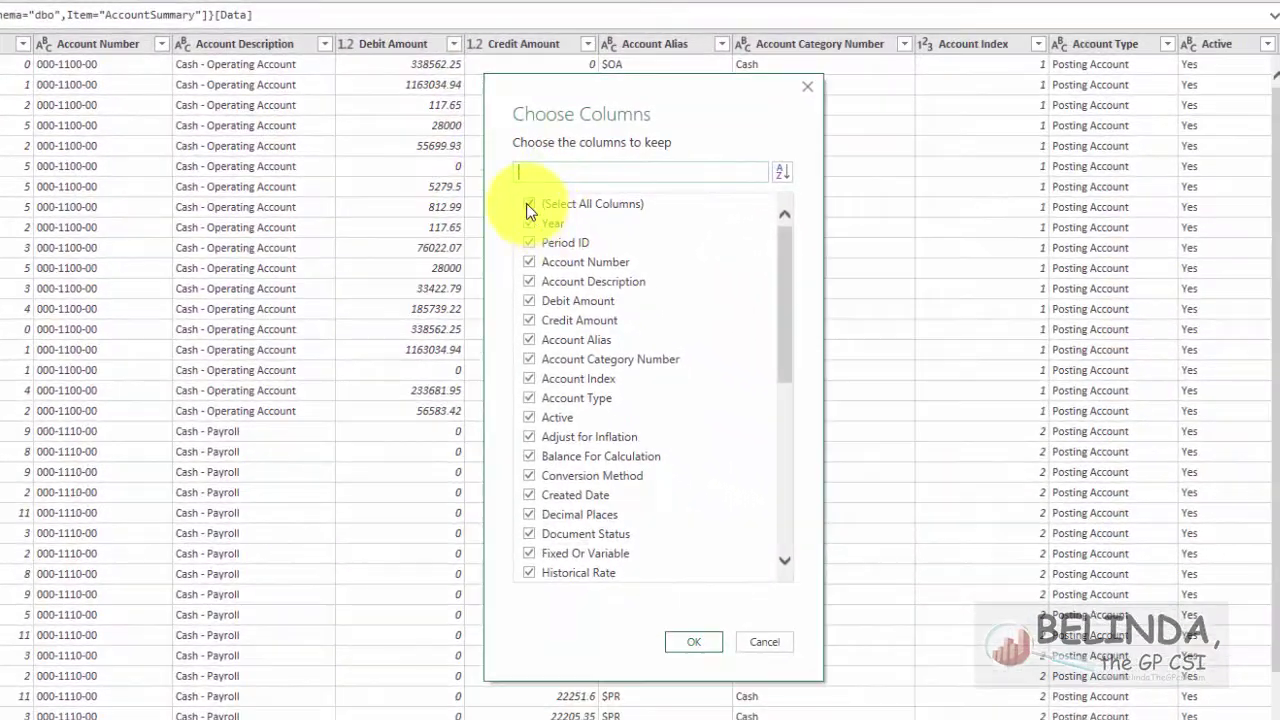
click(528, 204)
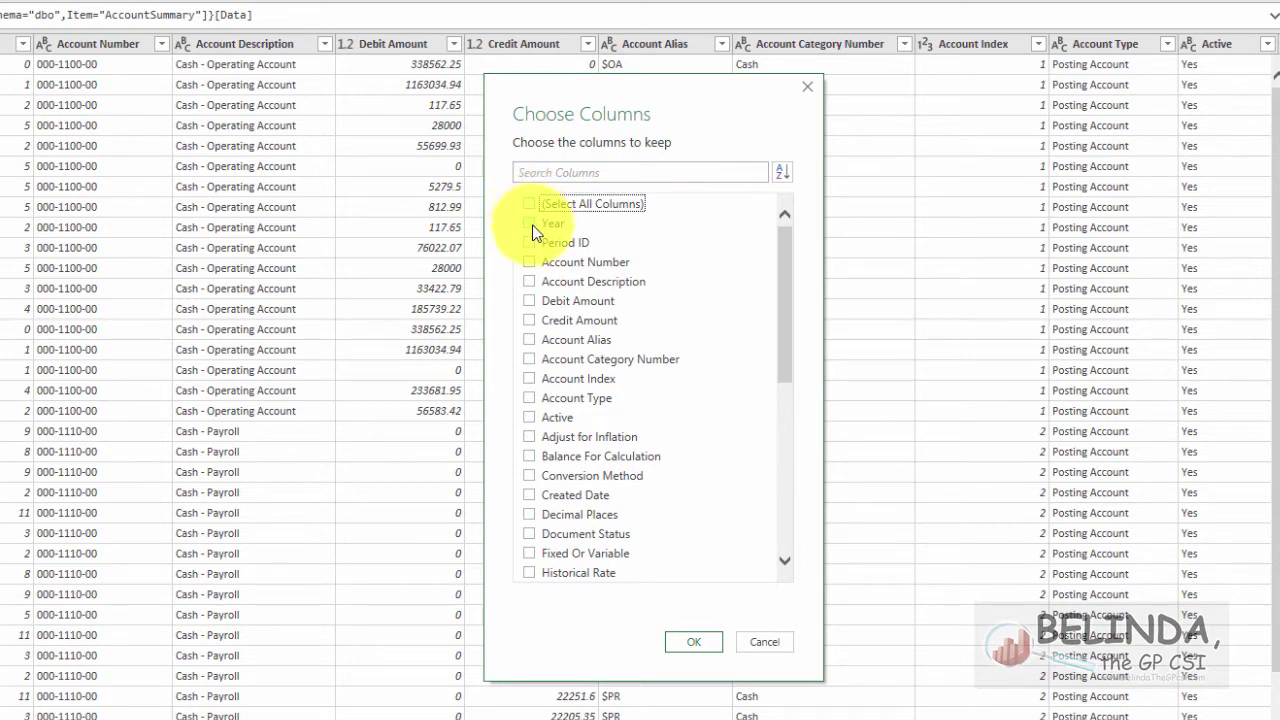
click(529, 223)
click(528, 243)
click(529, 262)
click(529, 281)
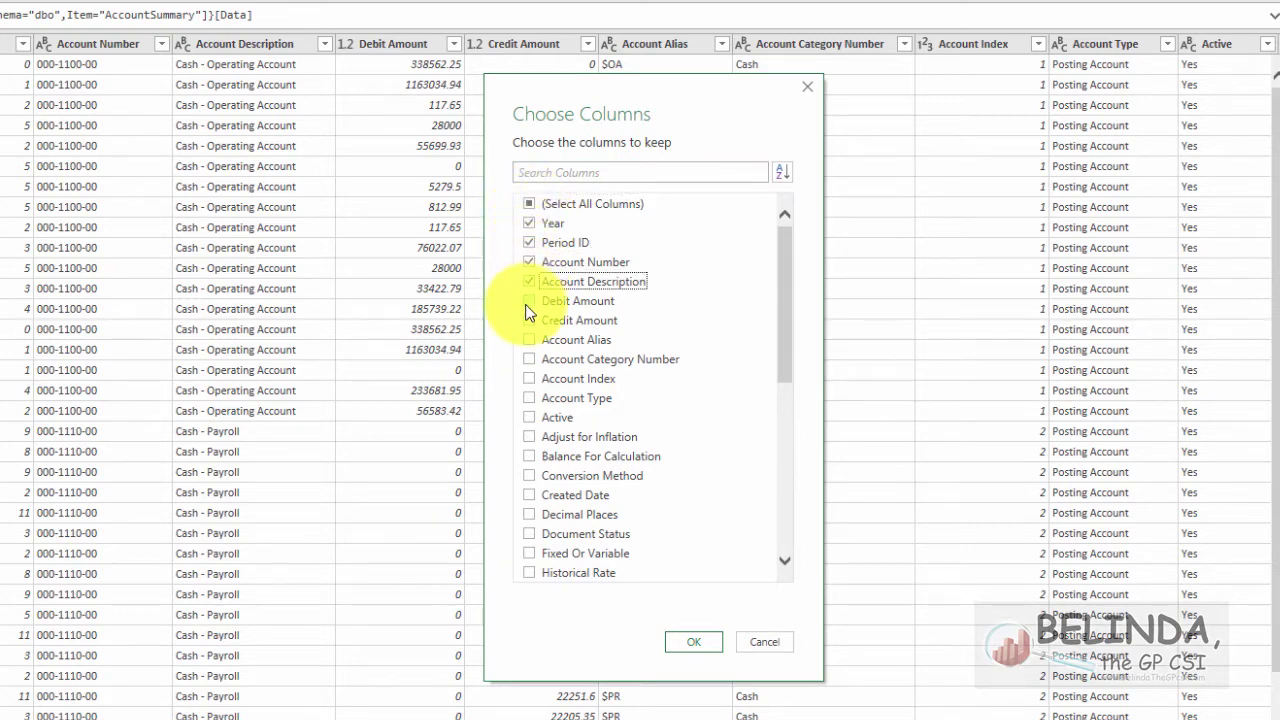
click(529, 301)
click(529, 320)
click(529, 359)
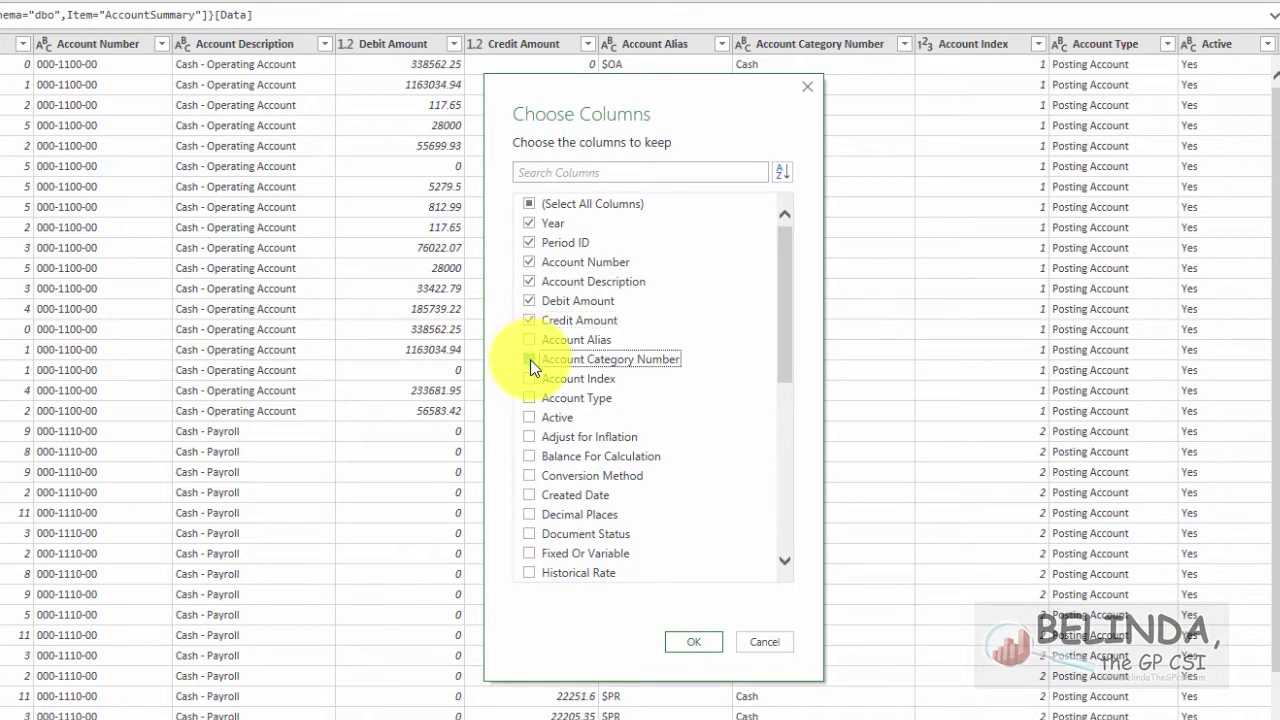
click(529, 495)
click(697, 643)
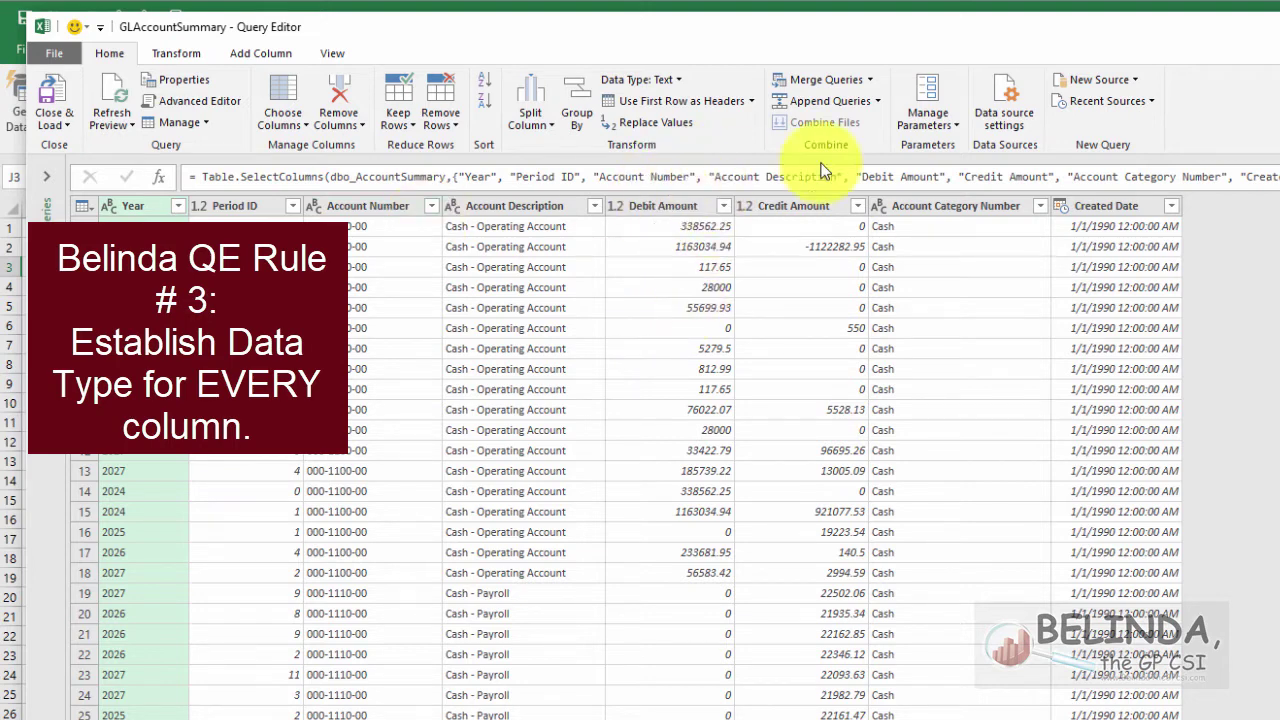
Set the non-date columns to Text, with Debit Amount and Credit Amount as Decimal Number.
shift+click(1128, 205)
ctrl+click(1126, 206)
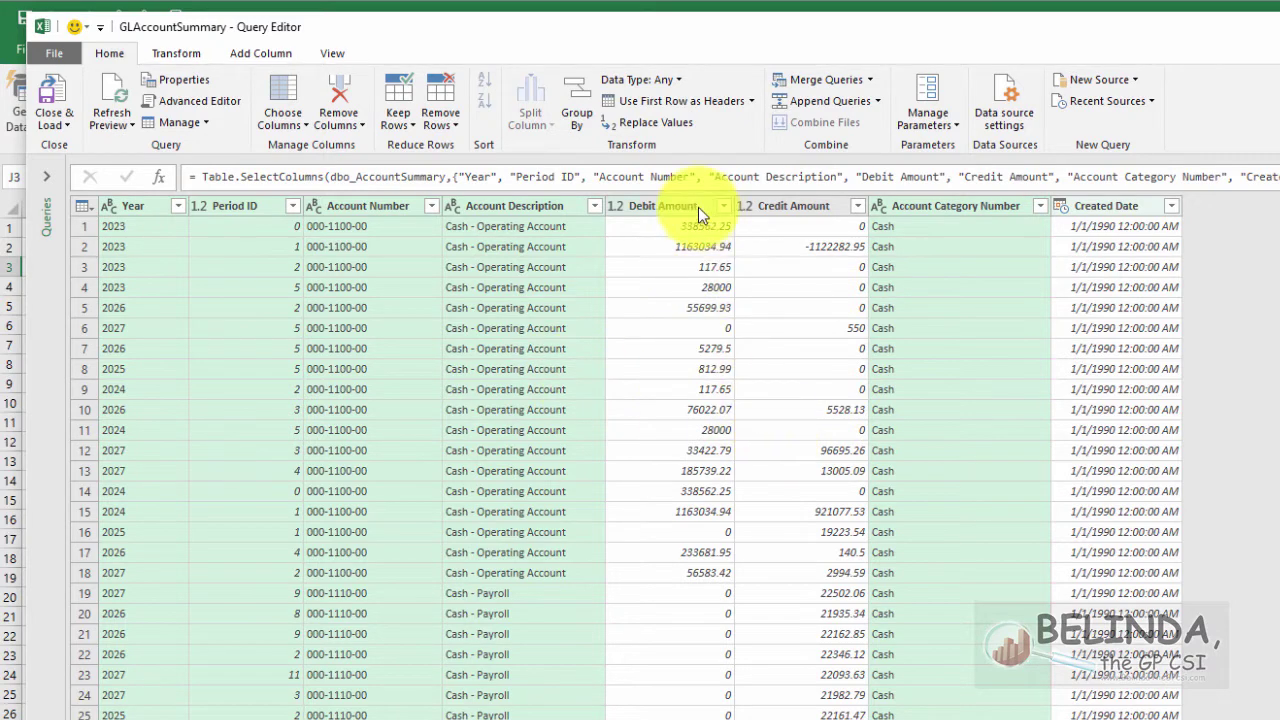
click(106, 53)
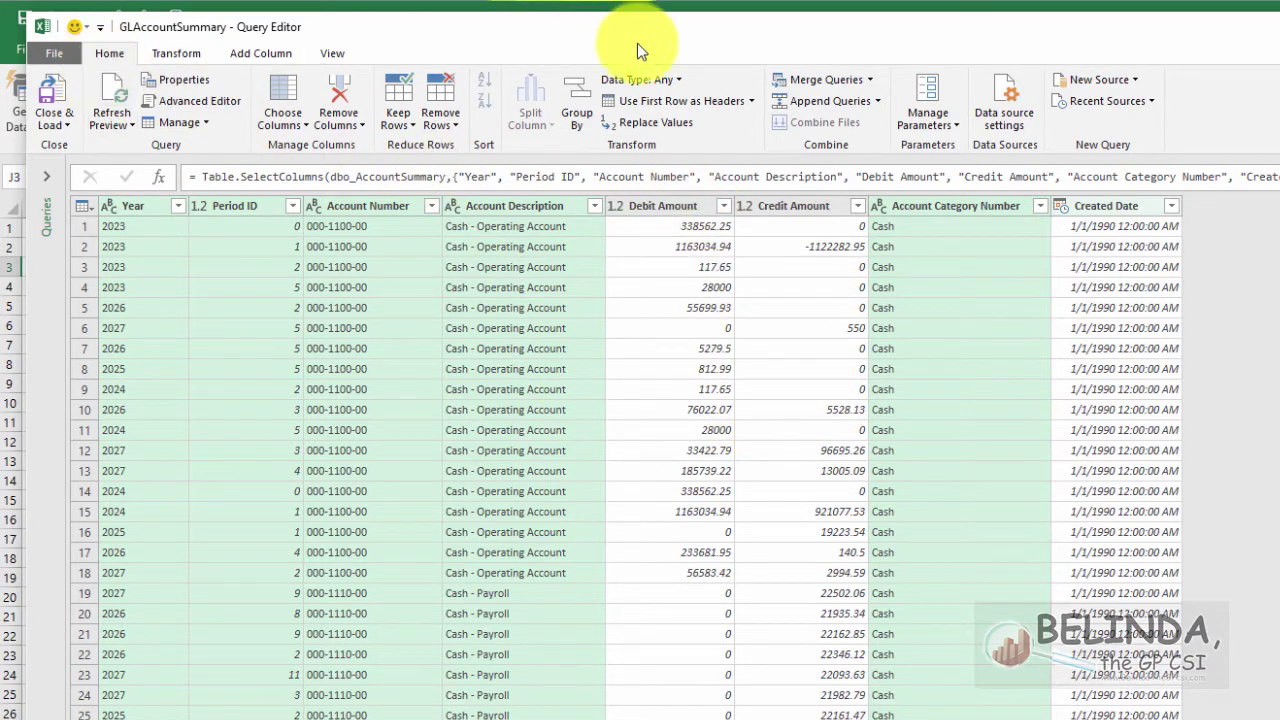
click(671, 81)
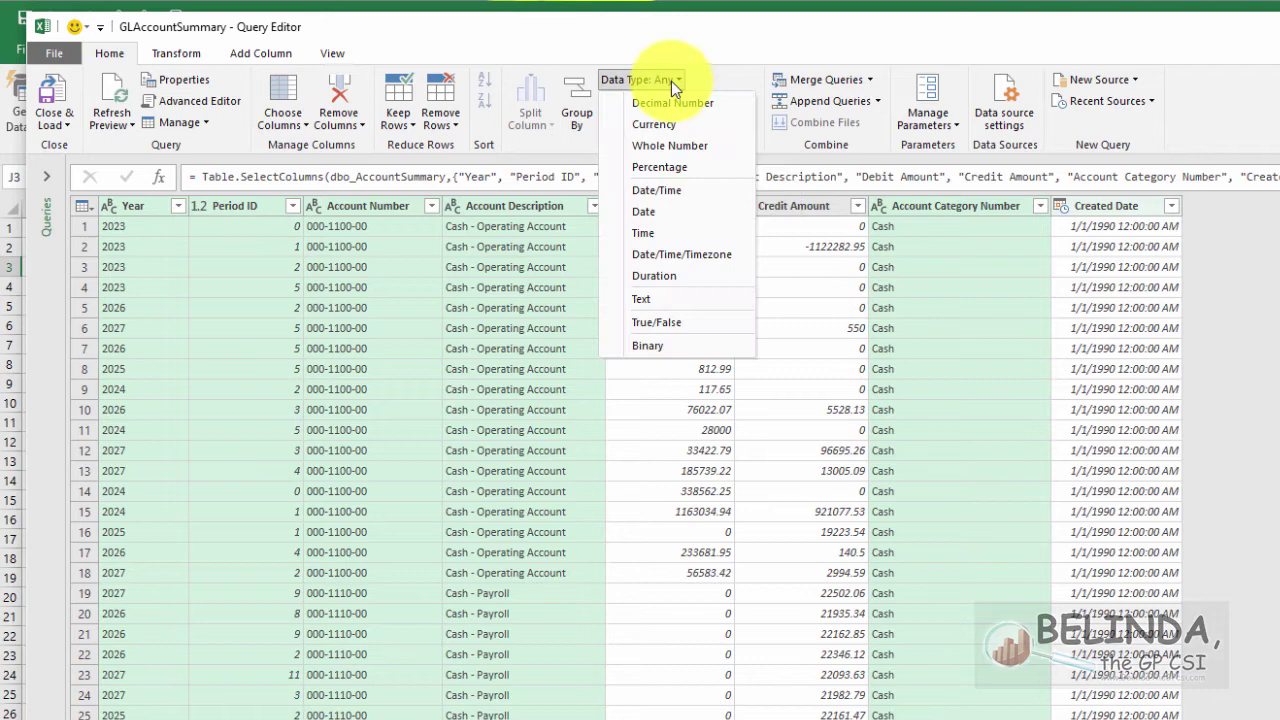
click(648, 300)
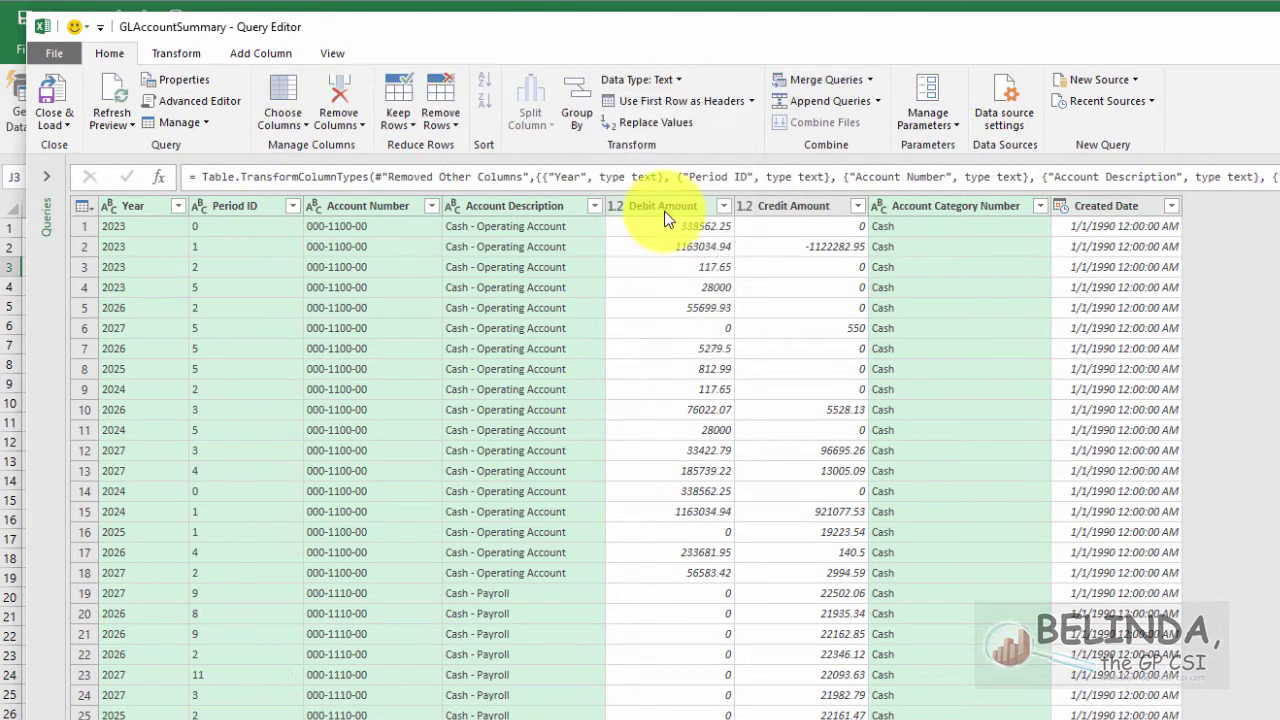
click(700, 205)
ctrl+click(797, 205)
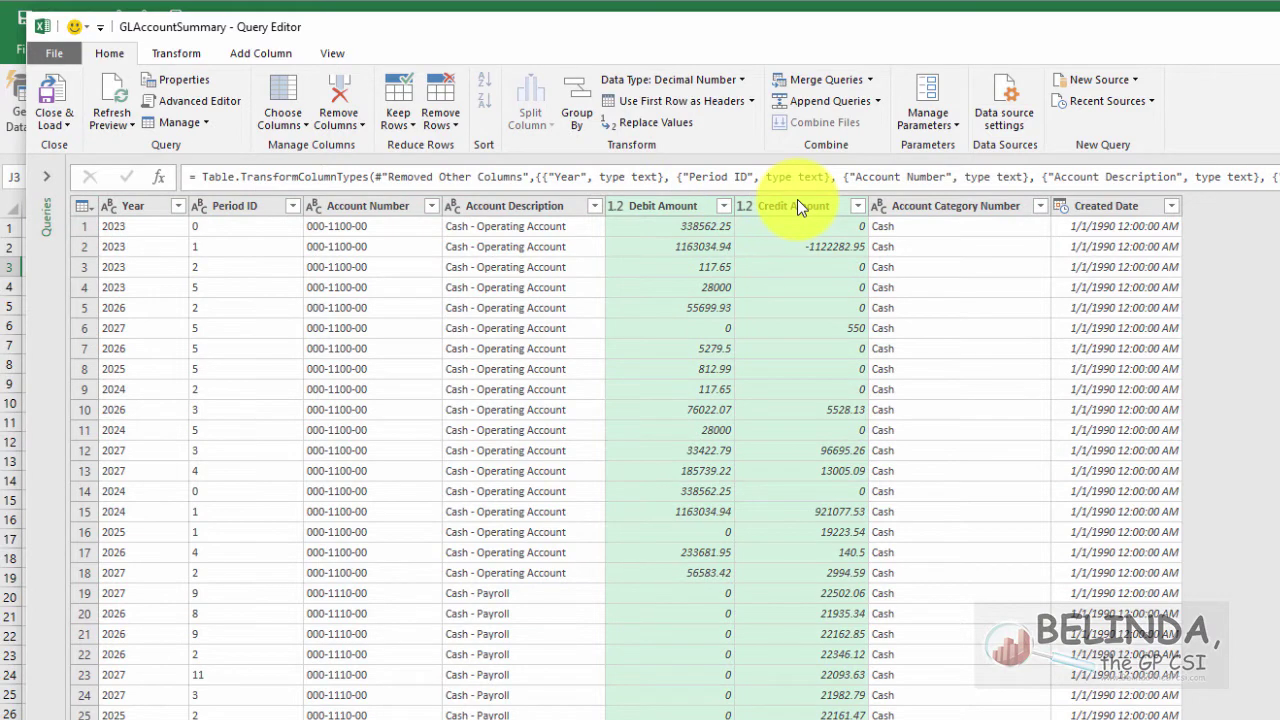
click(704, 79)
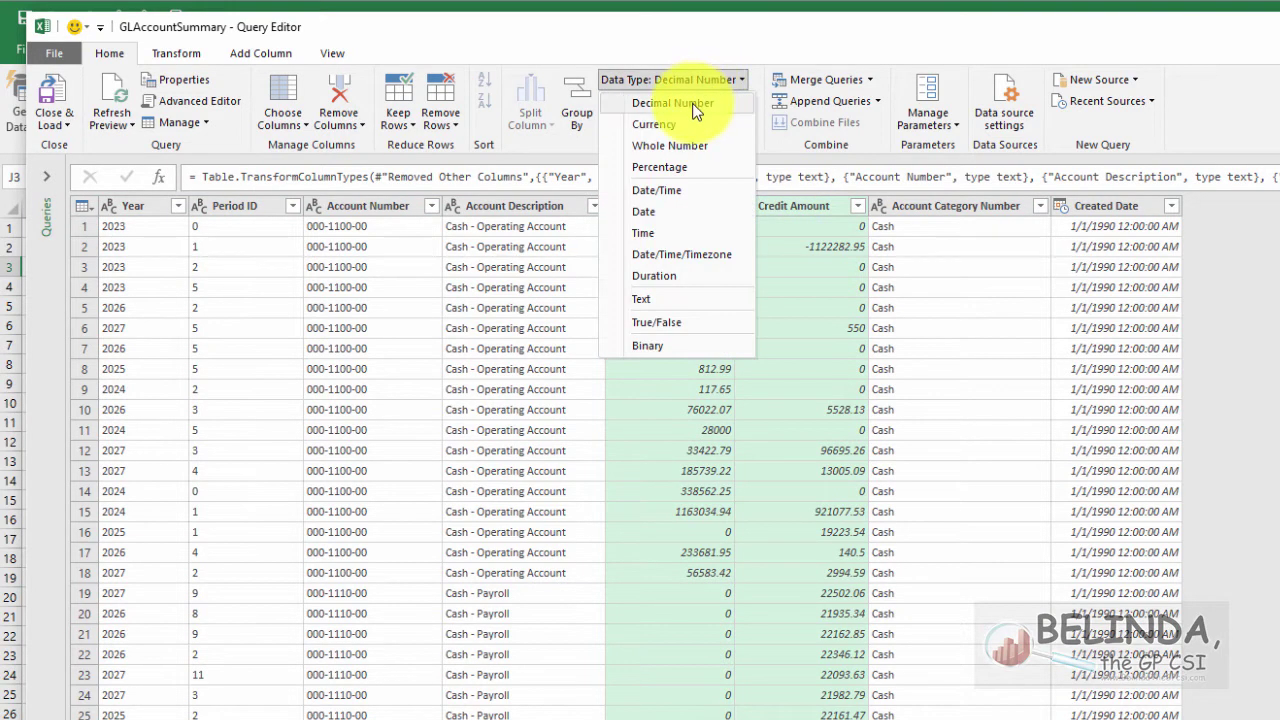
click(693, 104)
Make Created Date a Date column and add a filter on it keeping all dates.
click(1125, 208)
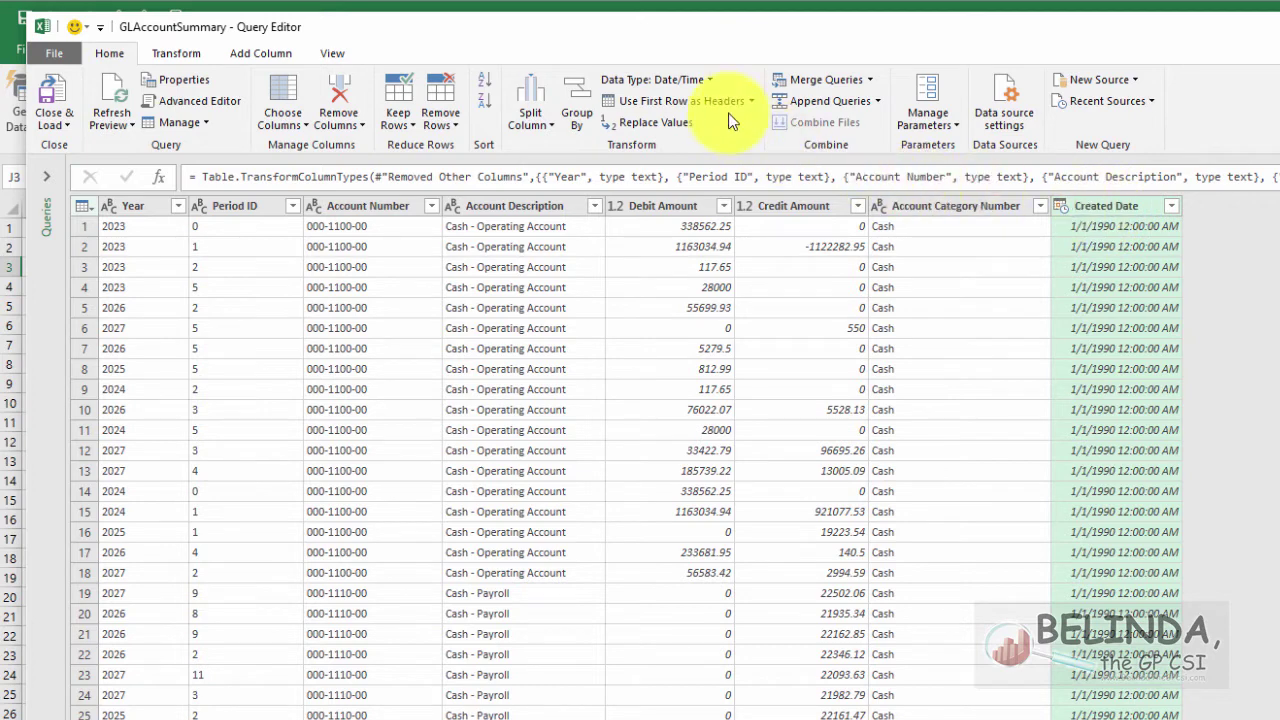
click(698, 78)
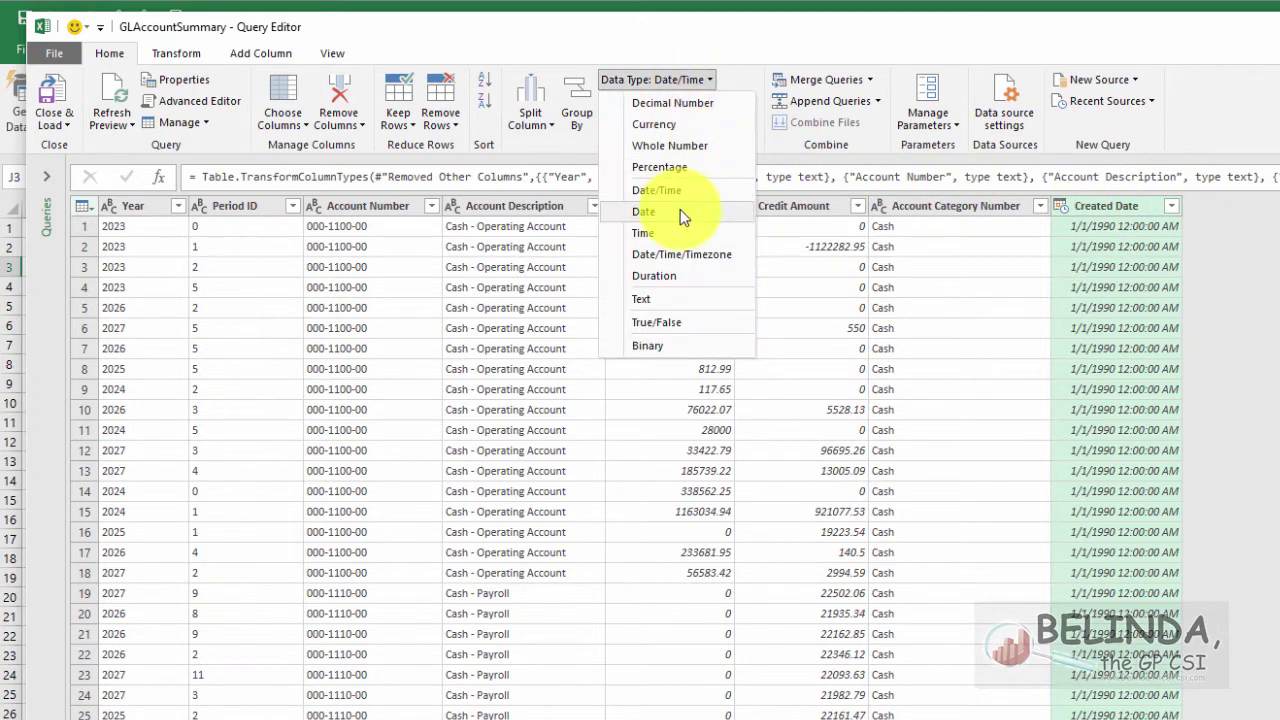
click(645, 211)
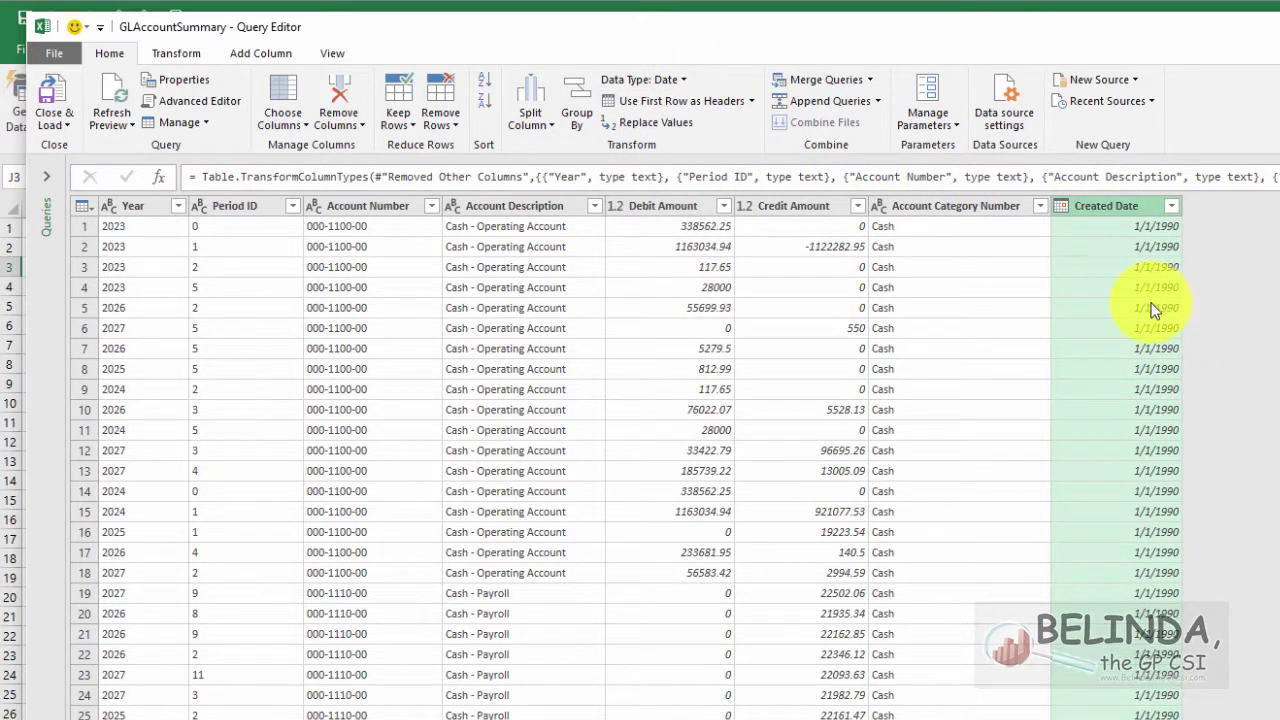
click(1171, 206)
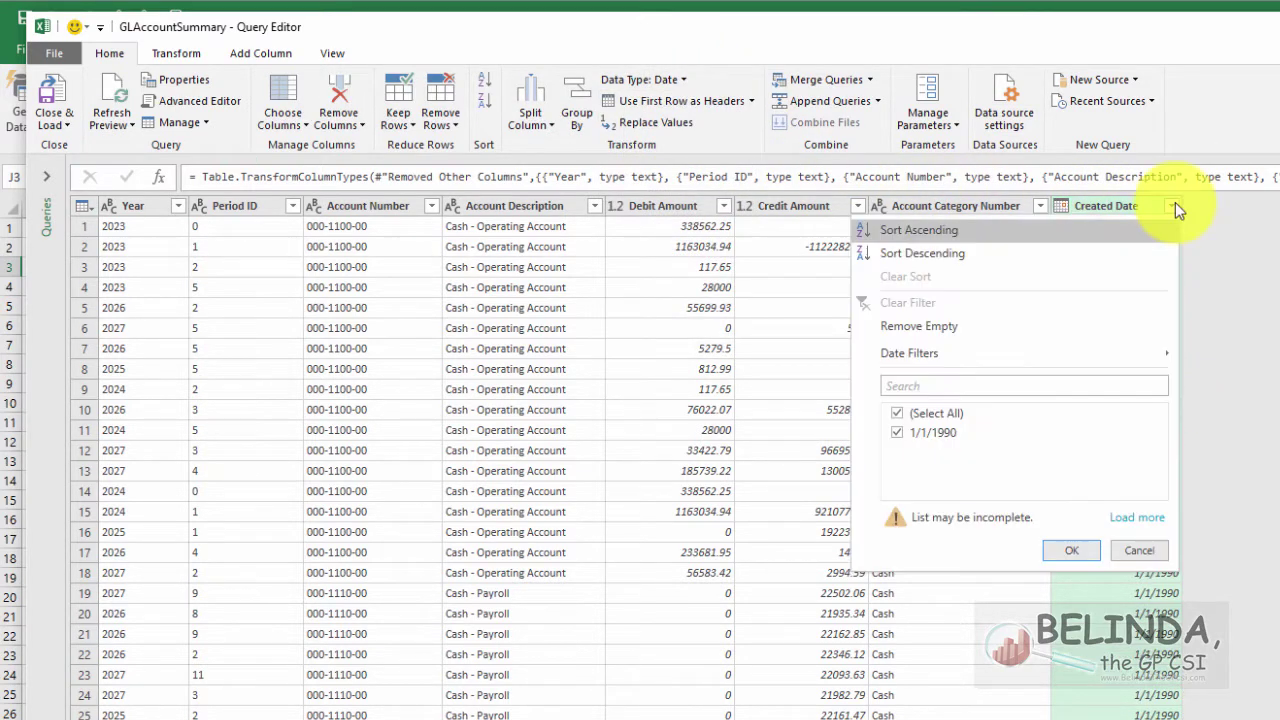
click(1137, 517)
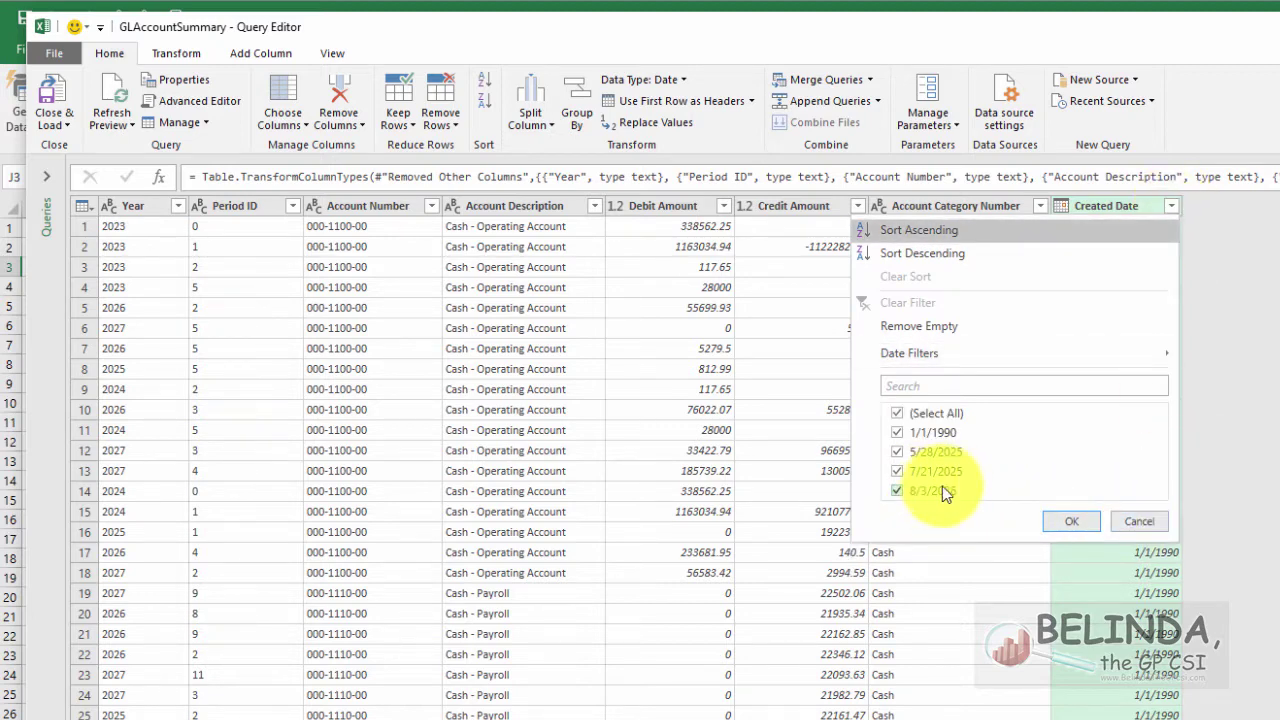
click(1077, 521)
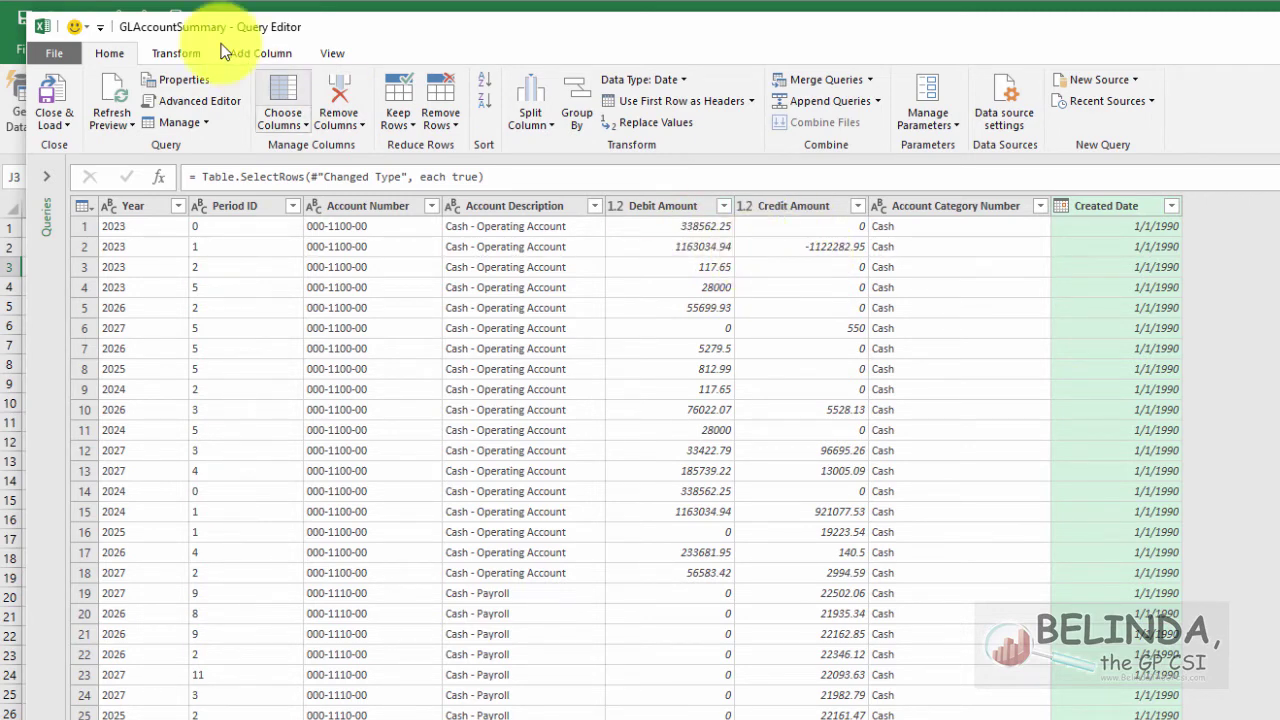
Add a custom column named Net with formula [Debit Amount] - [Credit Amount].
click(266, 56)
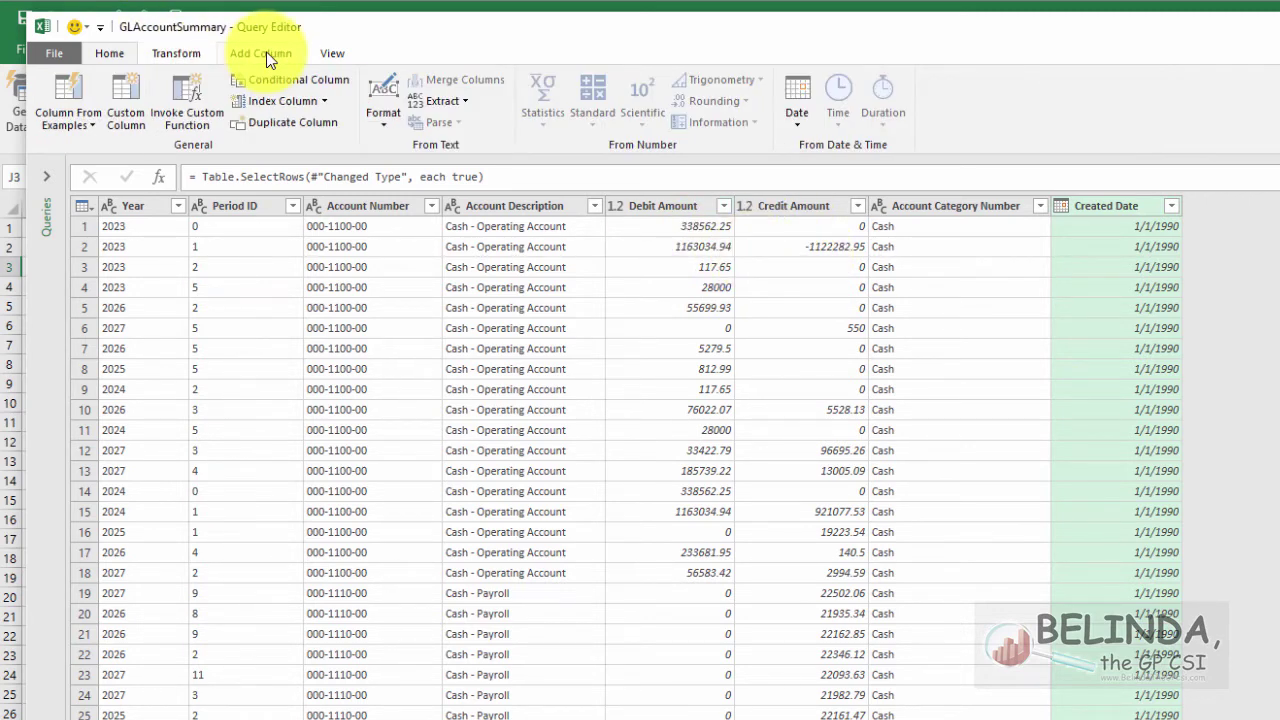
click(130, 94)
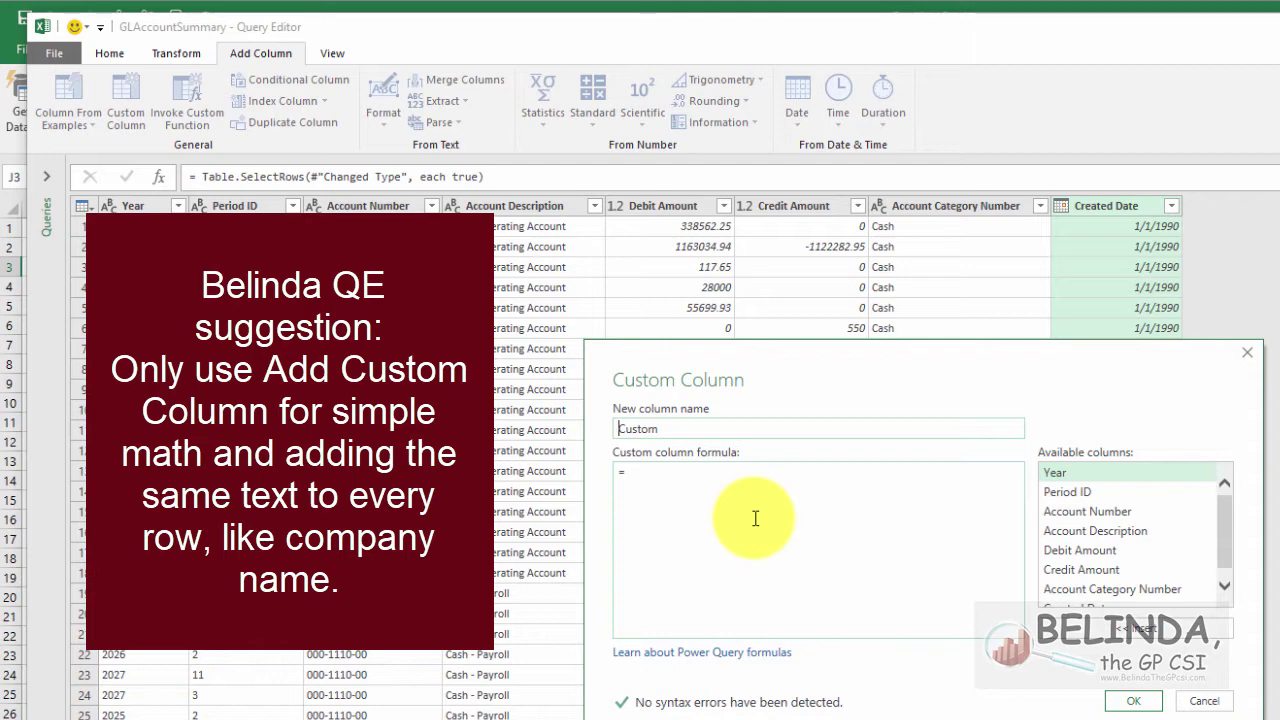
drag(680, 429, 609, 441)
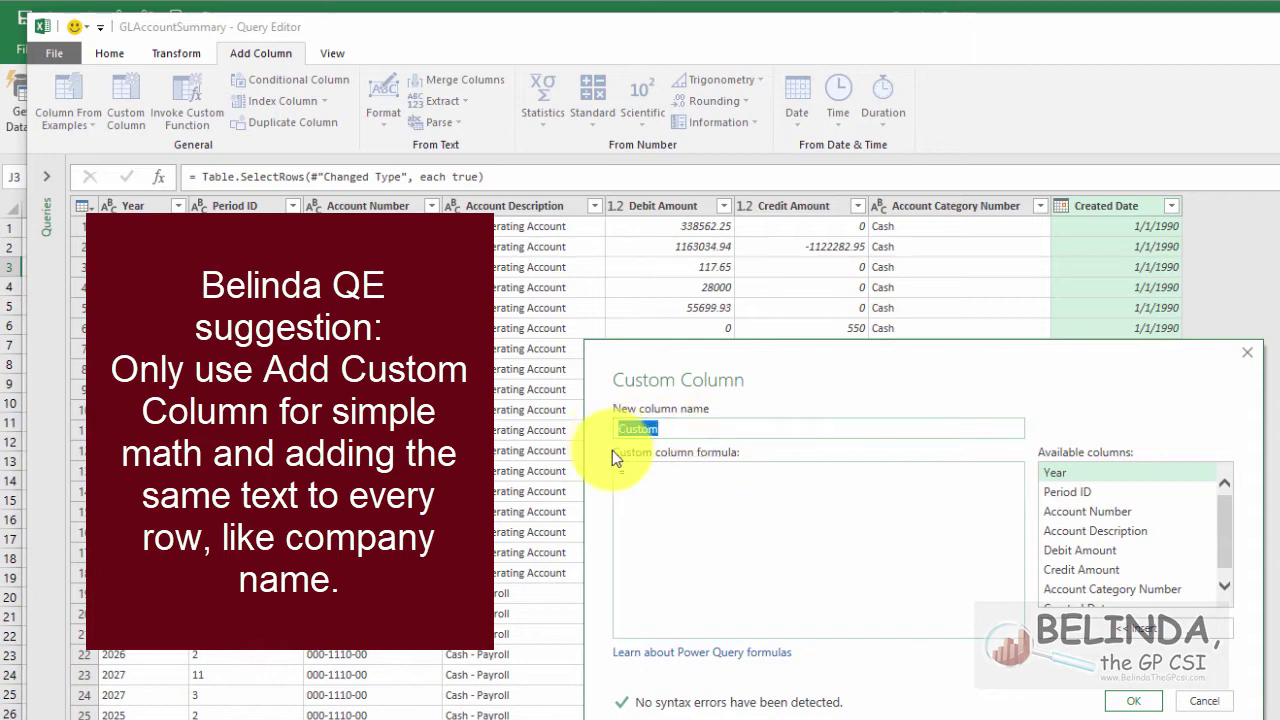
text(net)
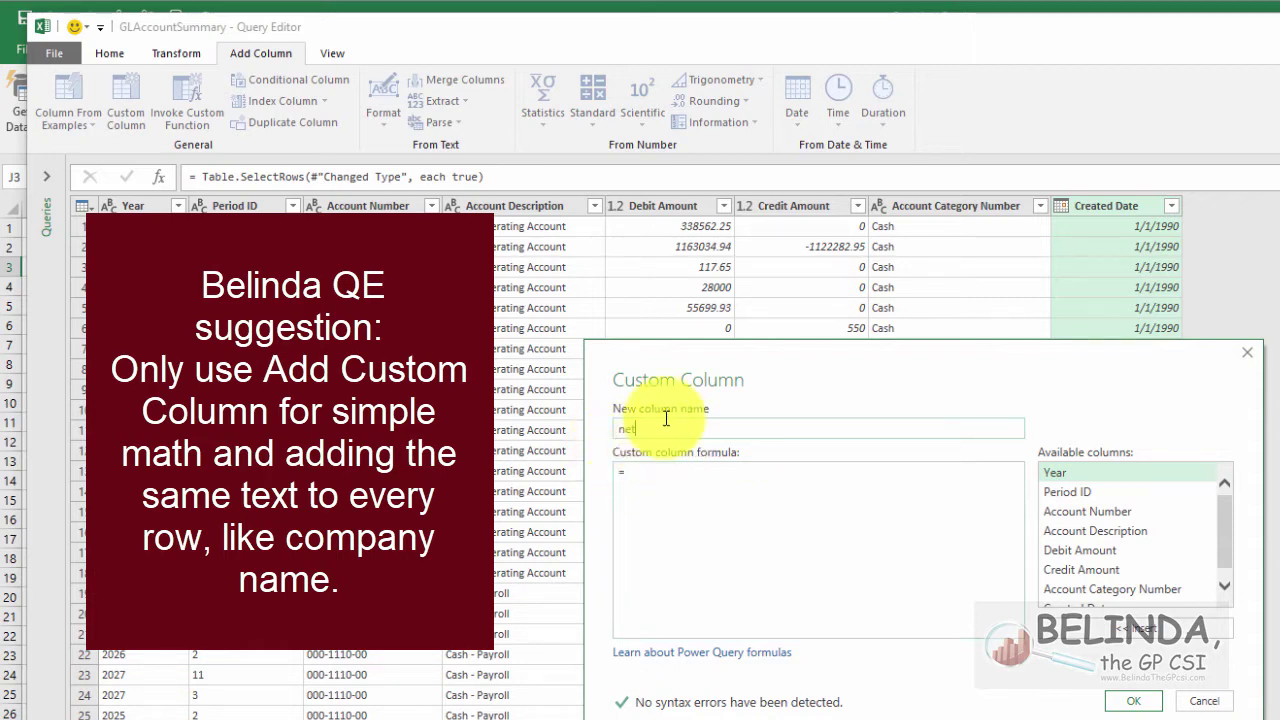
text(Ne)
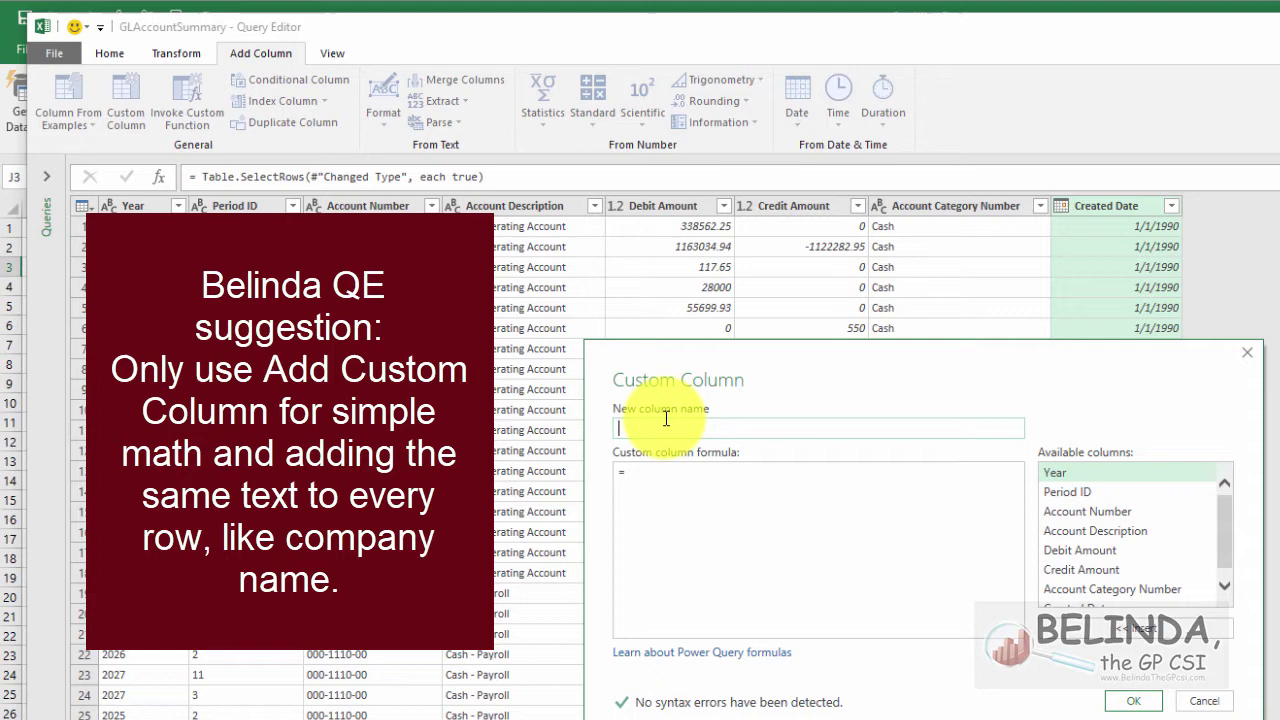
text(t)
click(706, 474)
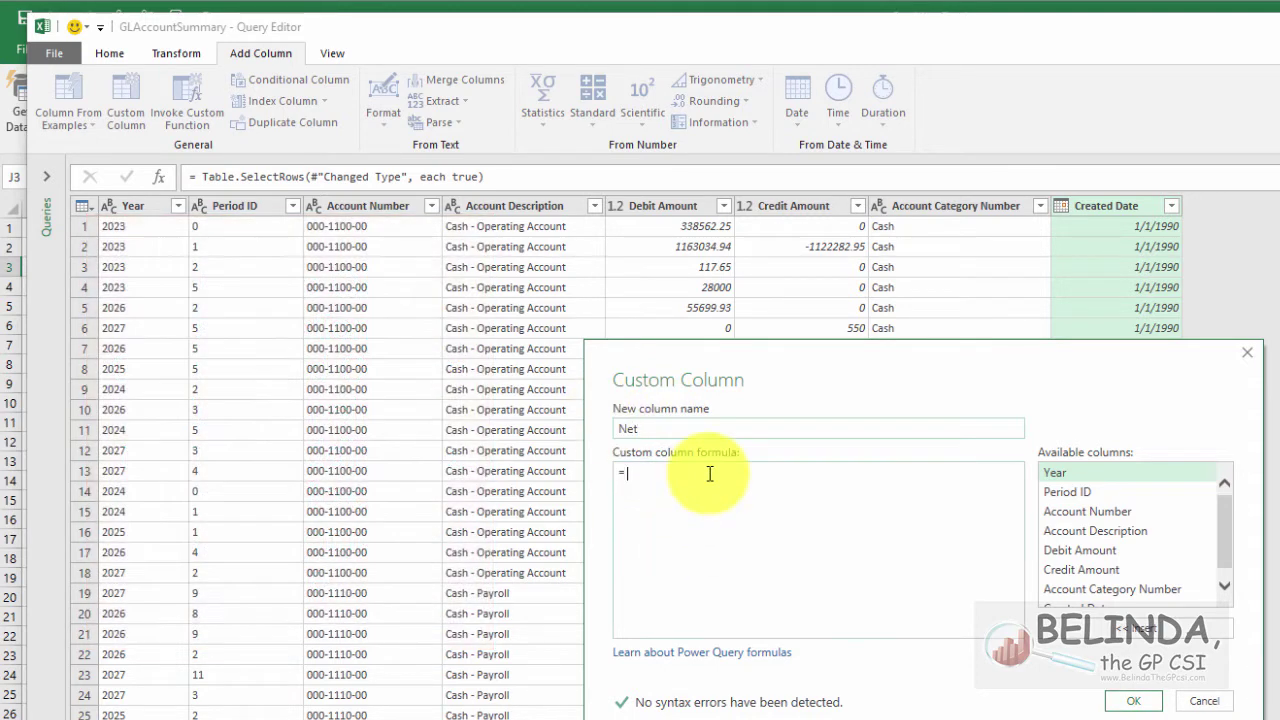
double_click(1101, 551)
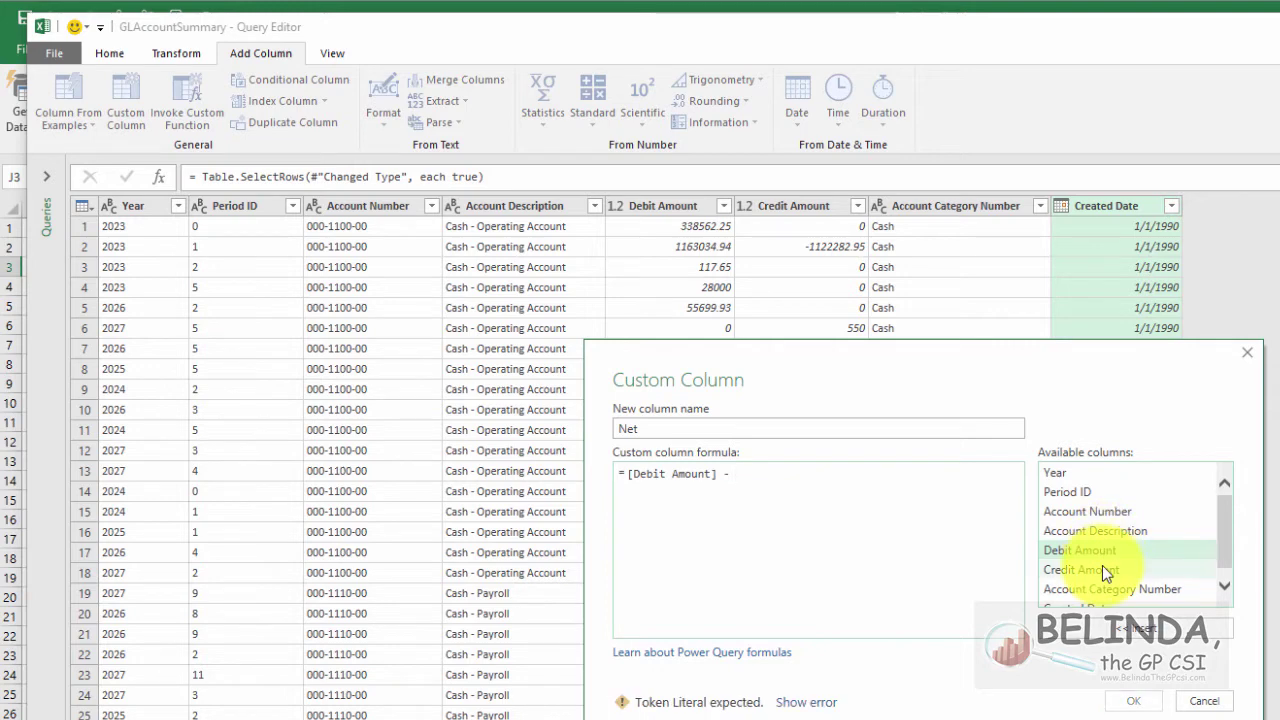
double_click(1104, 567)
click(1133, 700)
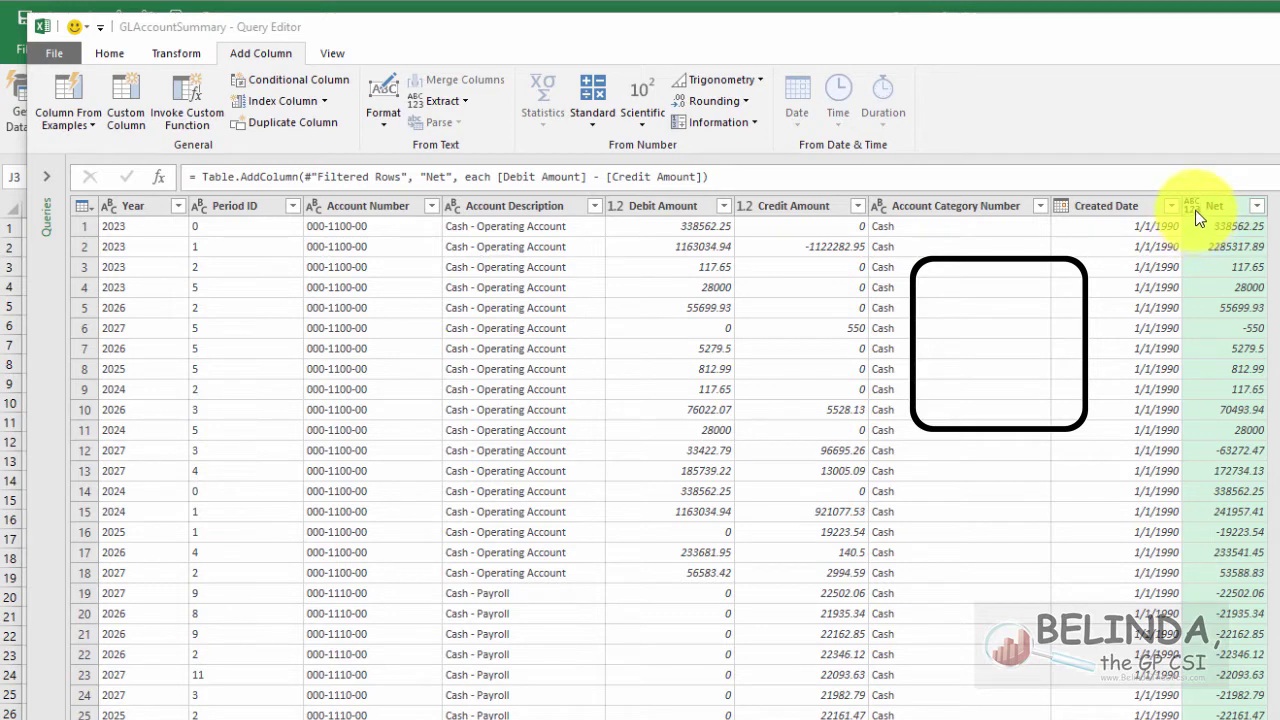
Set Net to Decimal Number and select the Credit Amount and Debit Amount columns.
click(106, 54)
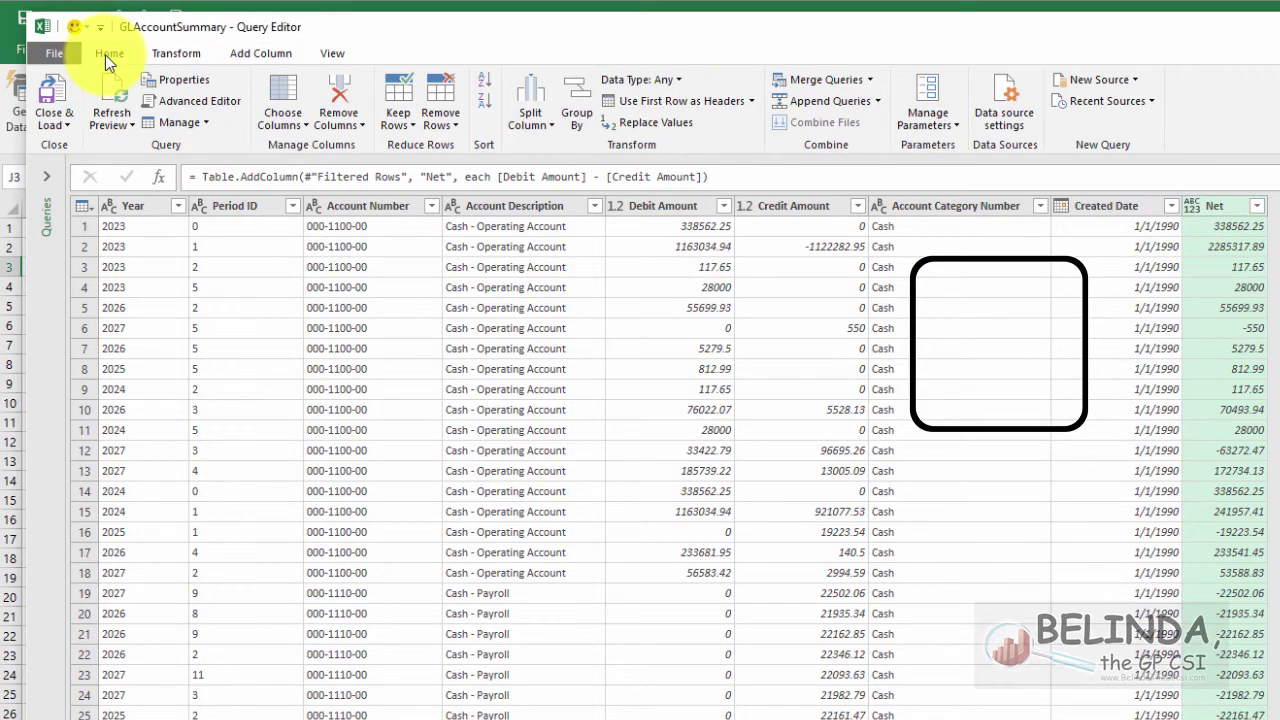
click(645, 80)
click(673, 102)
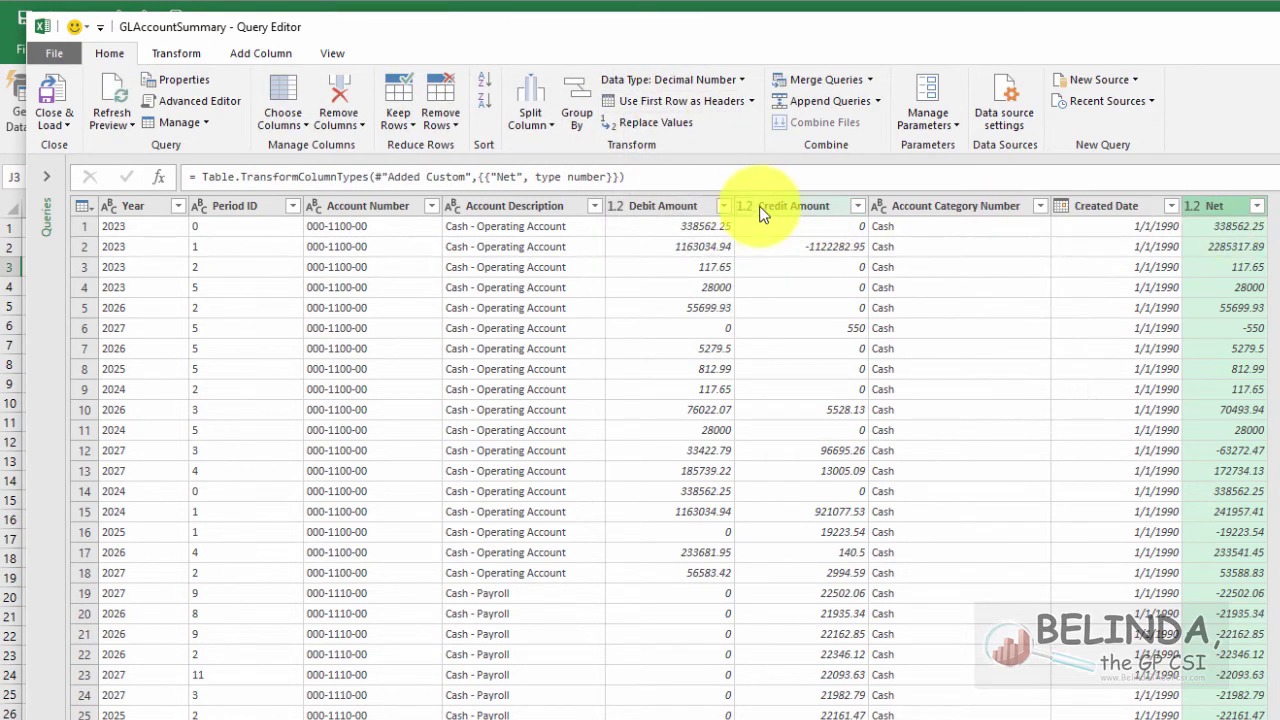
click(823, 210)
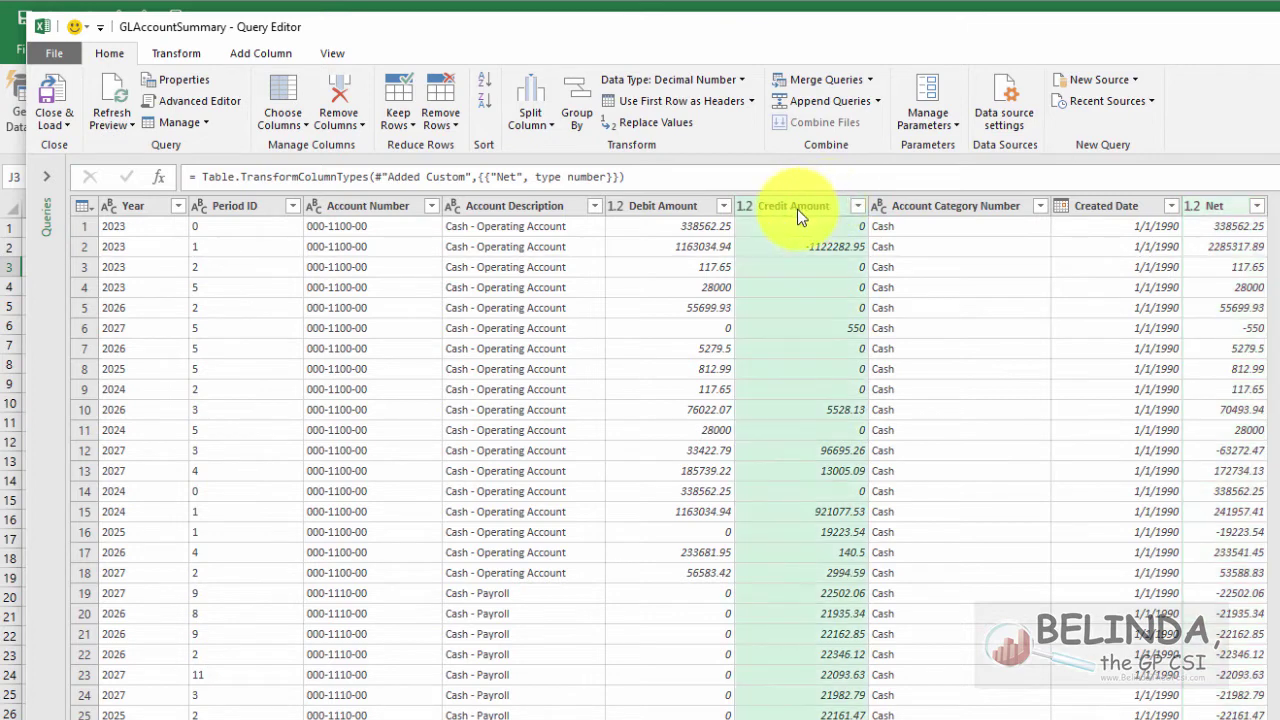
click(647, 212)
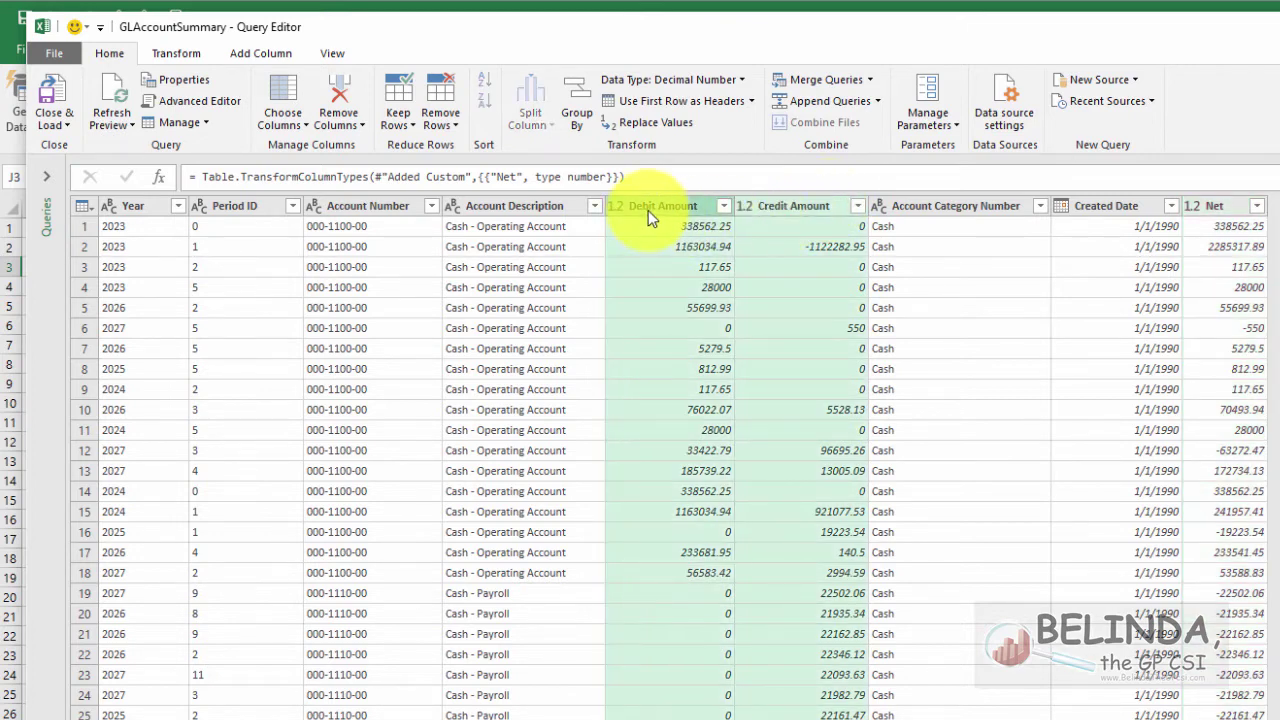
Remove the Debit and Credit Amount columns and rename the Added Custom step to Add Net Column.
right_click(648, 210)
click(696, 252)
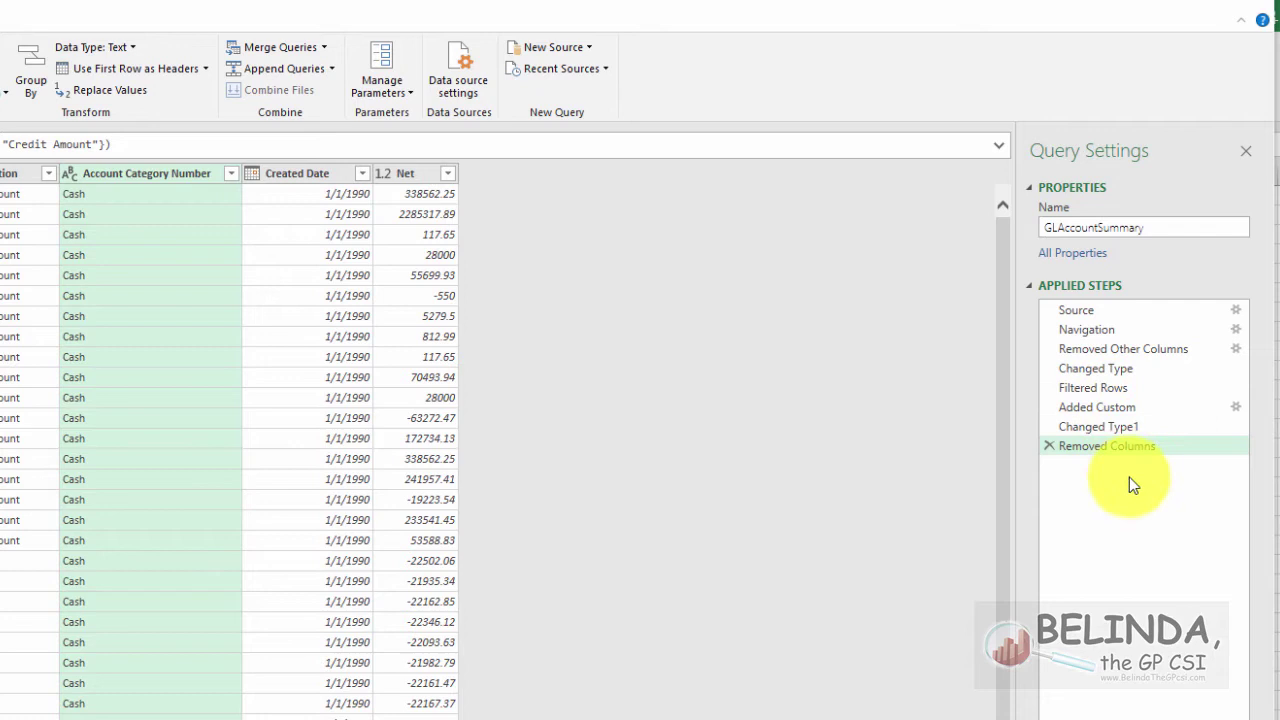
click(1128, 407)
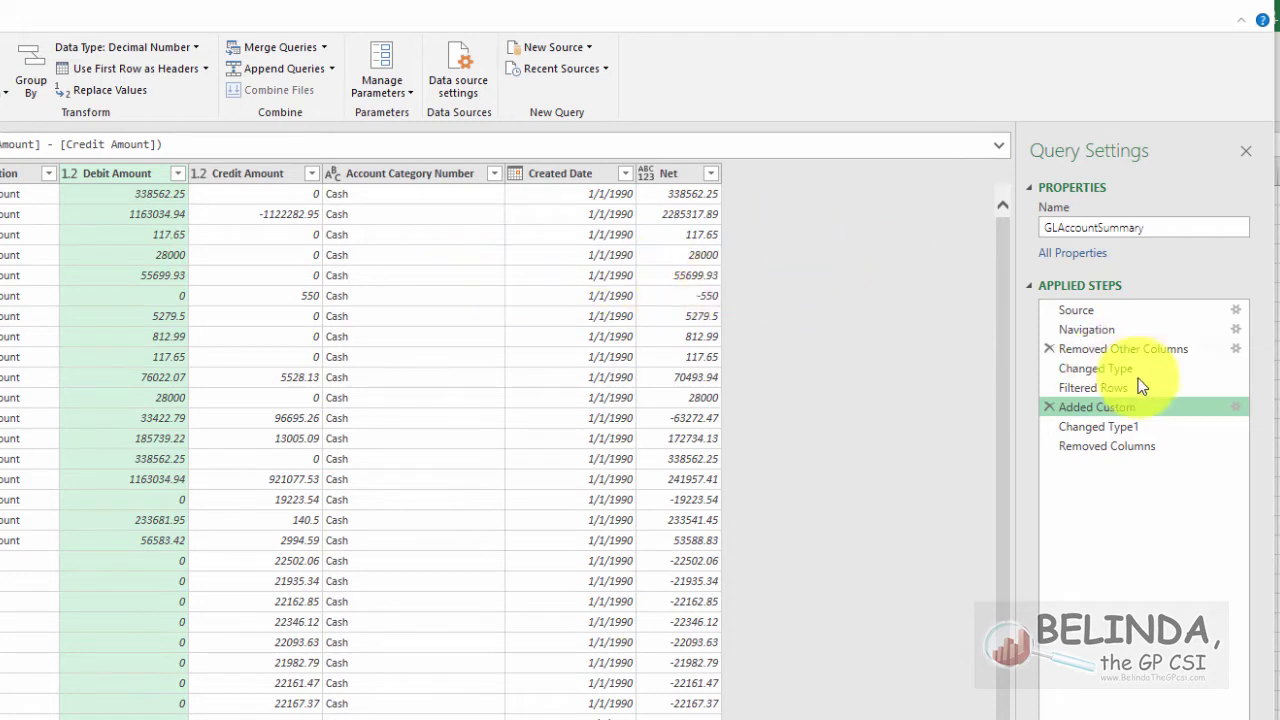
right_click(1141, 408)
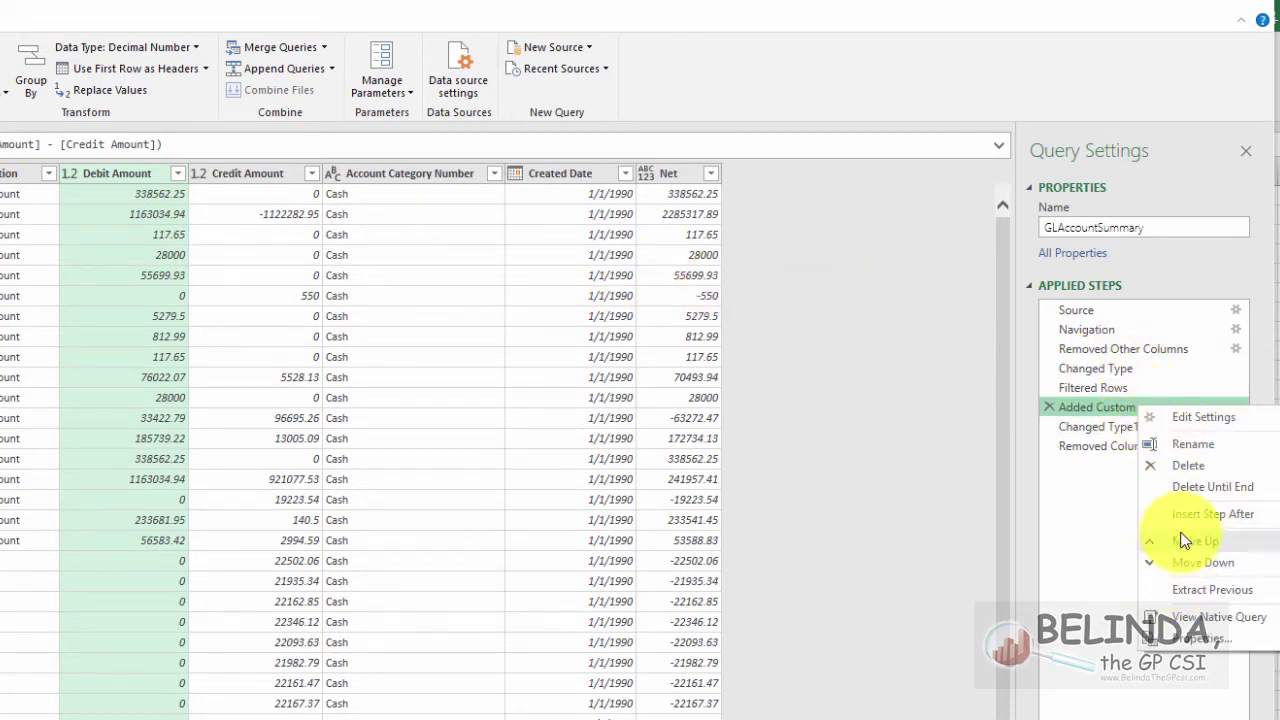
click(1192, 446)
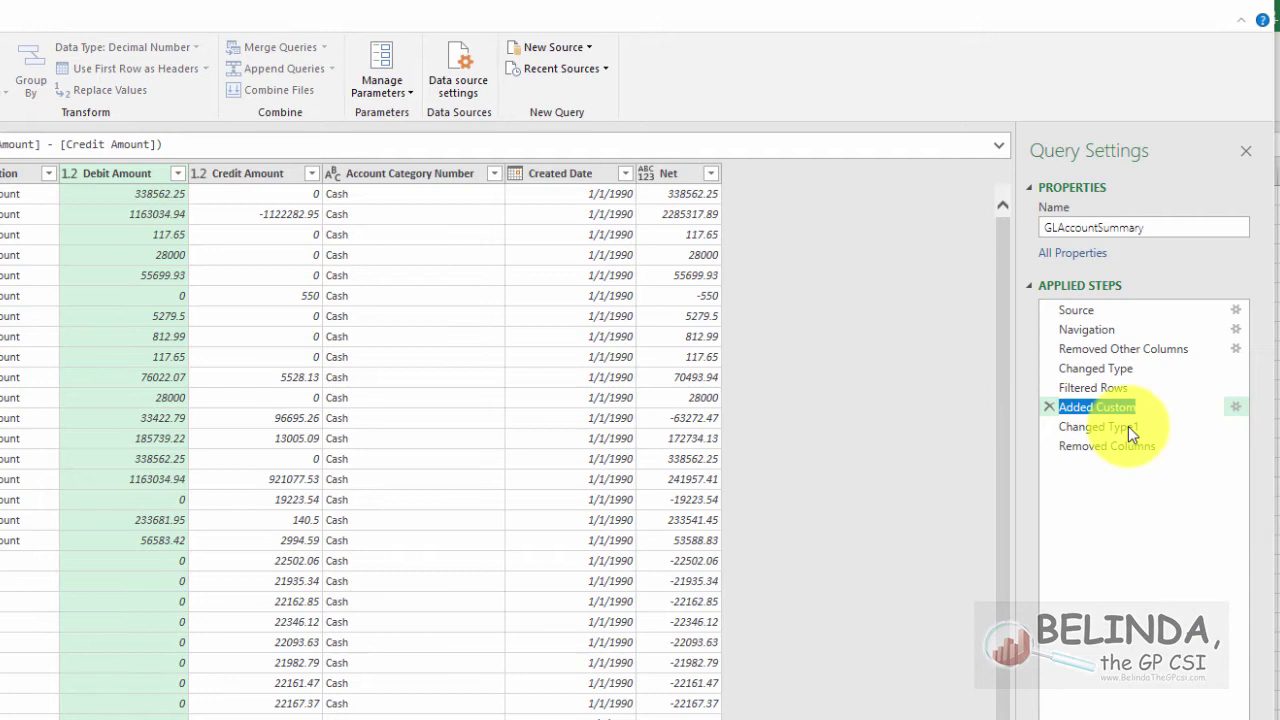
text(Add Net)
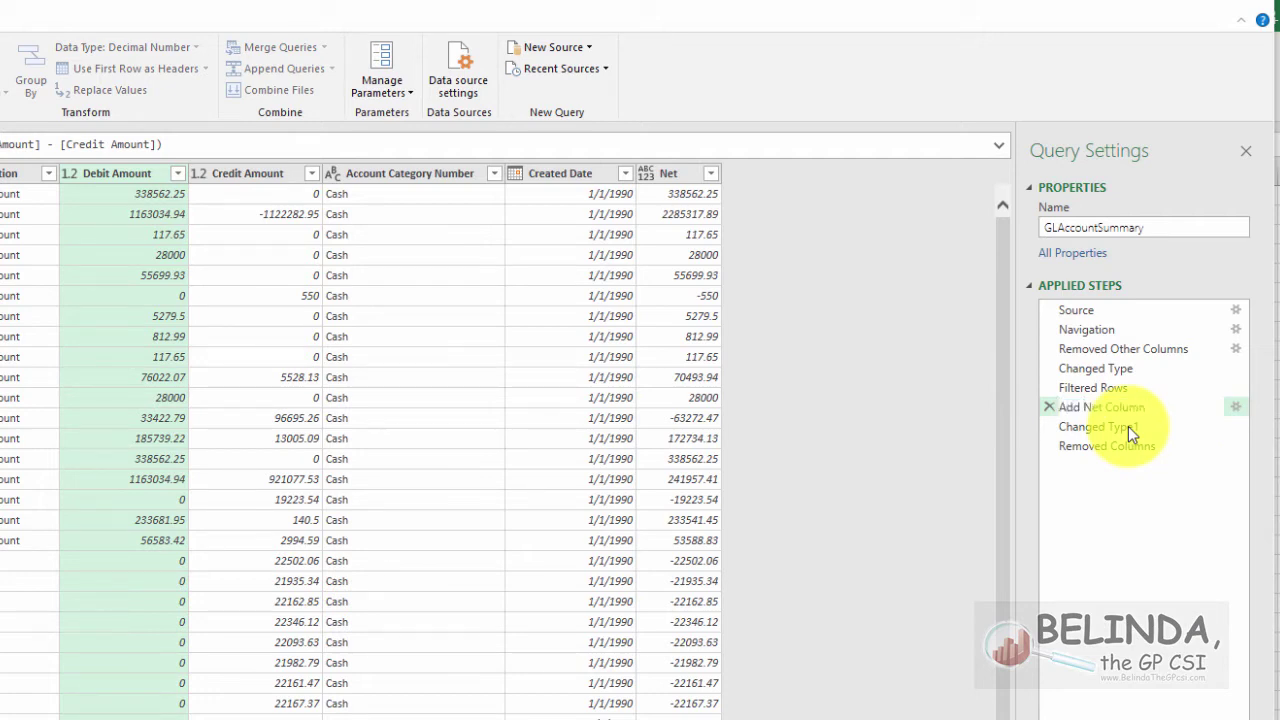
key(Return)
Rename the Removed Columns step to 'Removed Columns Debit and Credit'.
drag(1077, 446, 1090, 442)
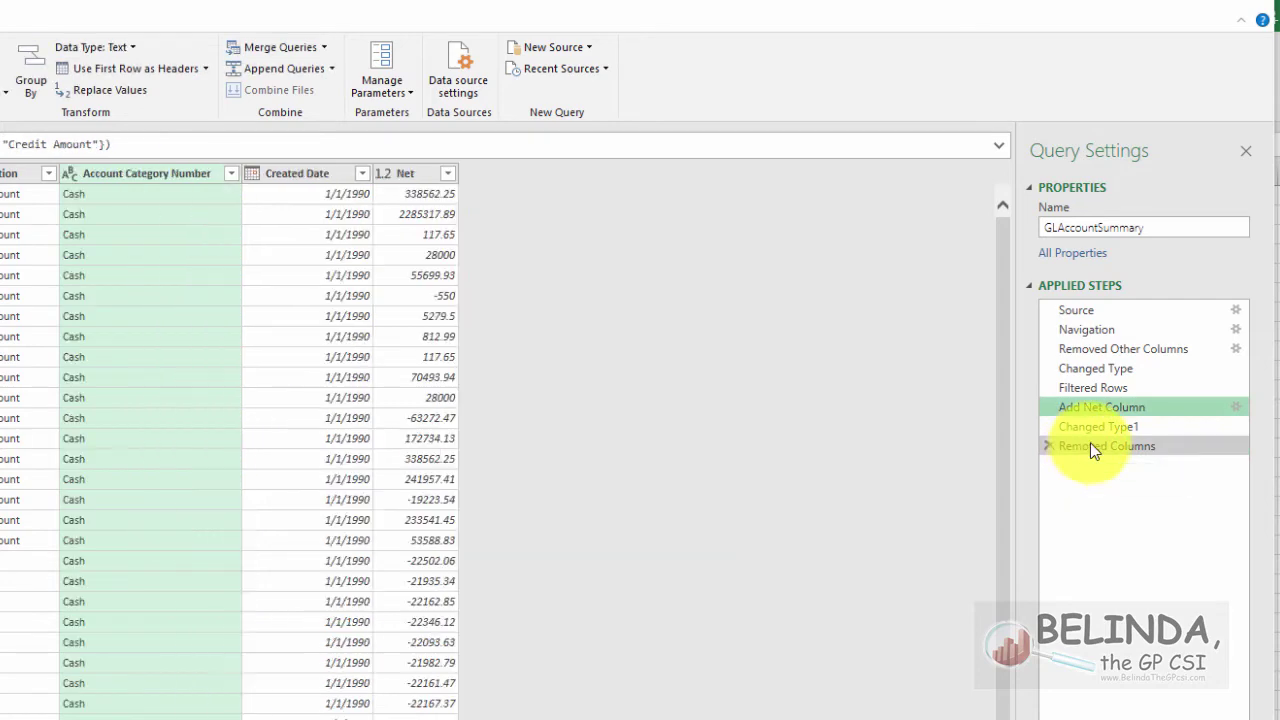
right_click(1090, 442)
click(1163, 484)
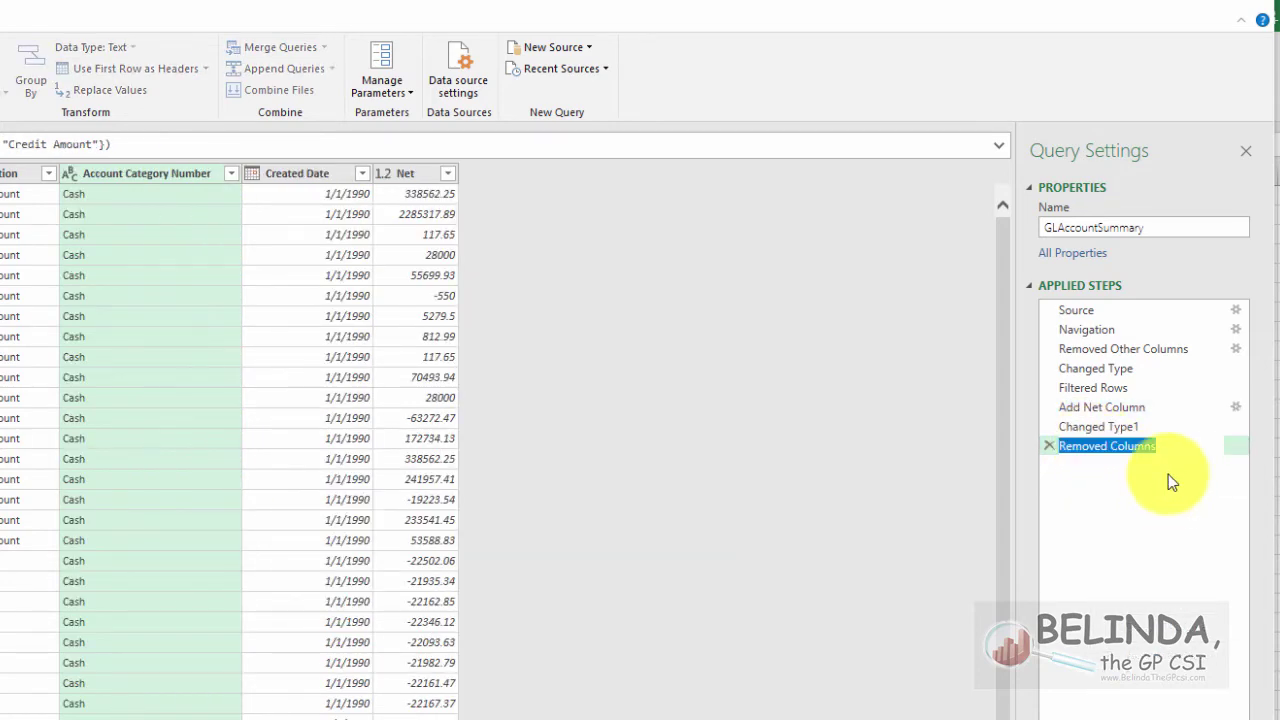
key(End)
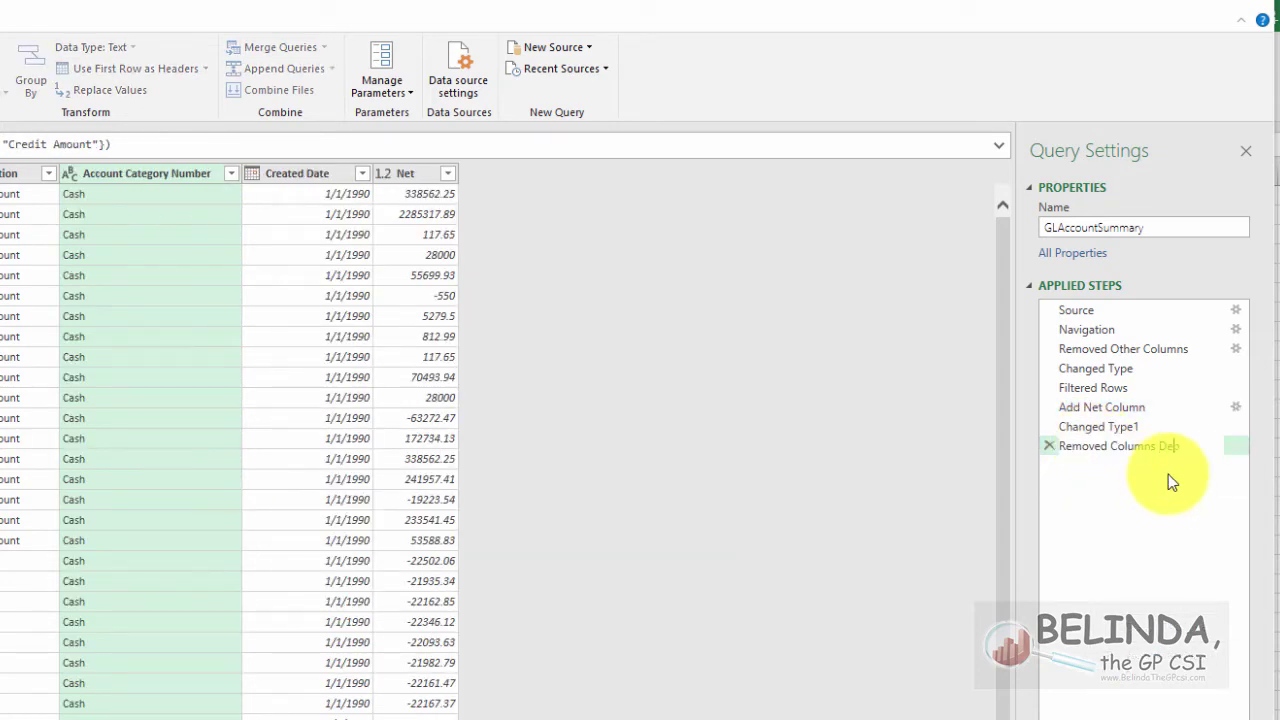
text(Debit and Credit)
key(Return)
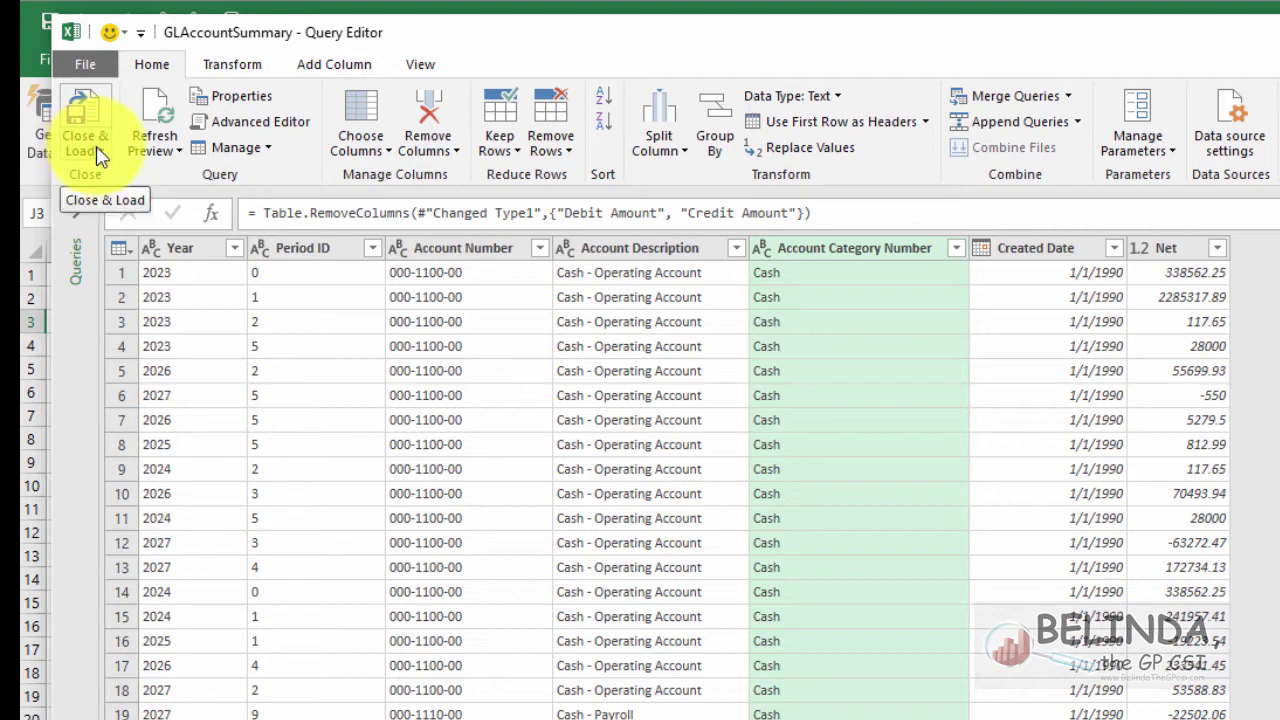
Close & Load To a PivotTable Report with the data added to the Data Model.
click(100, 152)
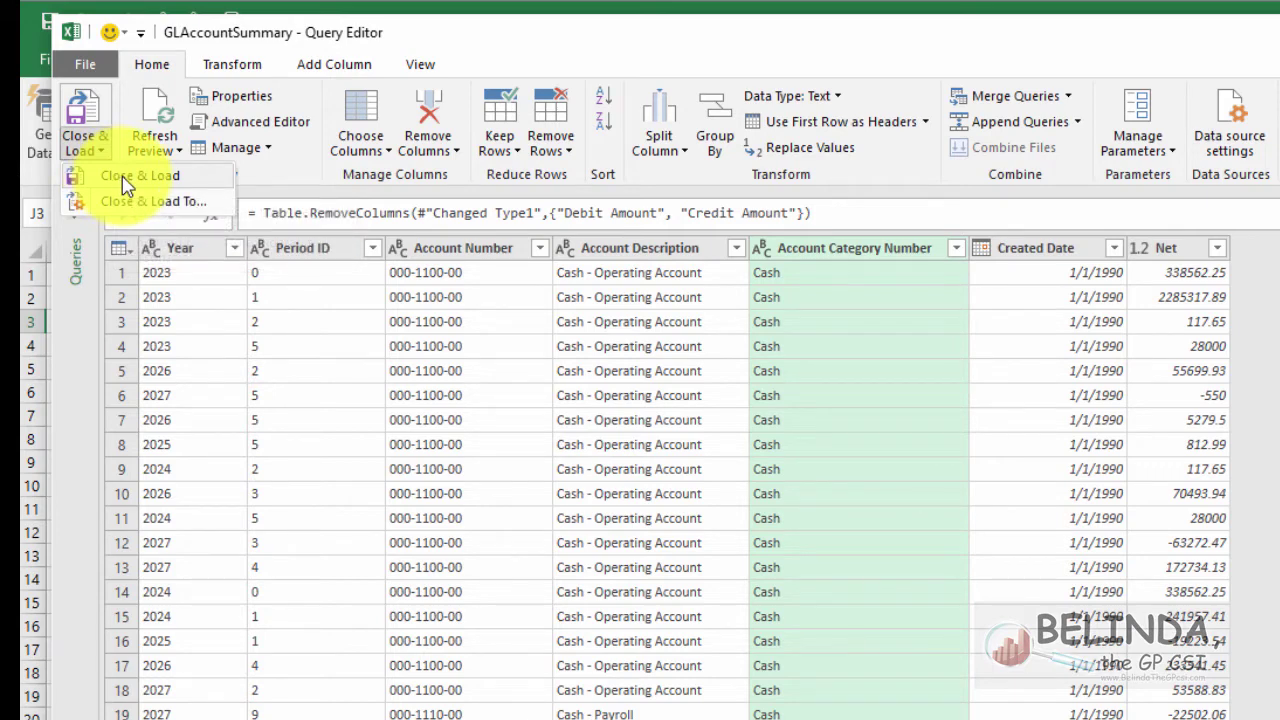
click(125, 185)
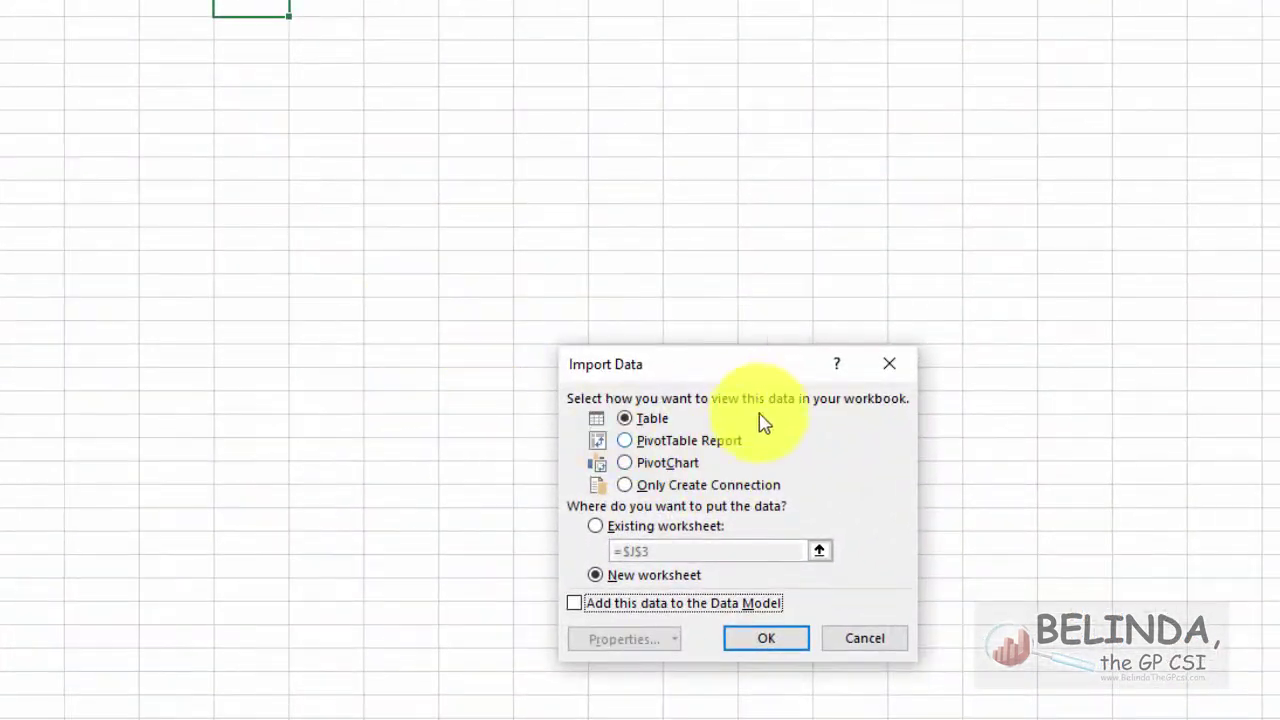
drag(735, 357, 668, 168)
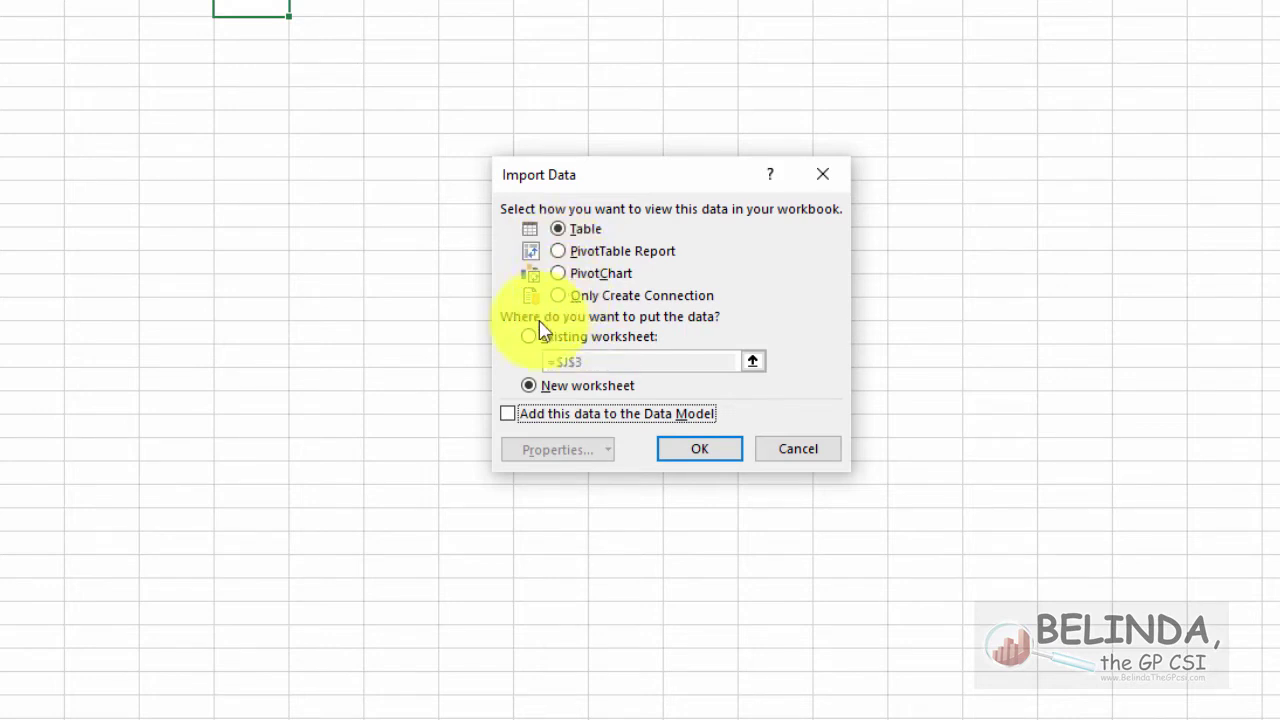
click(512, 418)
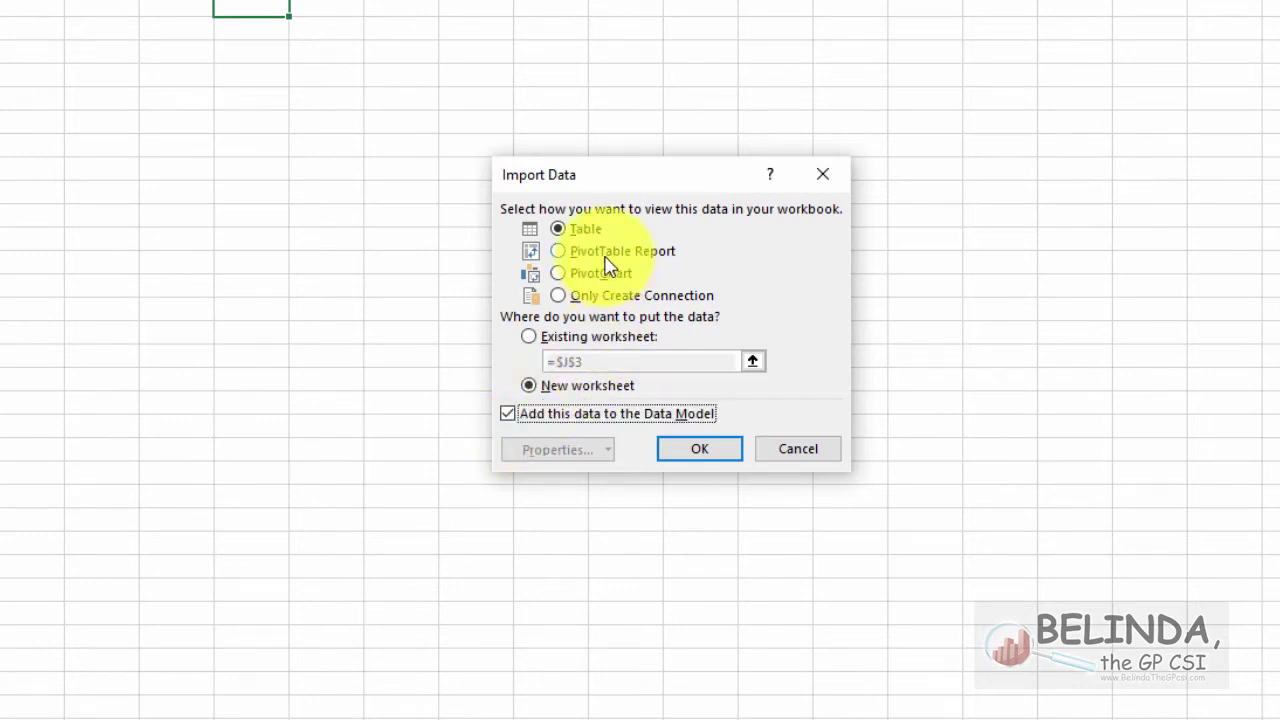
click(560, 252)
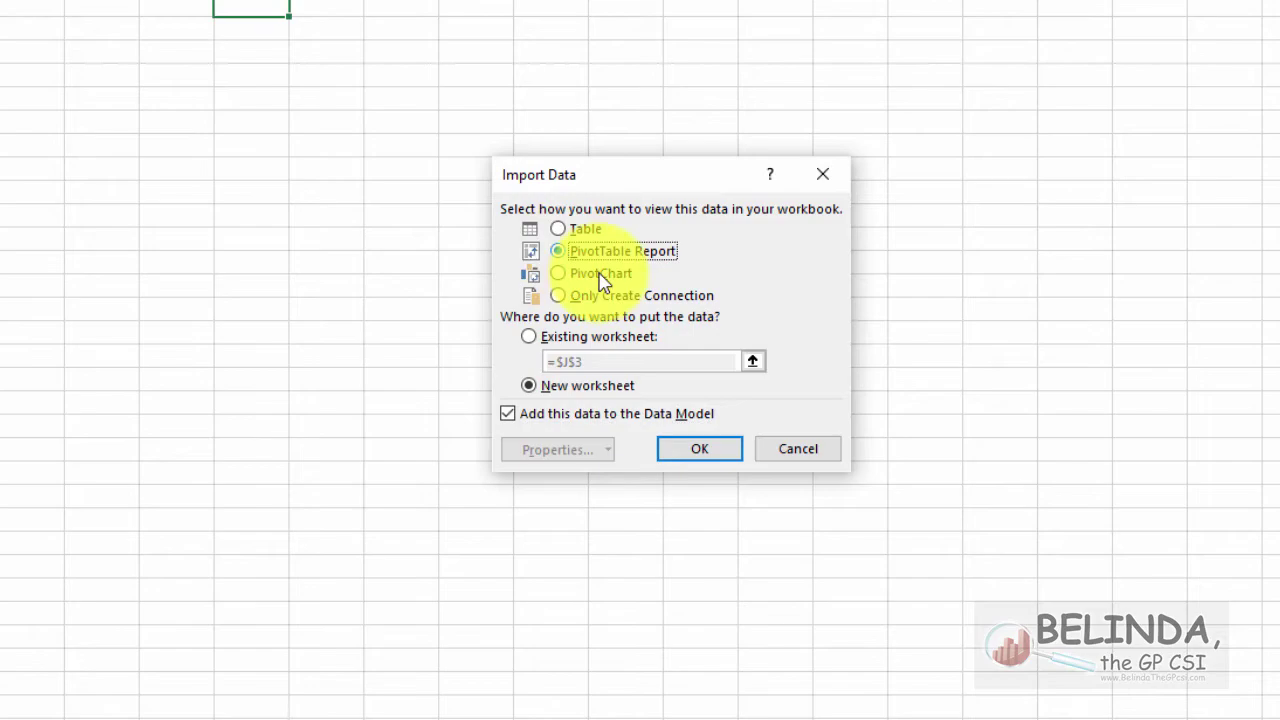
click(706, 456)
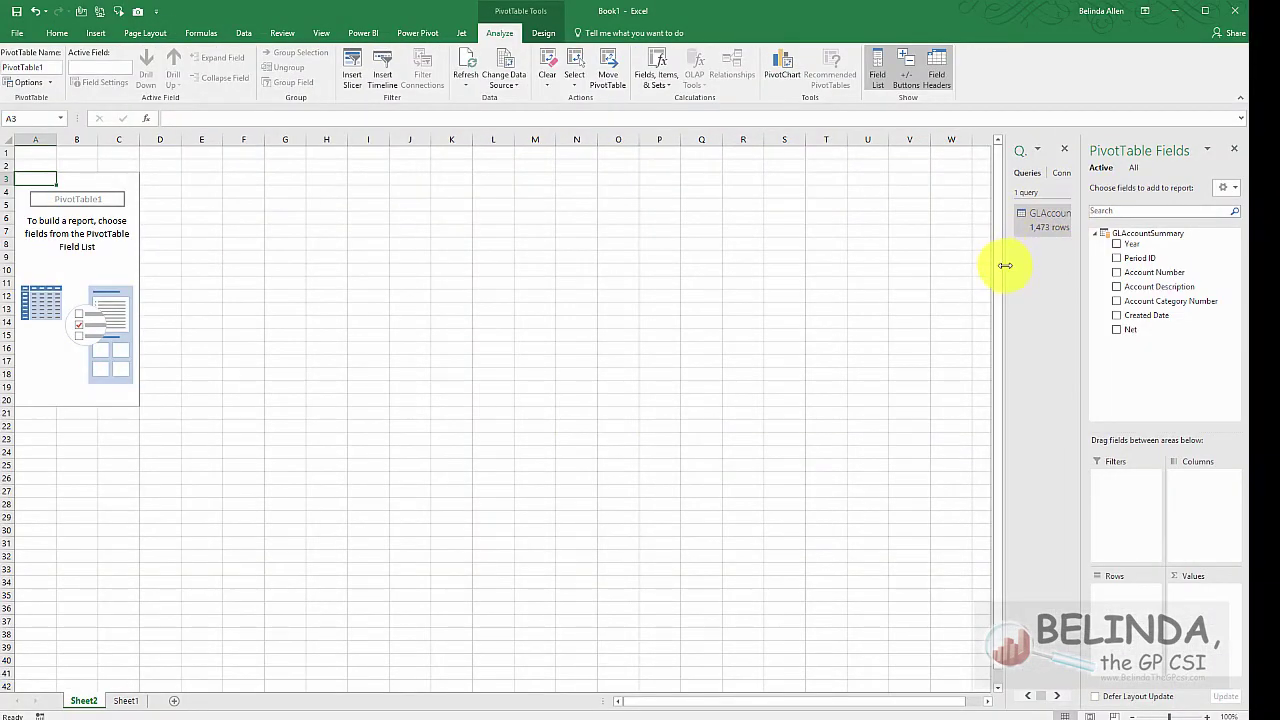
Check the Connections tab of Queries & Connections for the Data Model connection, then close the pane.
drag(1006, 274, 877, 249)
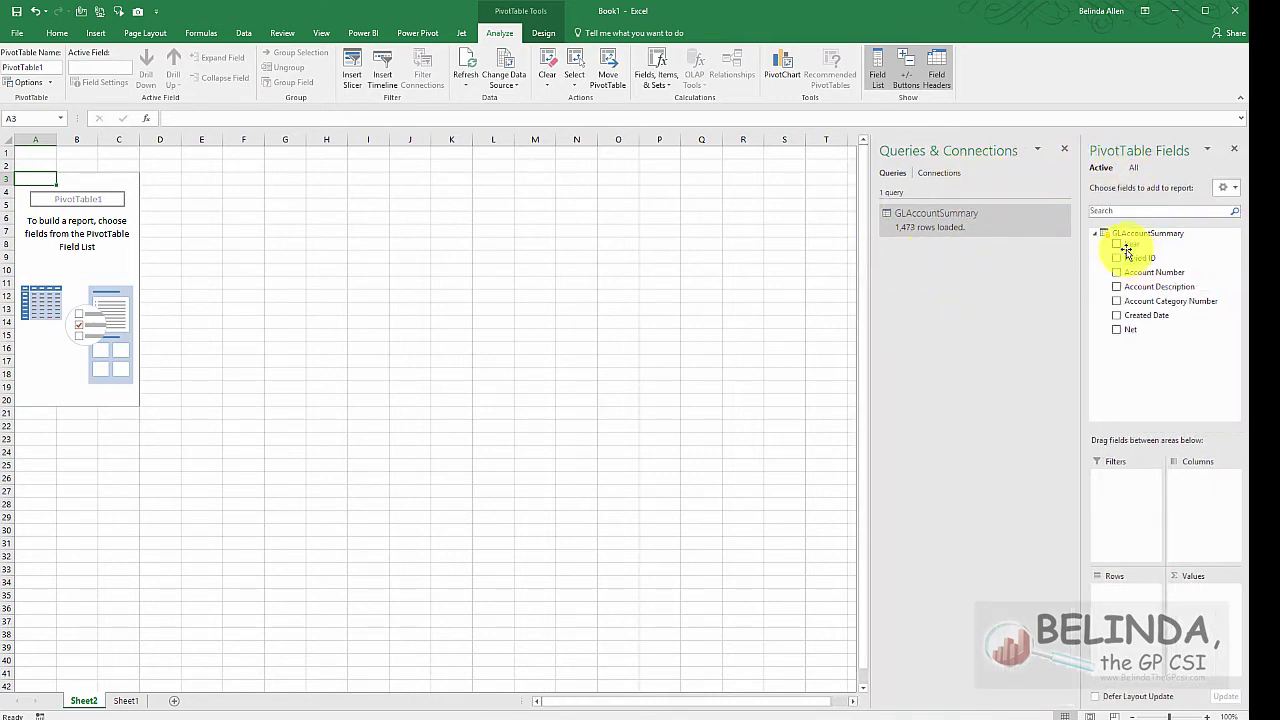
click(1063, 150)
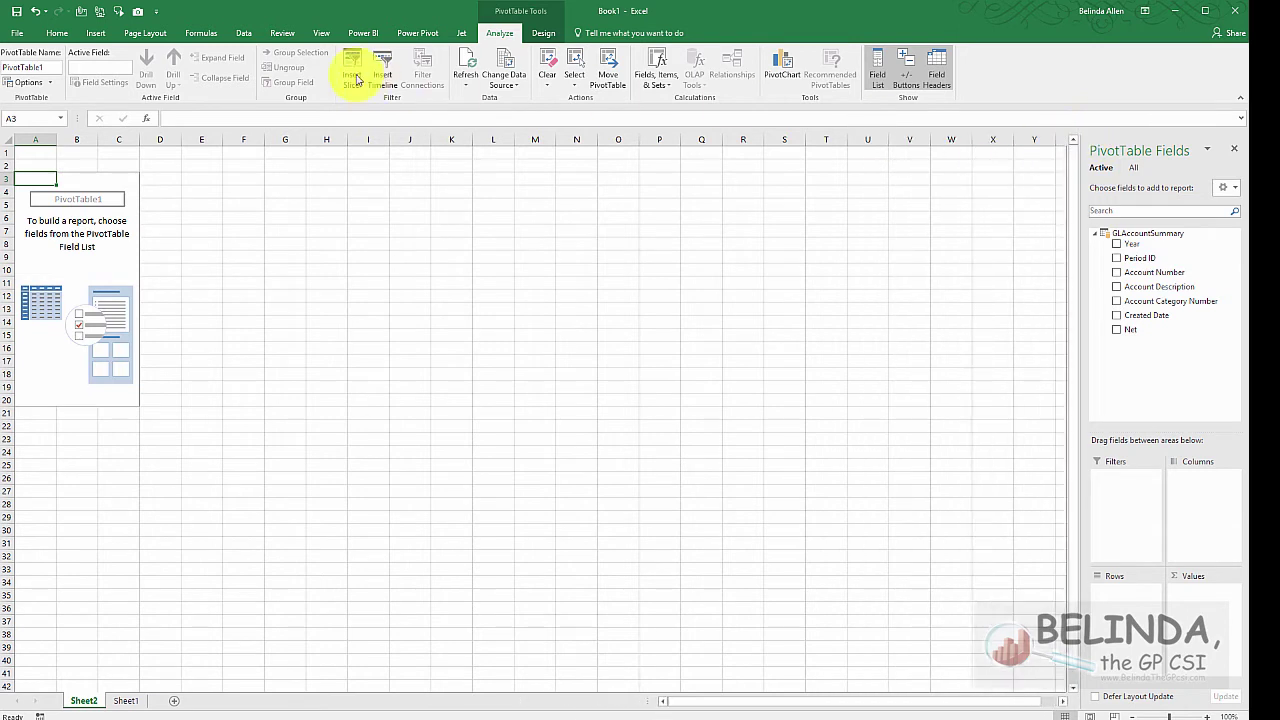
click(243, 33)
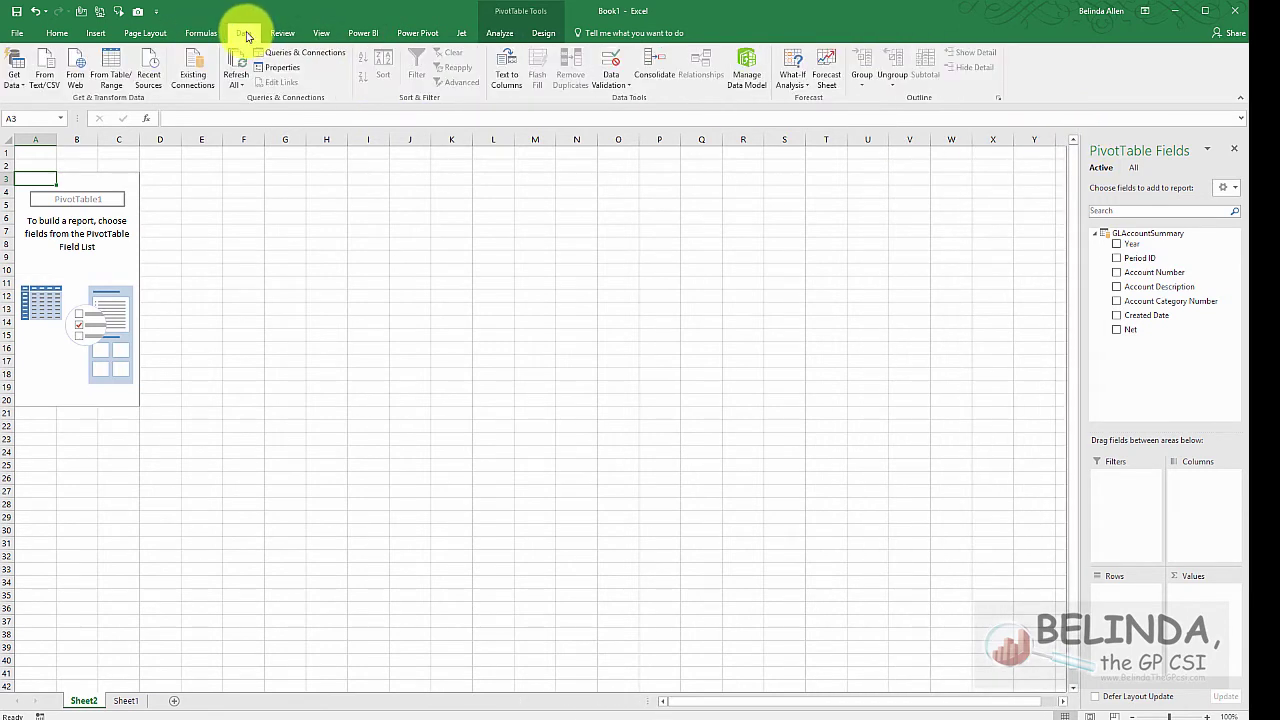
click(305, 53)
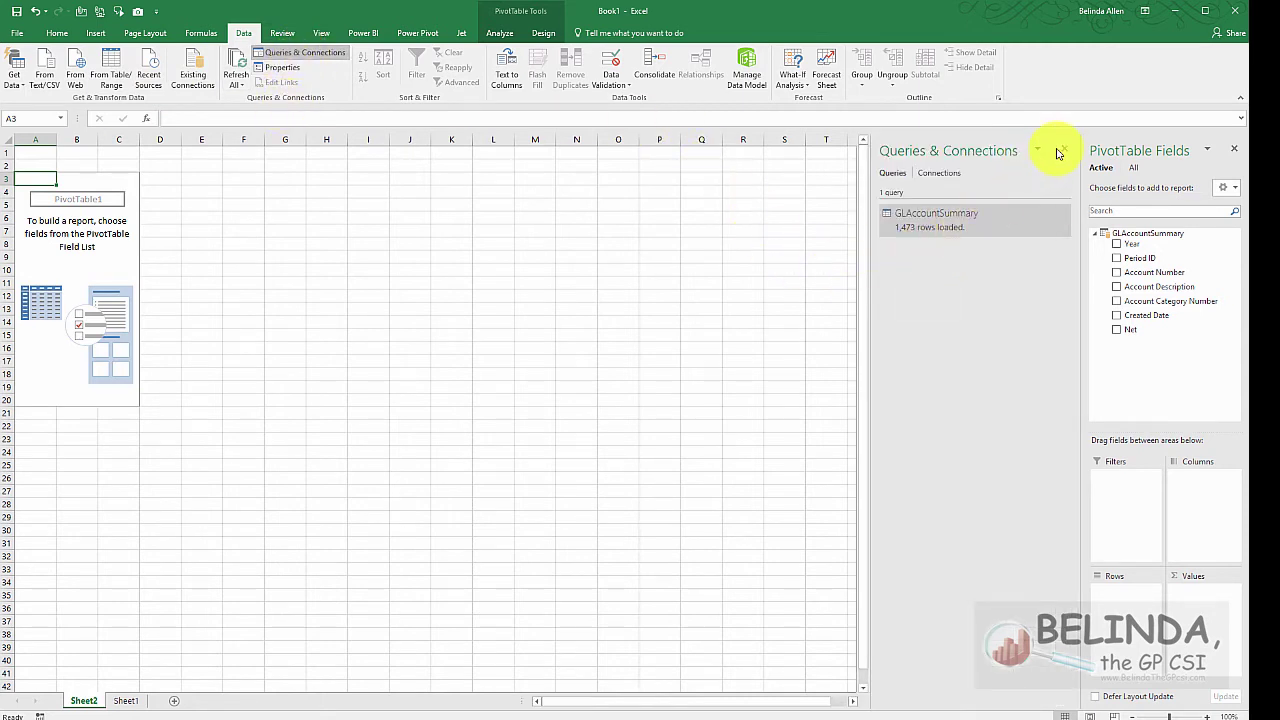
click(947, 176)
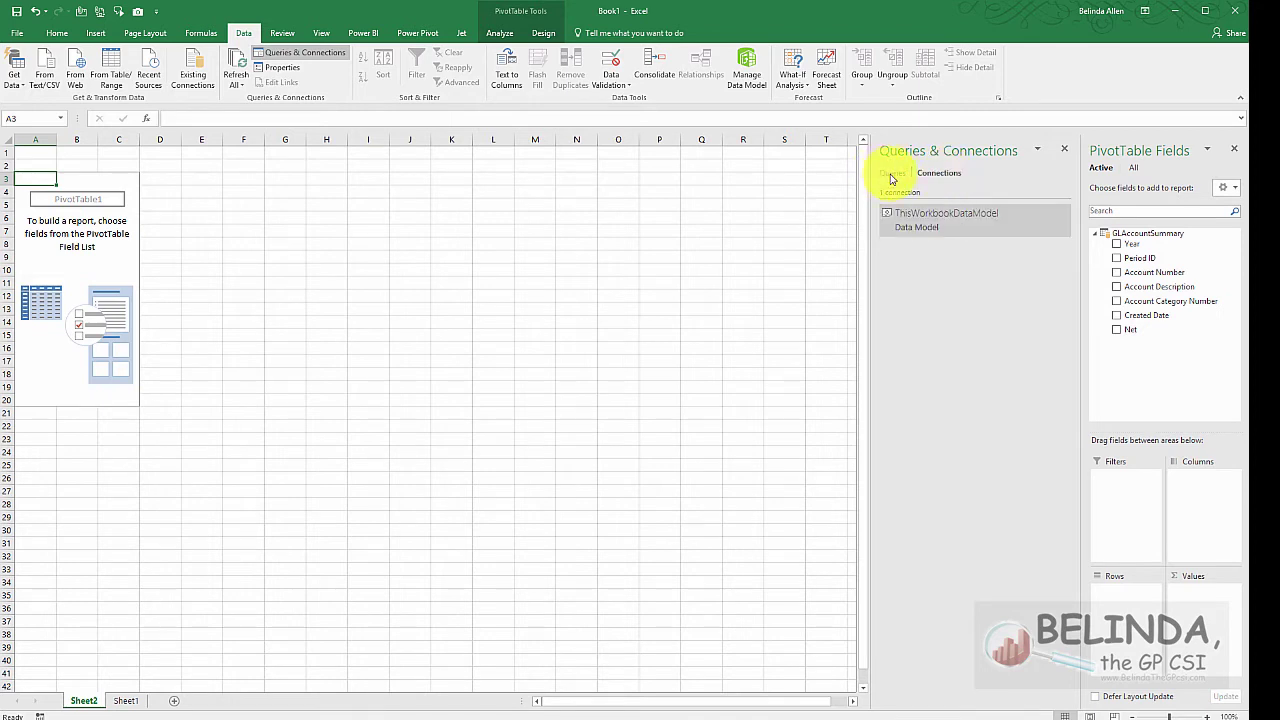
click(1067, 150)
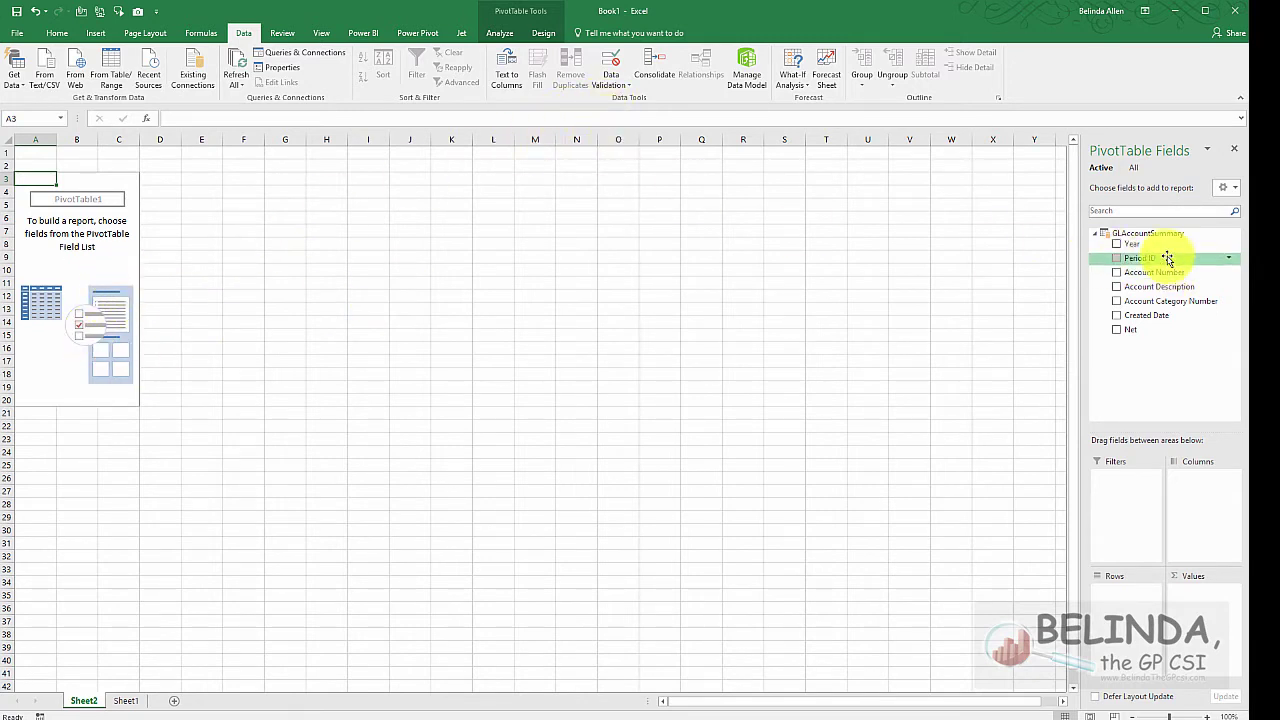
Add Account Number and Account Description as rows and Net as Sum of Net.
click(116, 256)
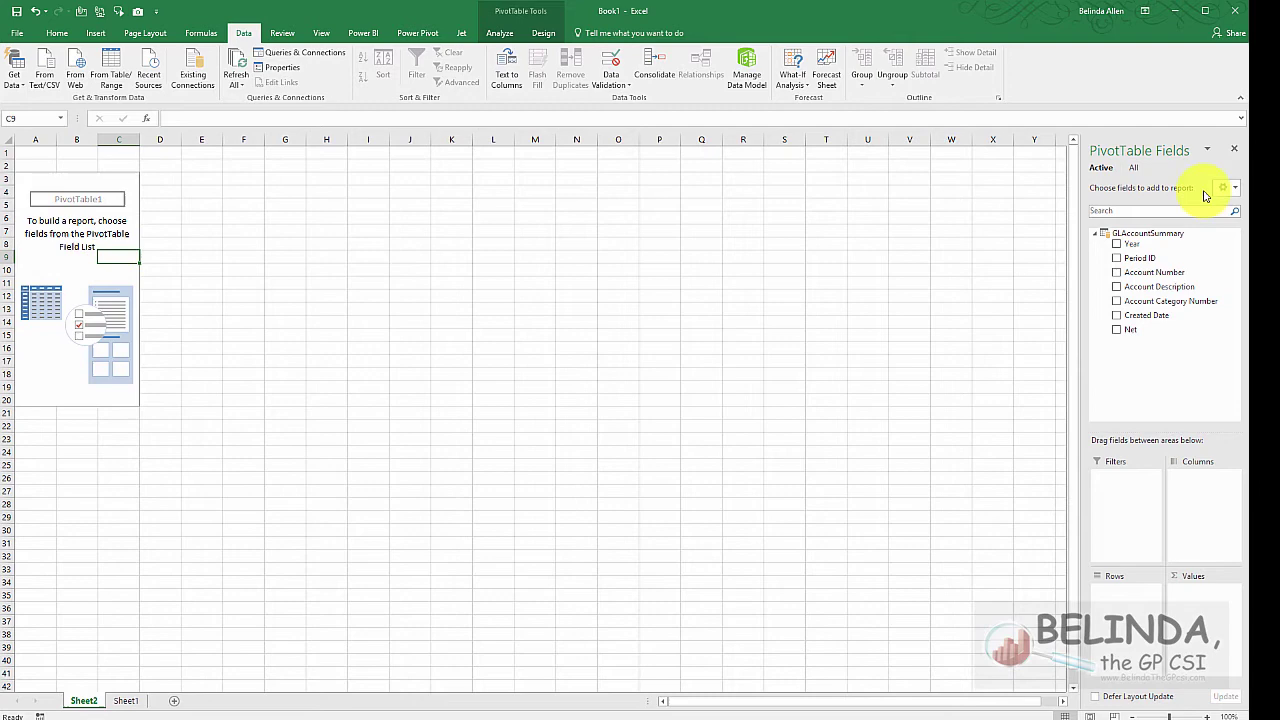
click(1117, 272)
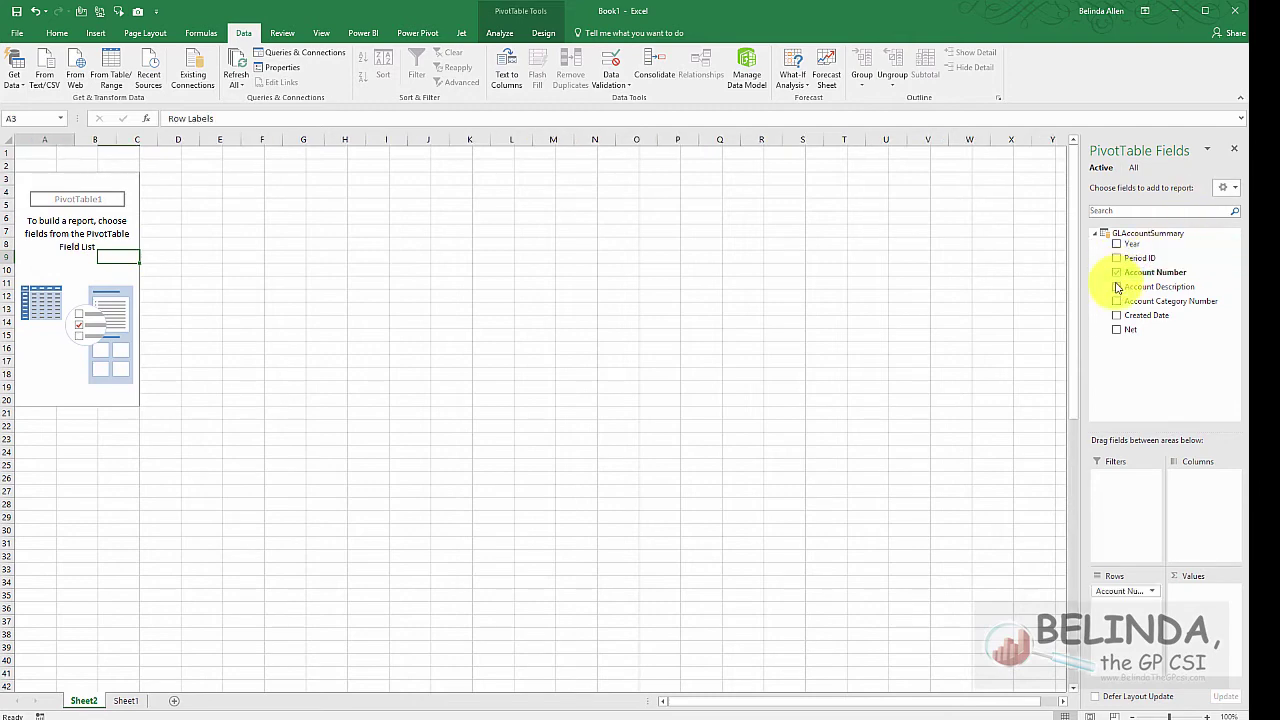
click(1117, 287)
click(1118, 331)
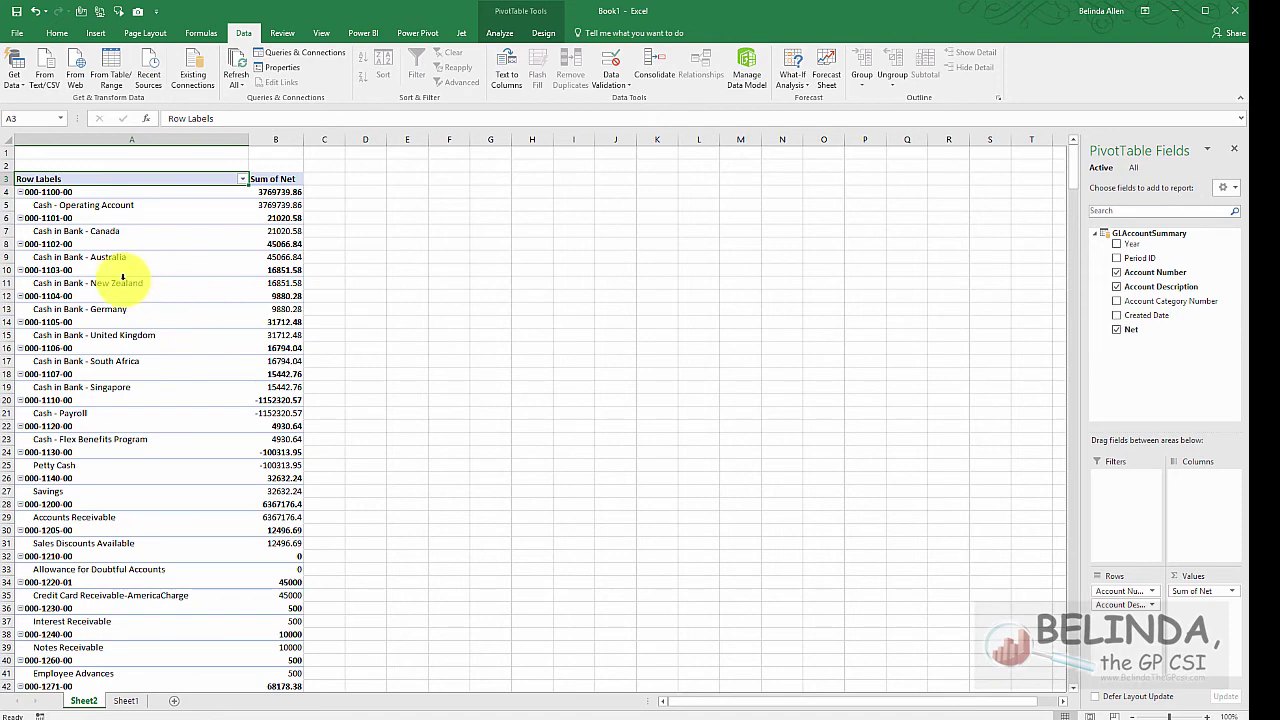
Show the PivotTable in Tabular Form with no subtotals.
click(541, 32)
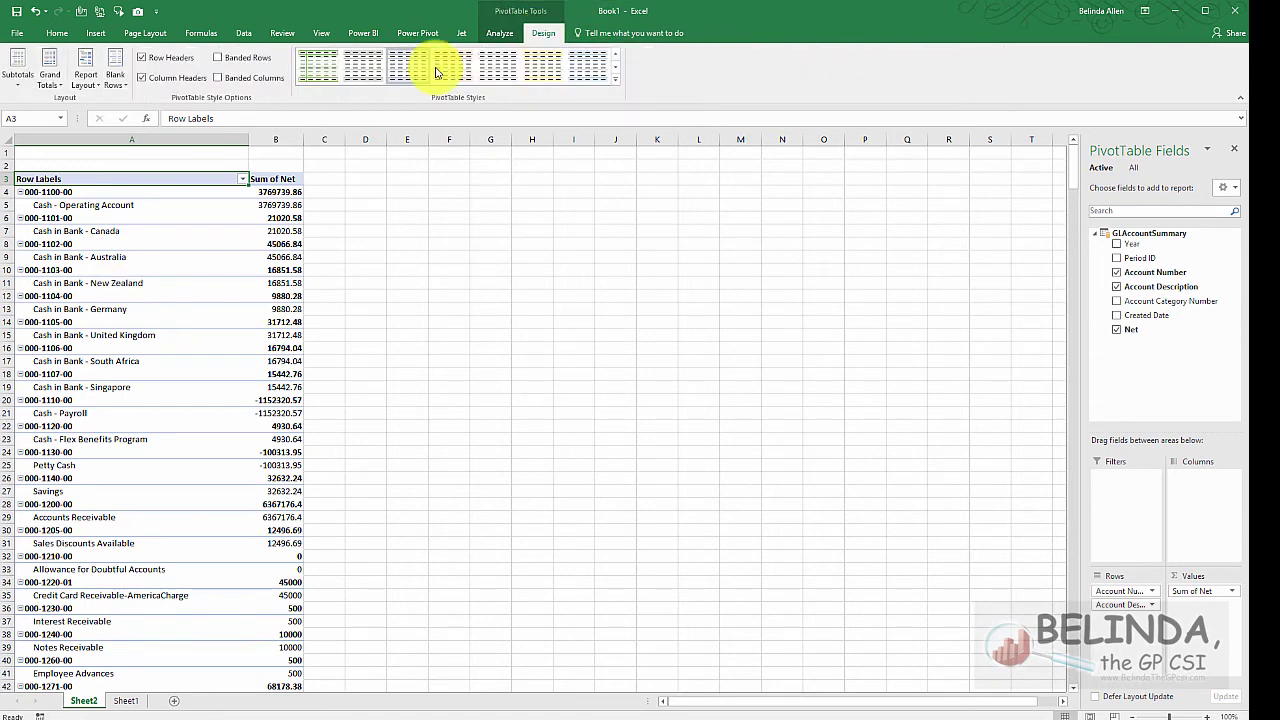
click(84, 77)
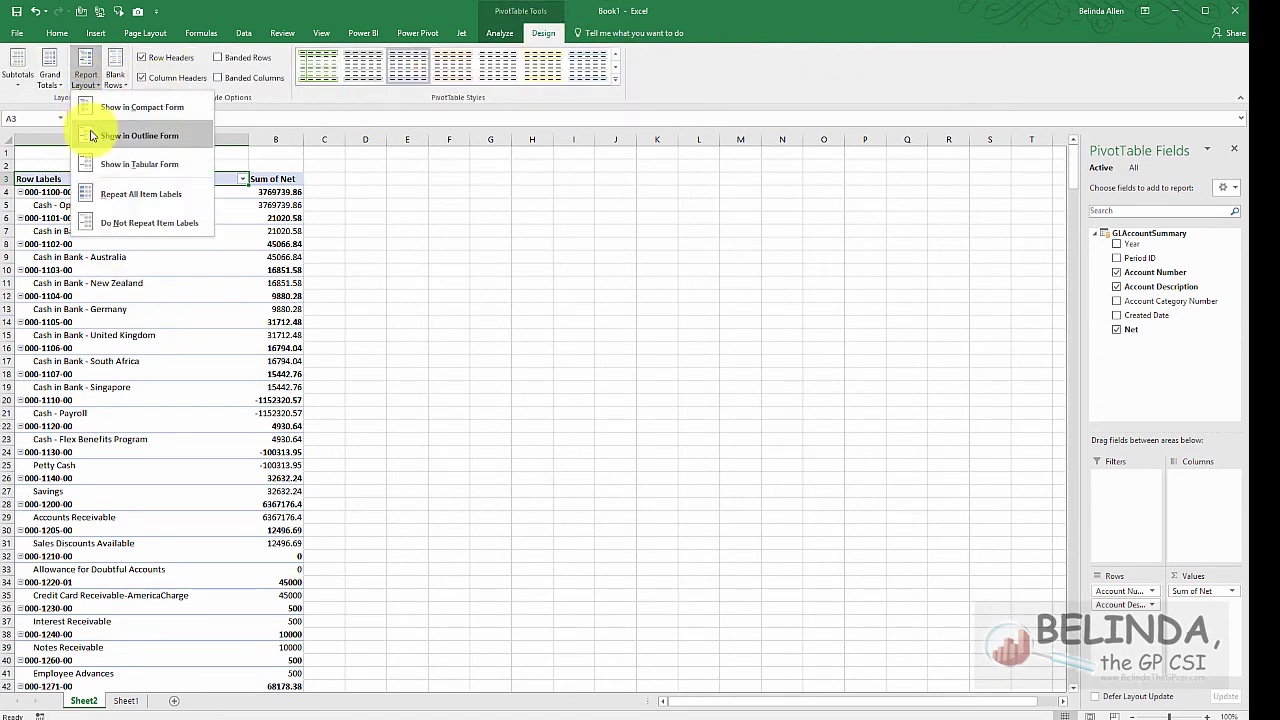
click(90, 164)
click(17, 72)
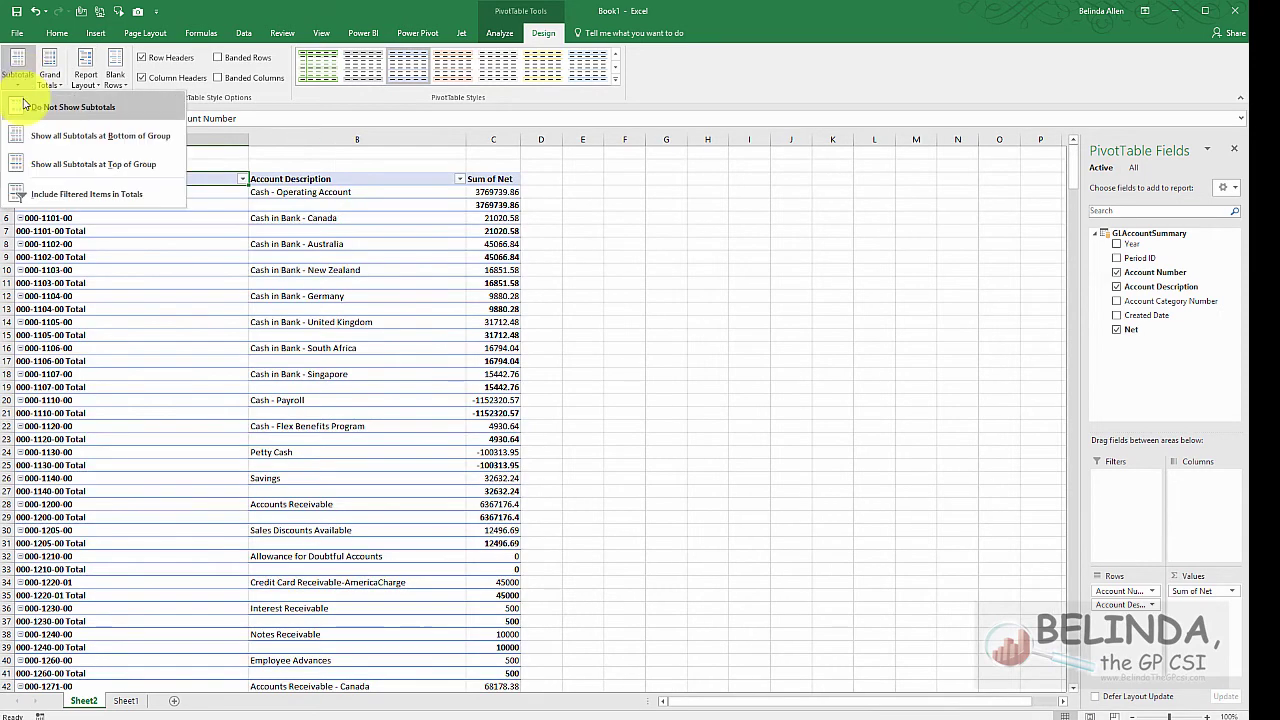
click(28, 104)
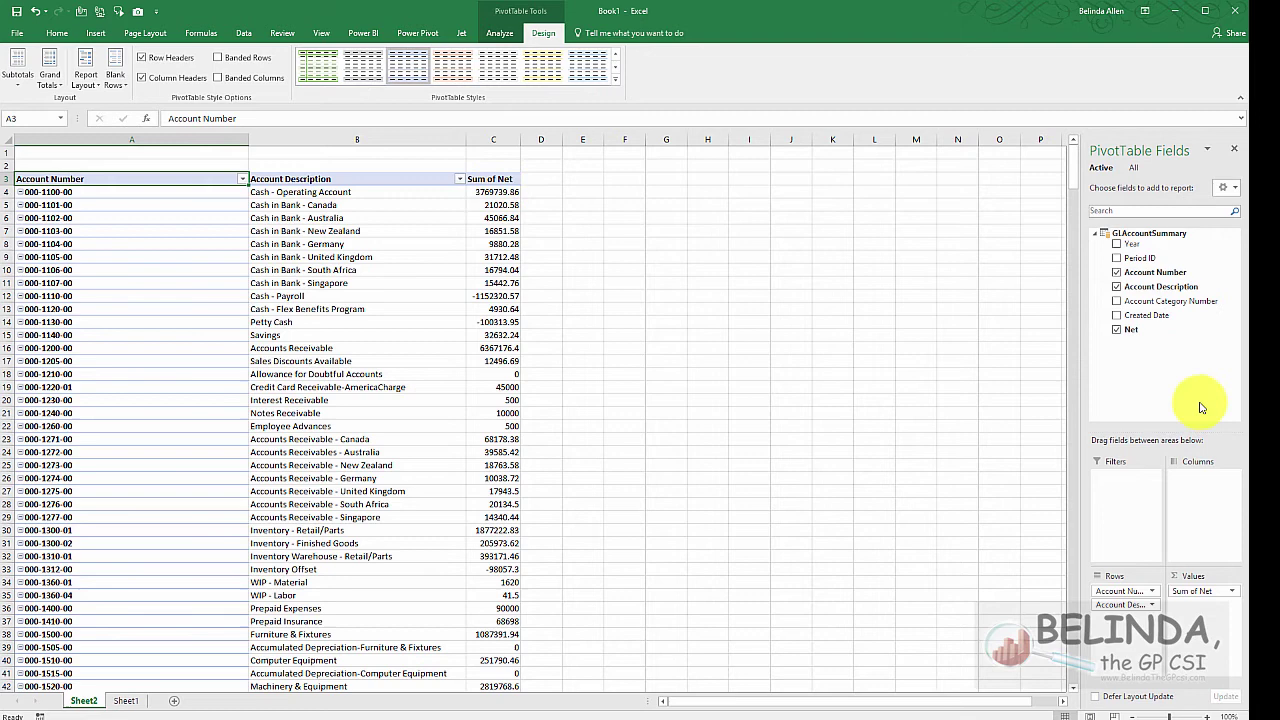
Format Sum of Net as currency with negatives in red parentheses, then start inserting a slicer.
click(506, 204)
right_click(508, 202)
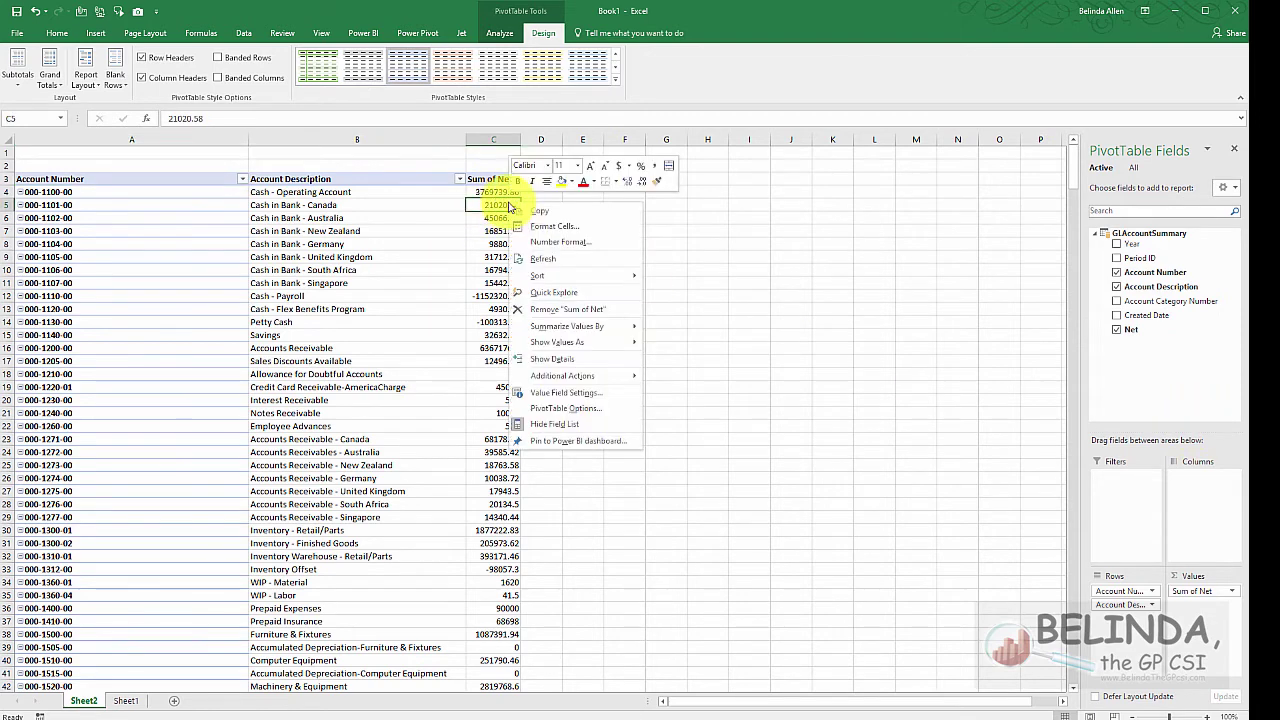
click(560, 393)
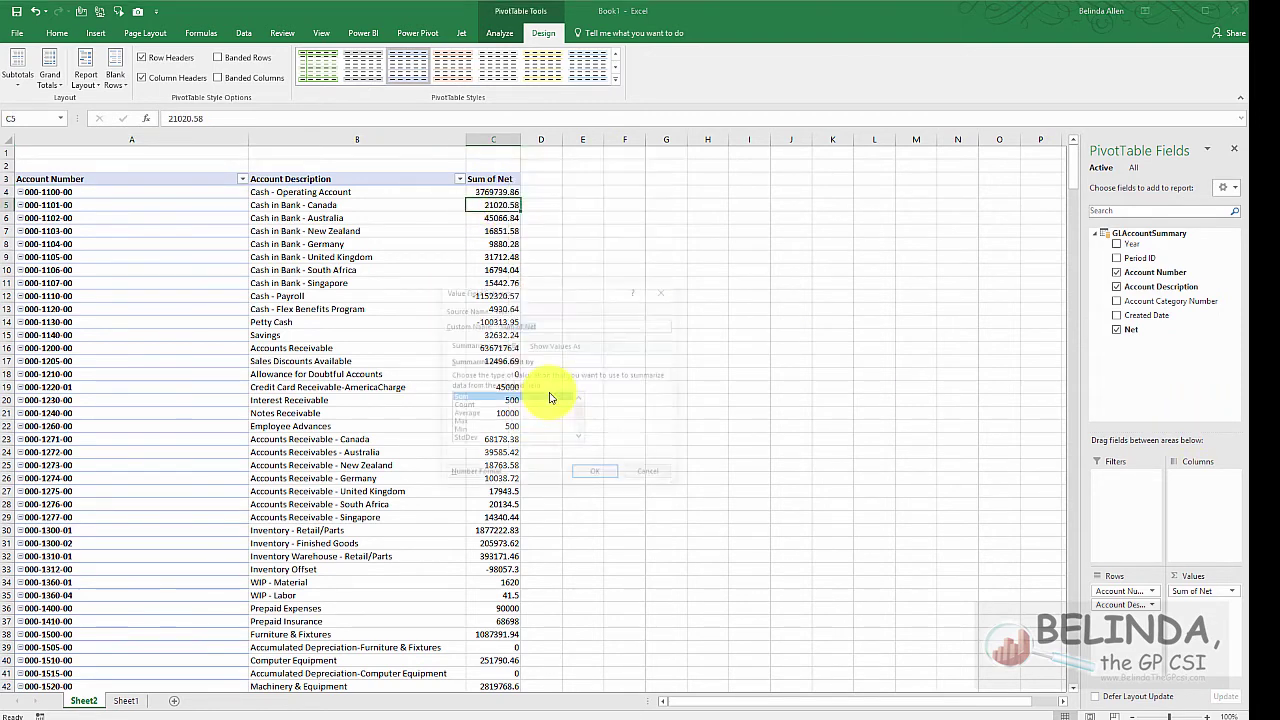
click(466, 474)
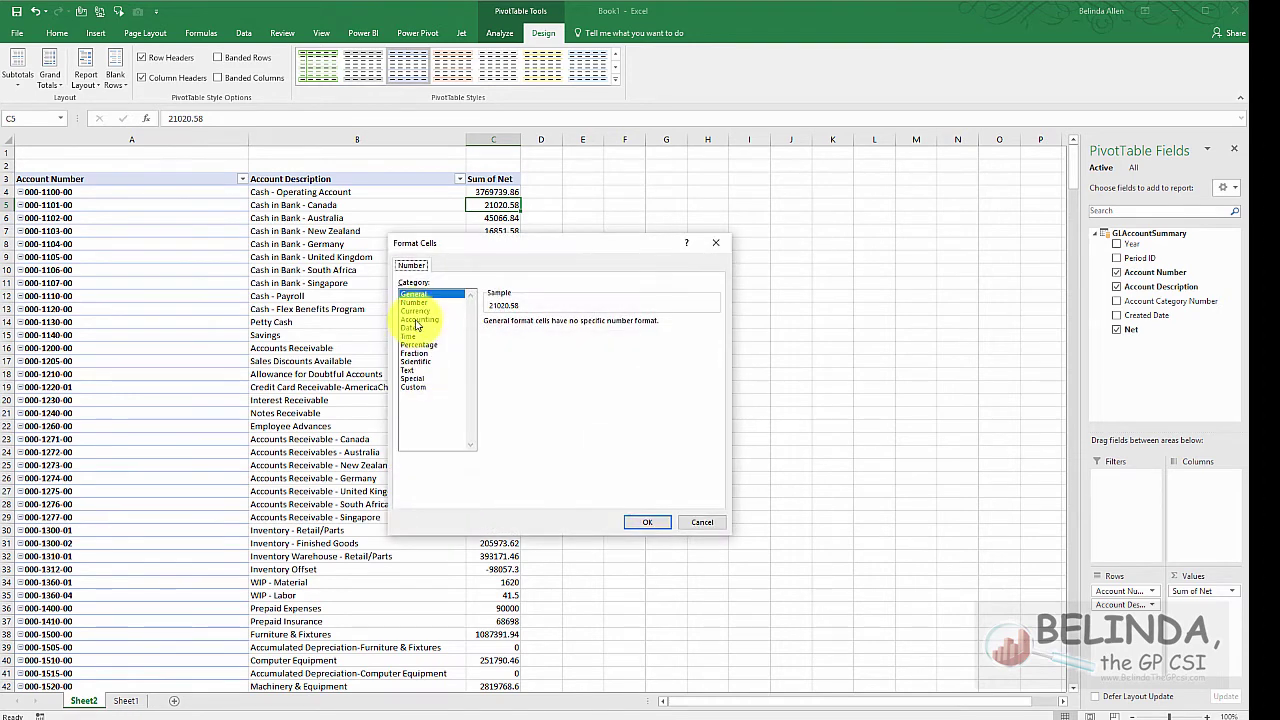
click(418, 311)
click(509, 389)
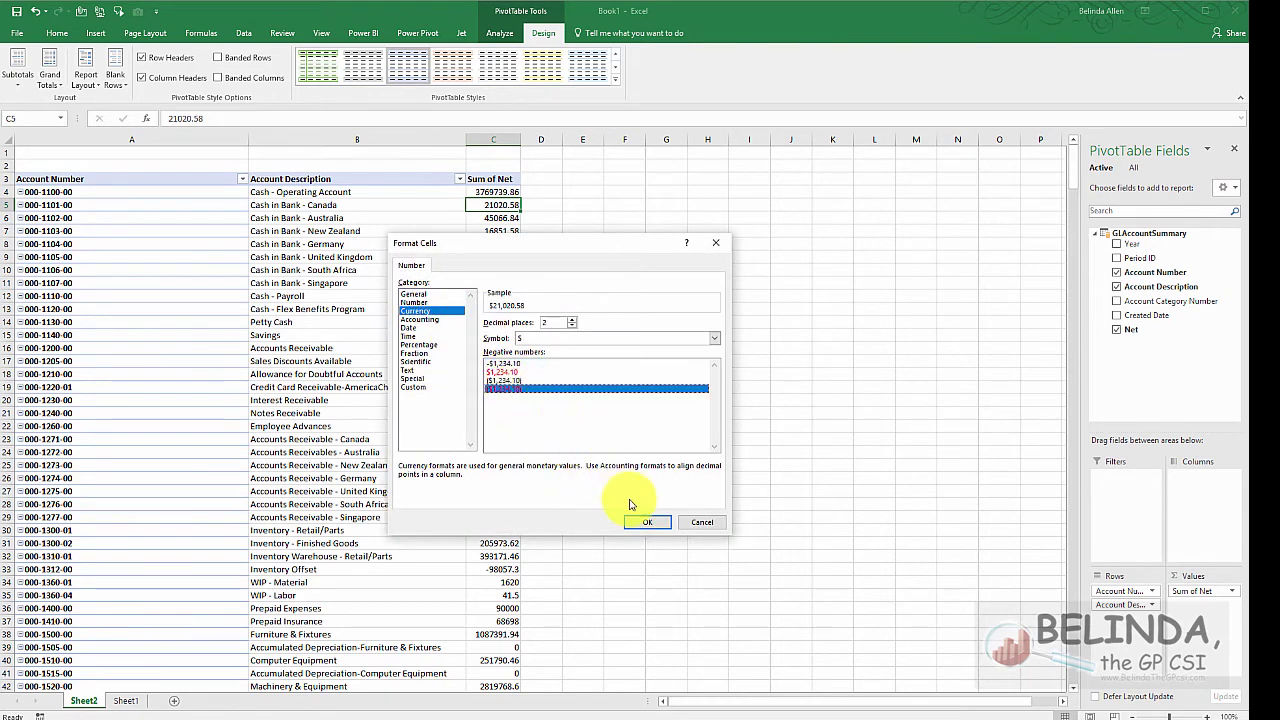
click(647, 522)
click(600, 475)
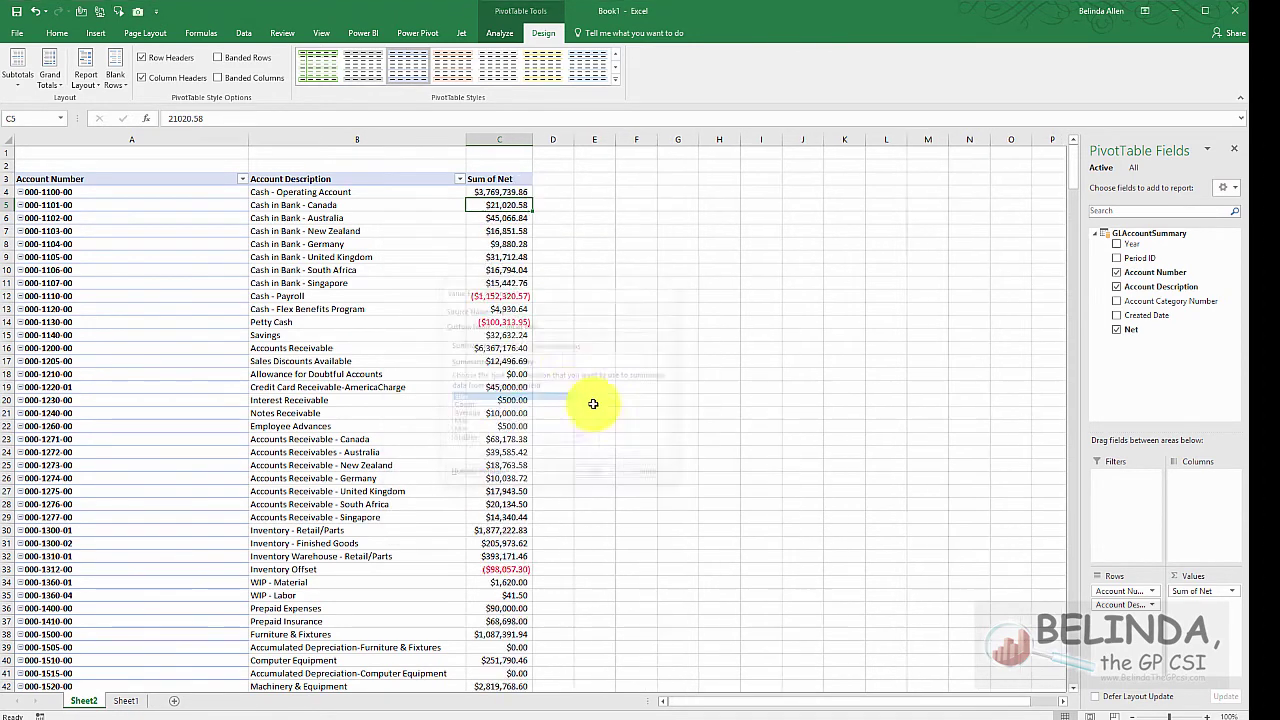
click(497, 33)
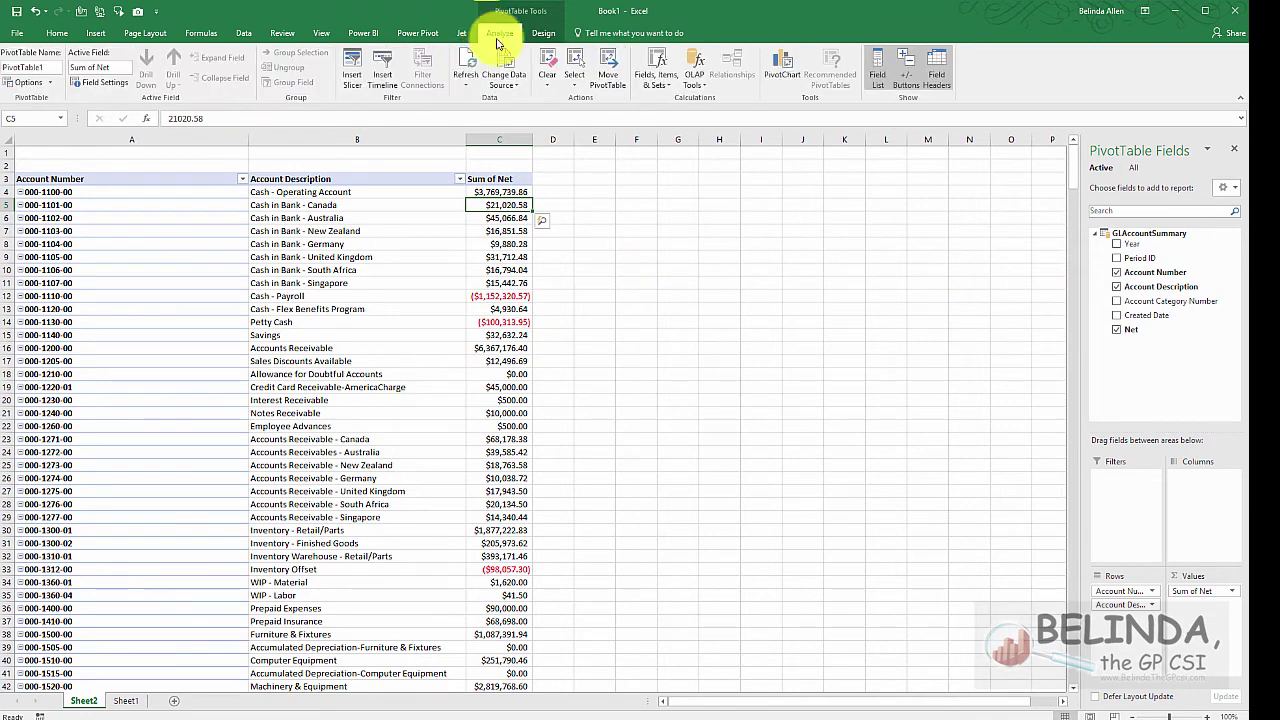
click(352, 66)
Add a Year slicer in columns F–H beside the PivotTable and select 2027.
click(462, 424)
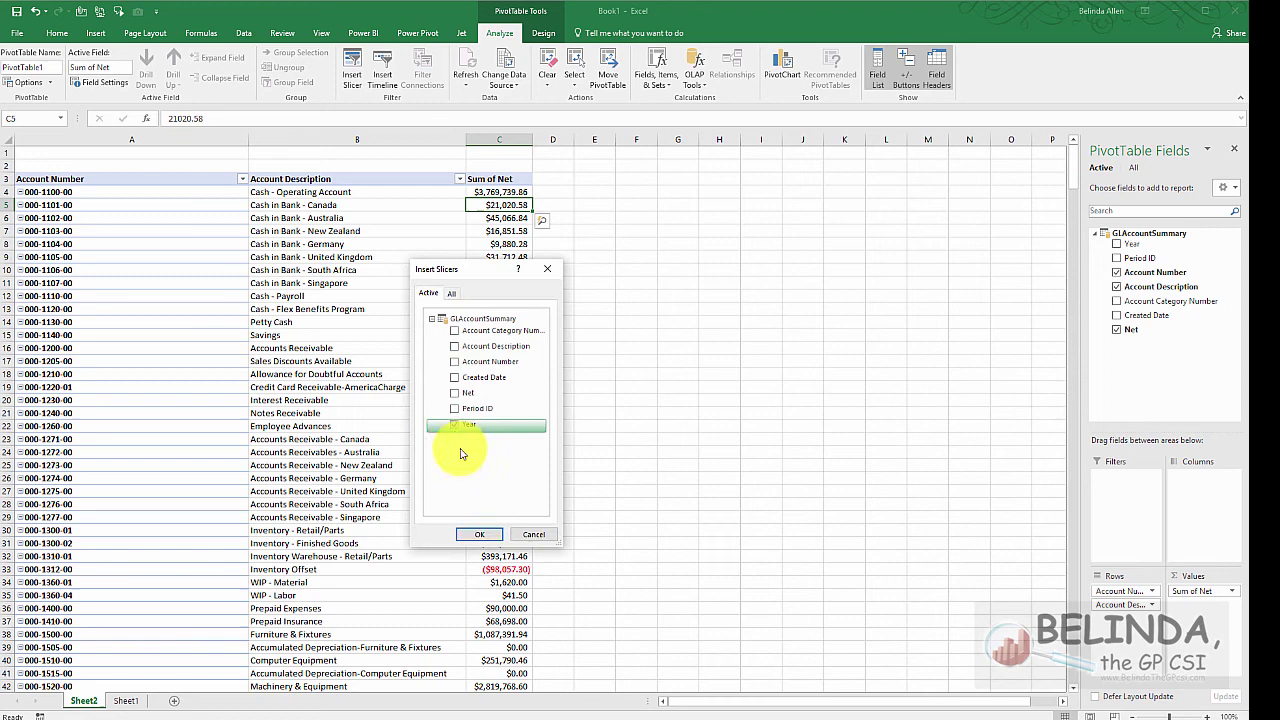
click(479, 534)
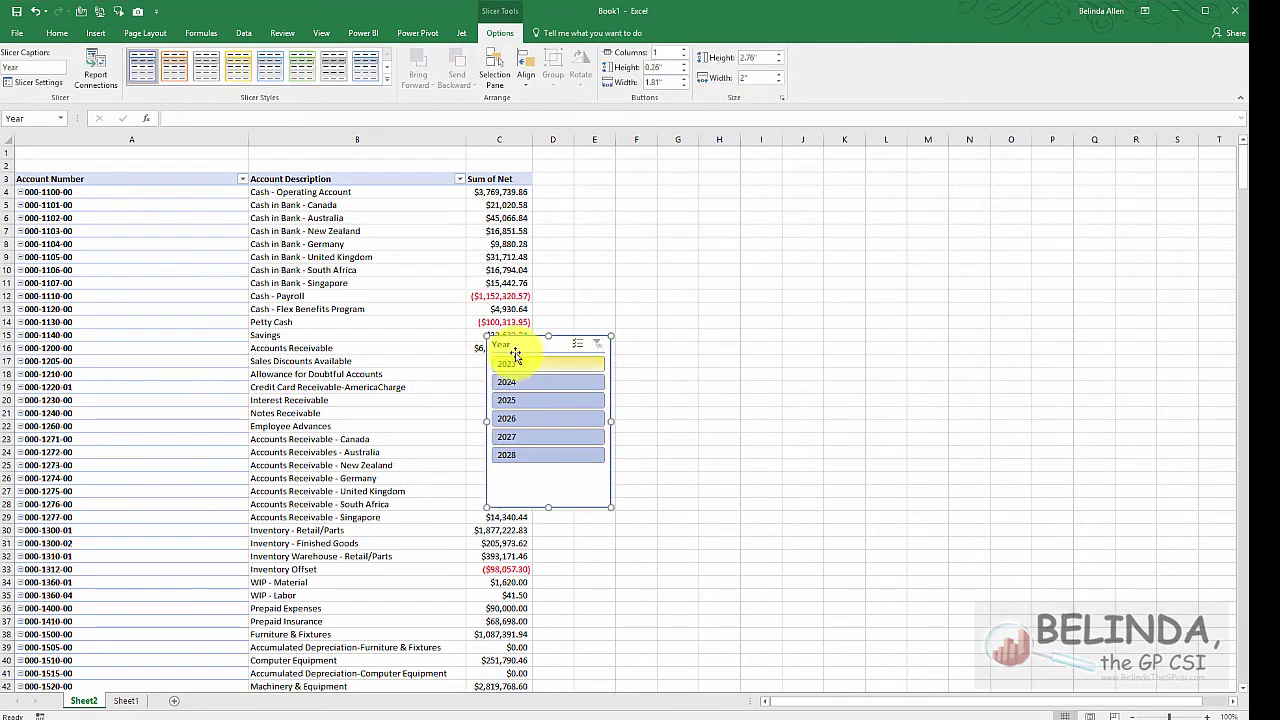
drag(516, 352, 647, 209)
click(722, 427)
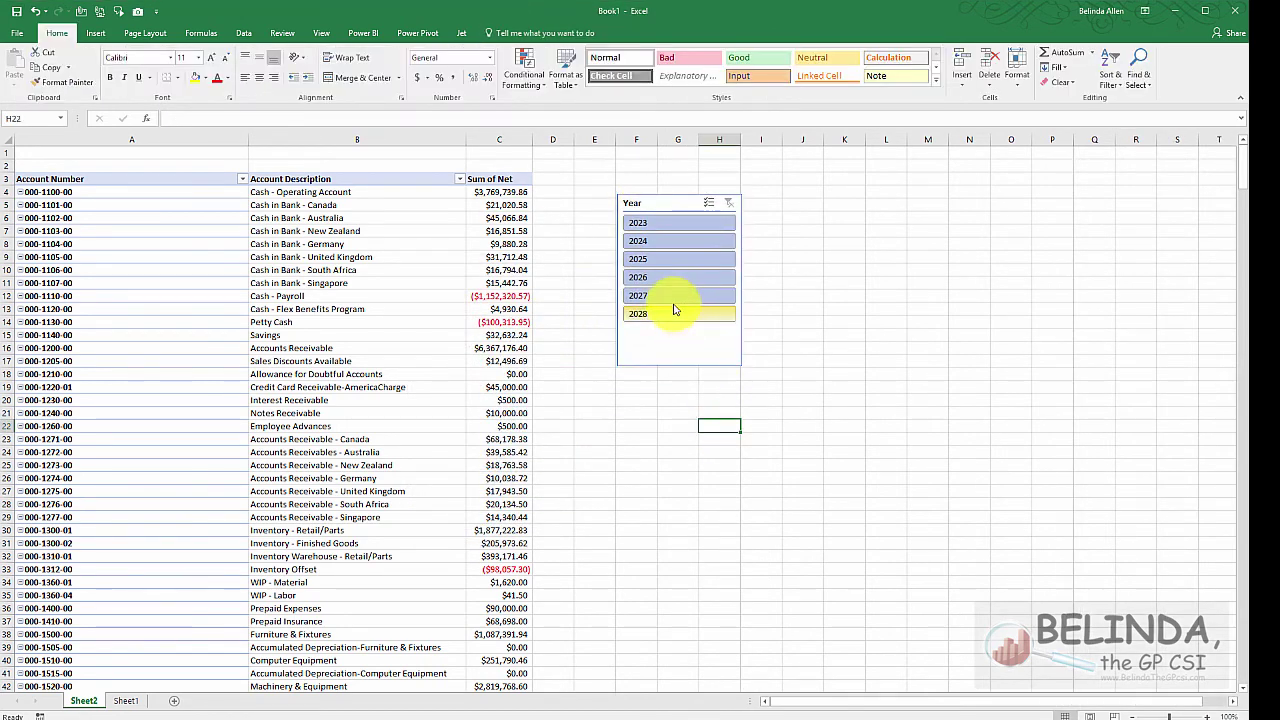
click(670, 295)
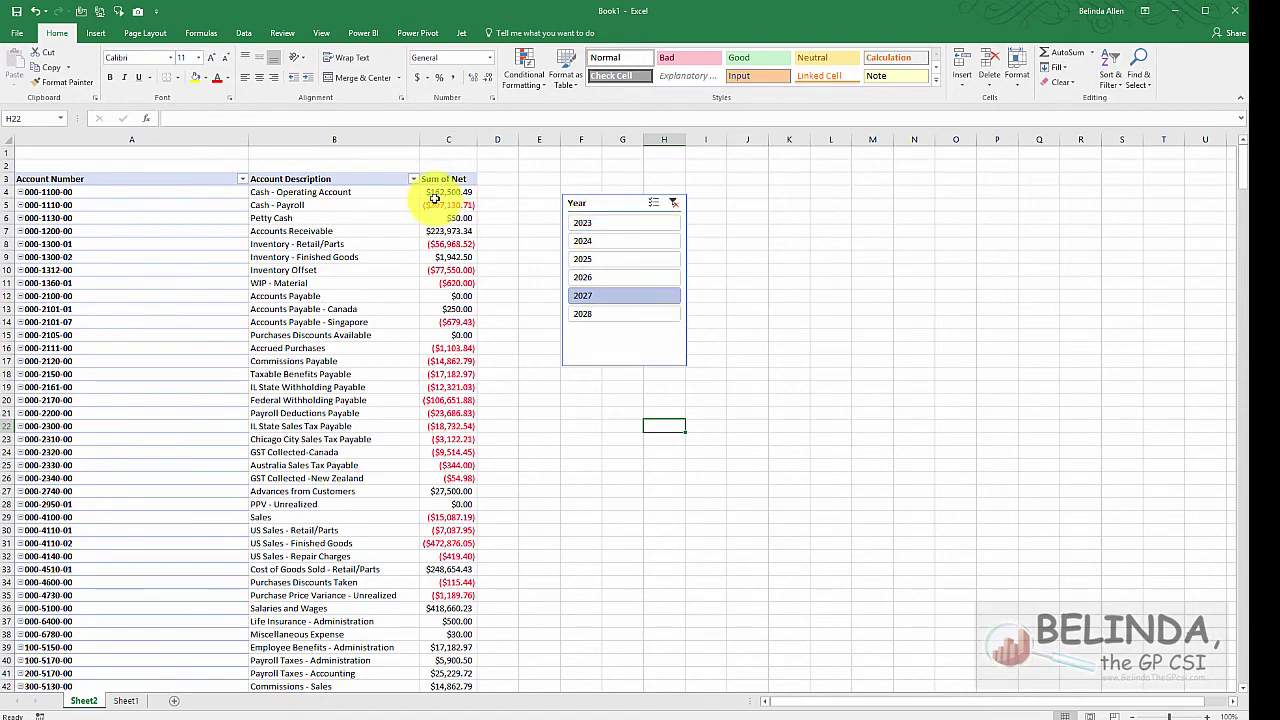
key(alt+a)
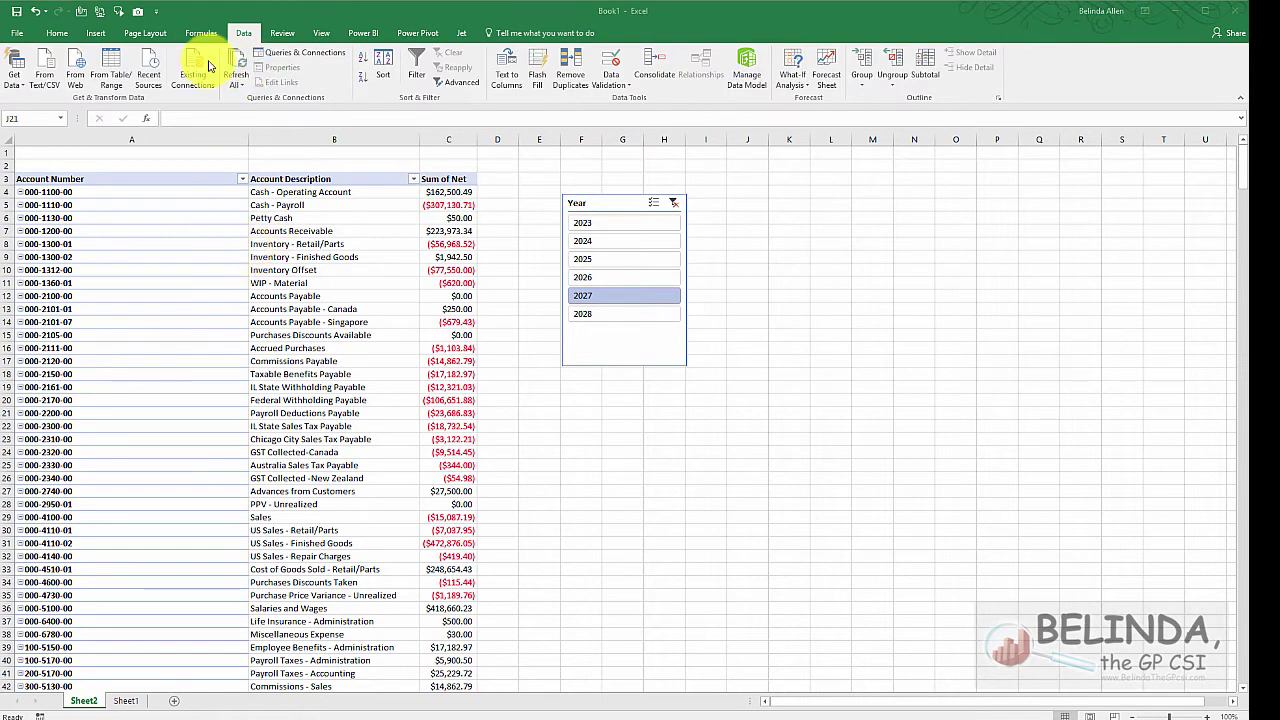
Enable 'Refresh data when opening the file' in the GLAccountSummary query properties.
click(300, 52)
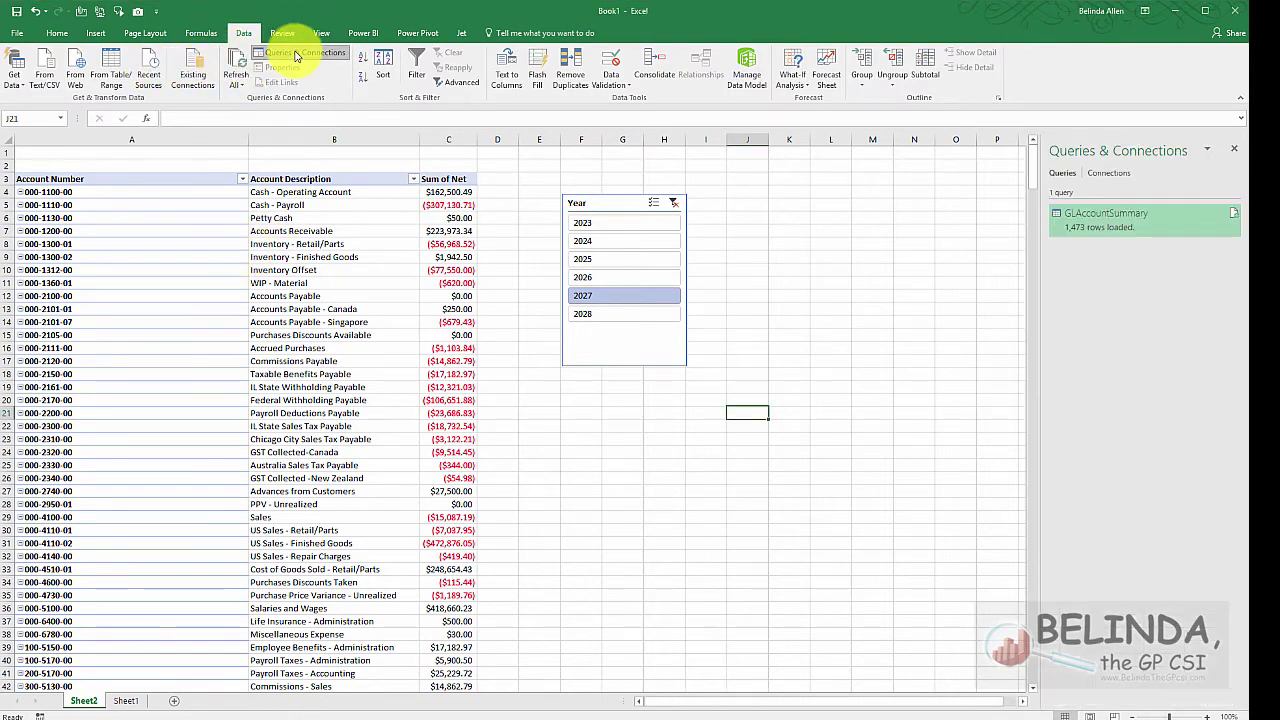
right_click(1112, 219)
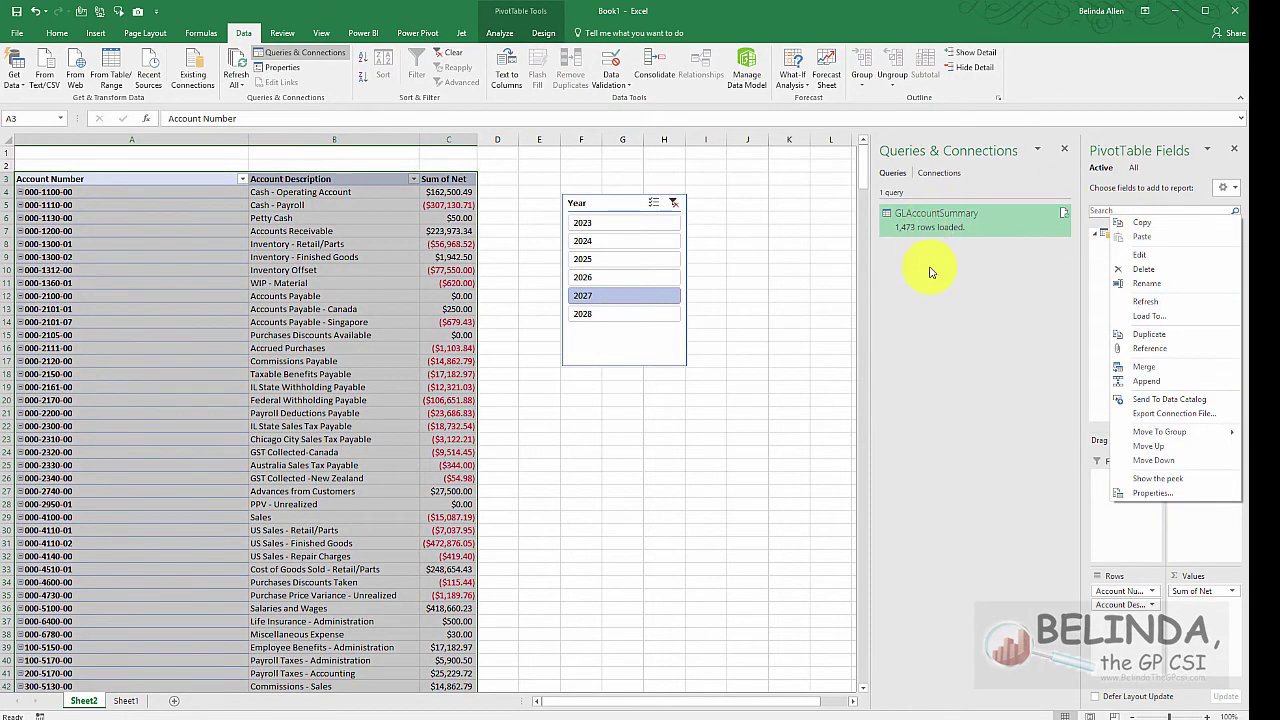
click(948, 212)
mouse_move(943, 224)
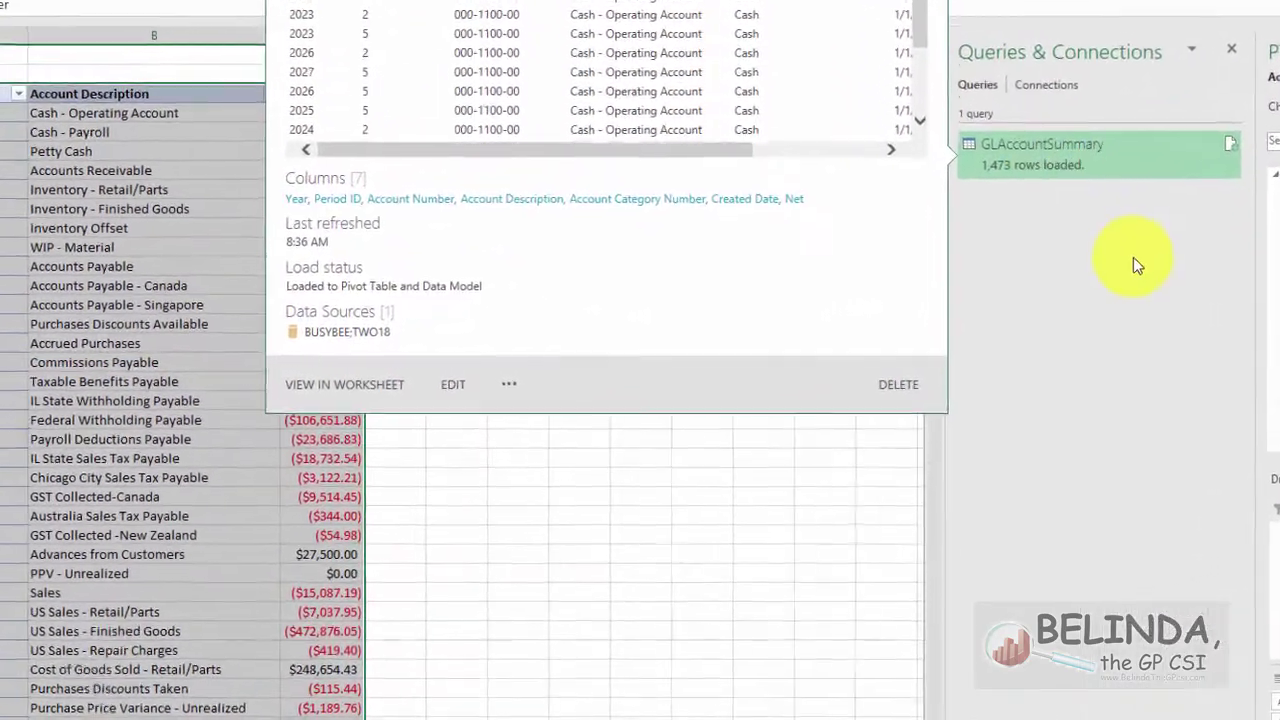
right_click(1077, 151)
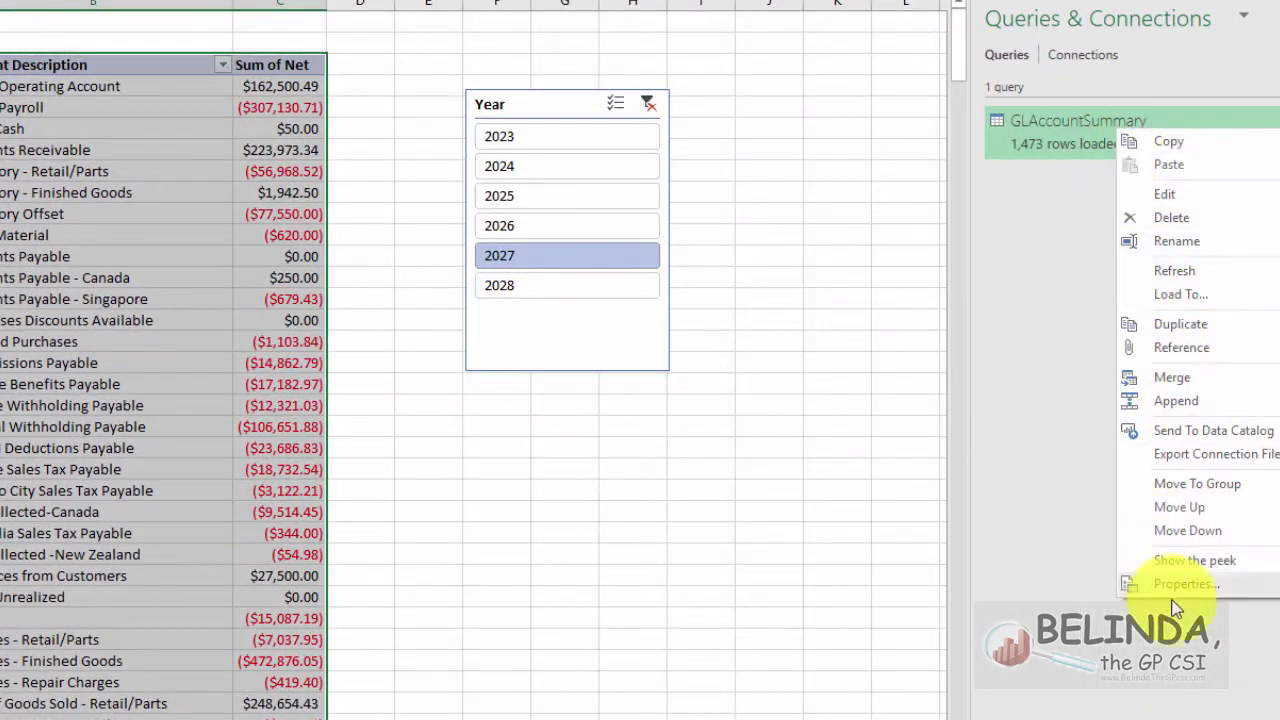
click(1194, 589)
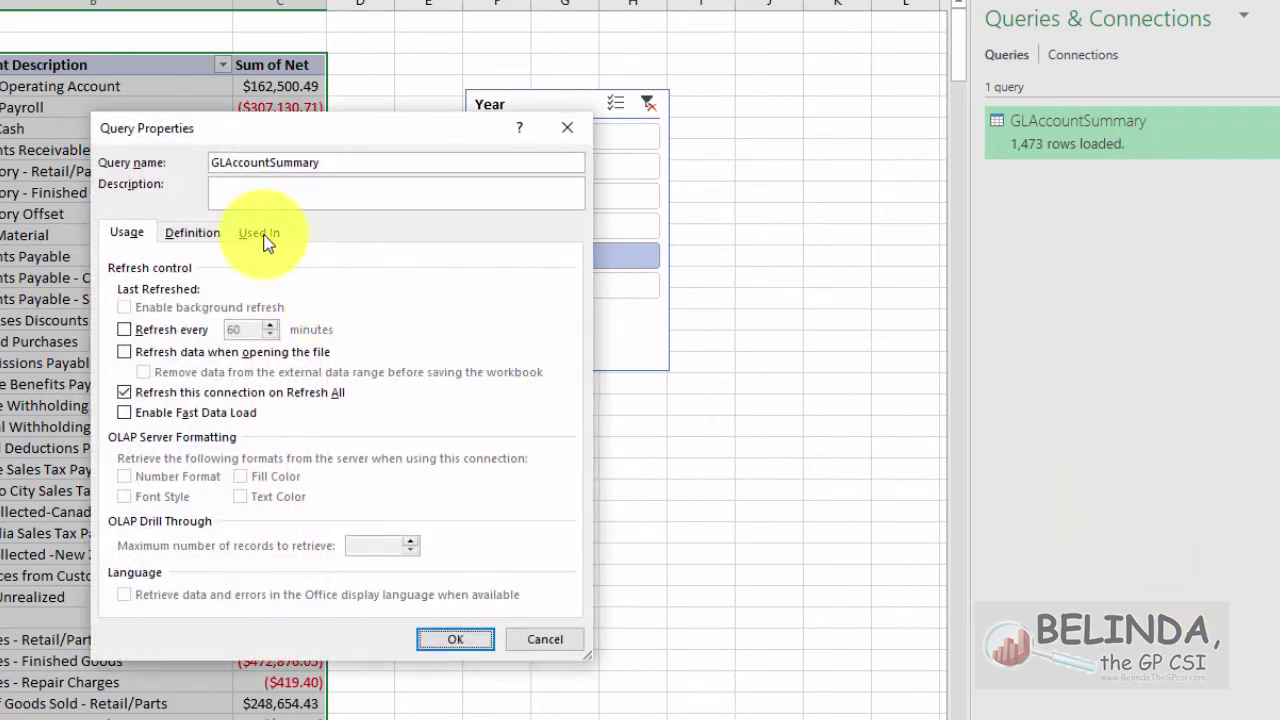
click(124, 352)
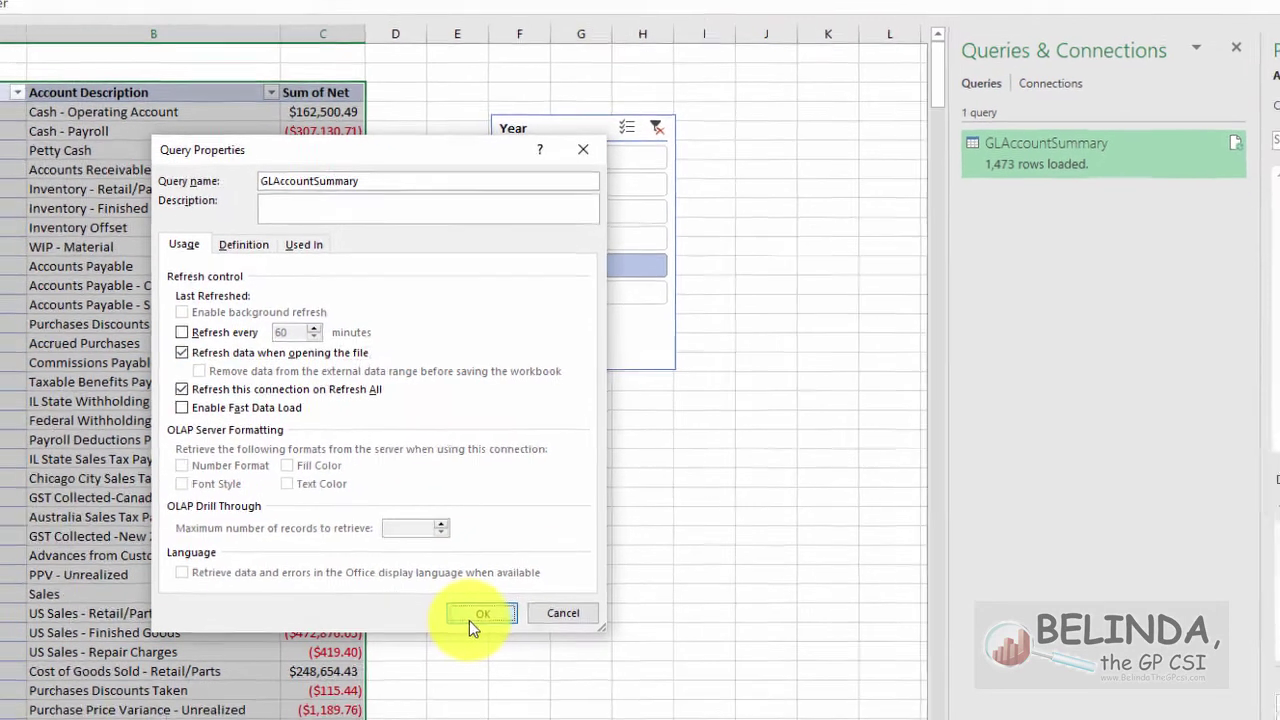
click(445, 640)
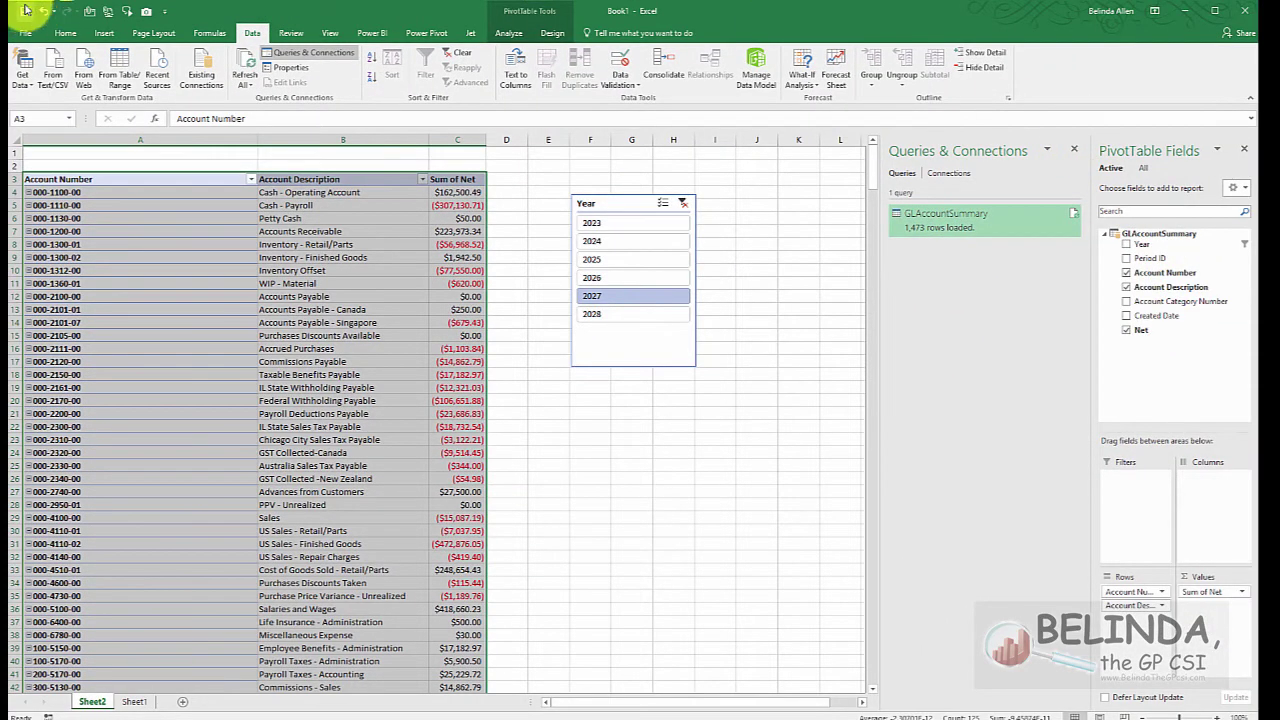
Save the workbook as AccountBLOGsummary.xlsx in the GP Excel Refreshable Reports TWO18 Financial folder.
key(ctrl+s)
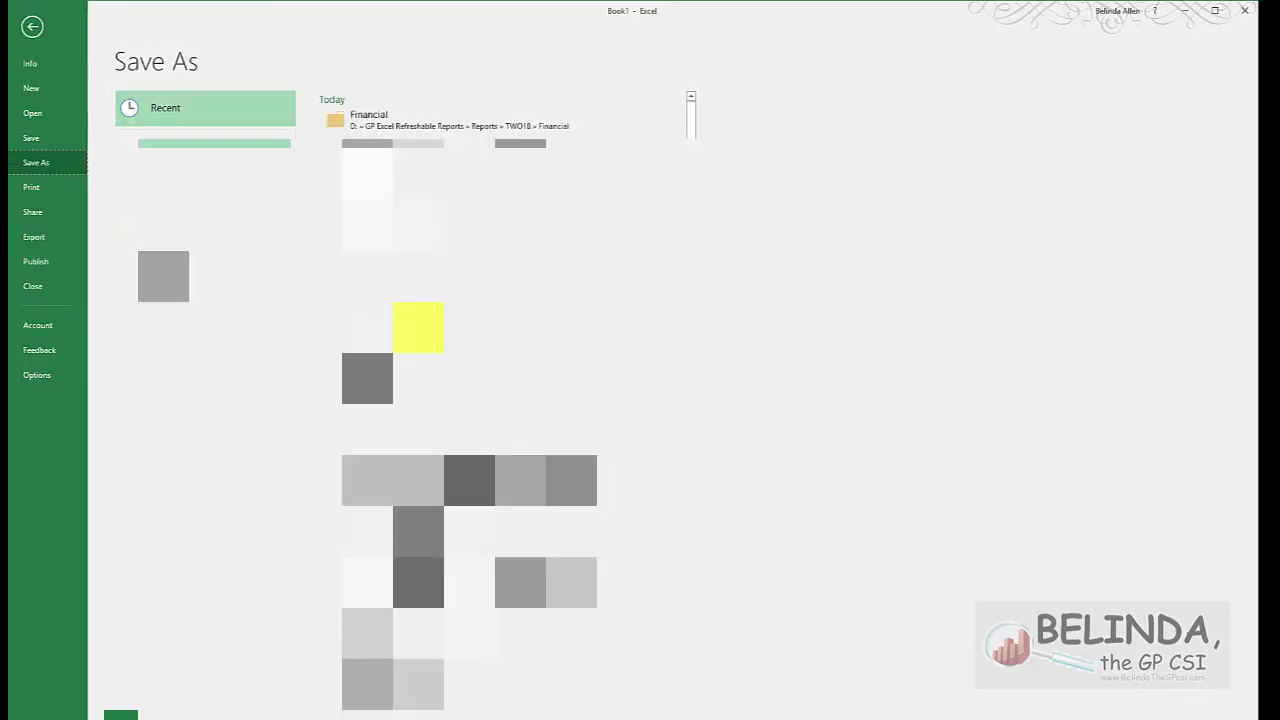
click(441, 113)
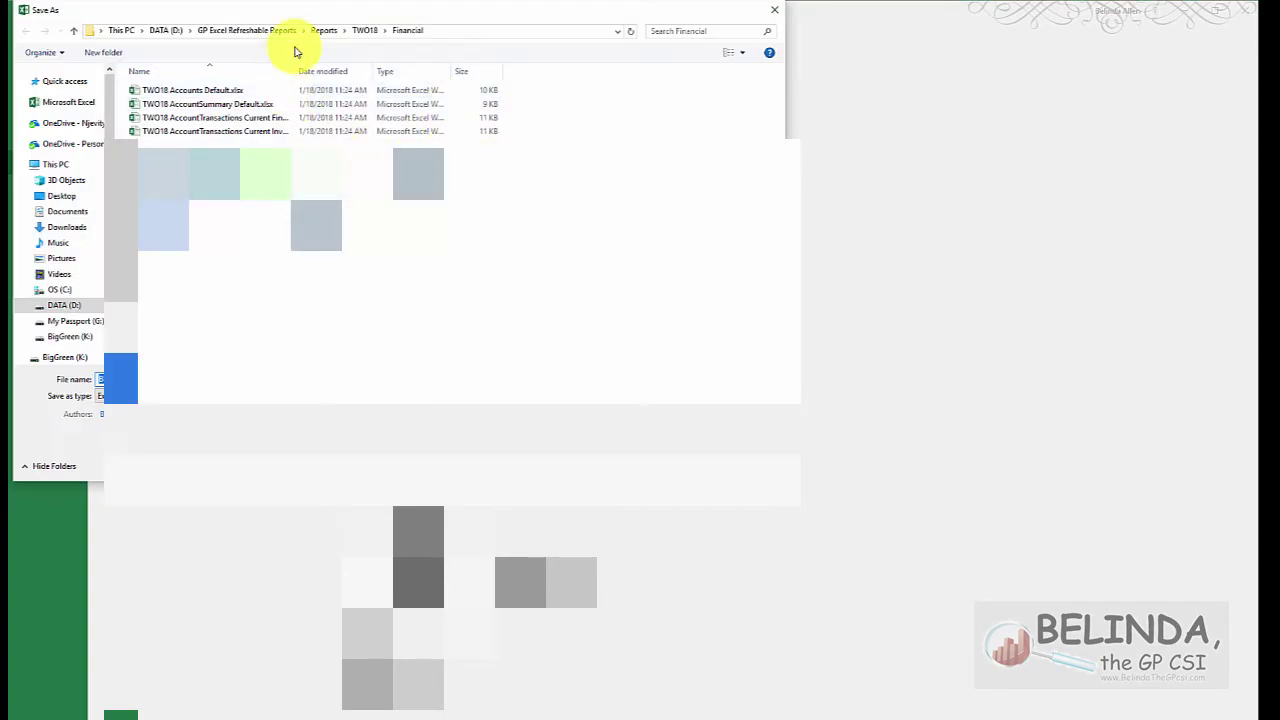
drag(297, 10, 426, 53)
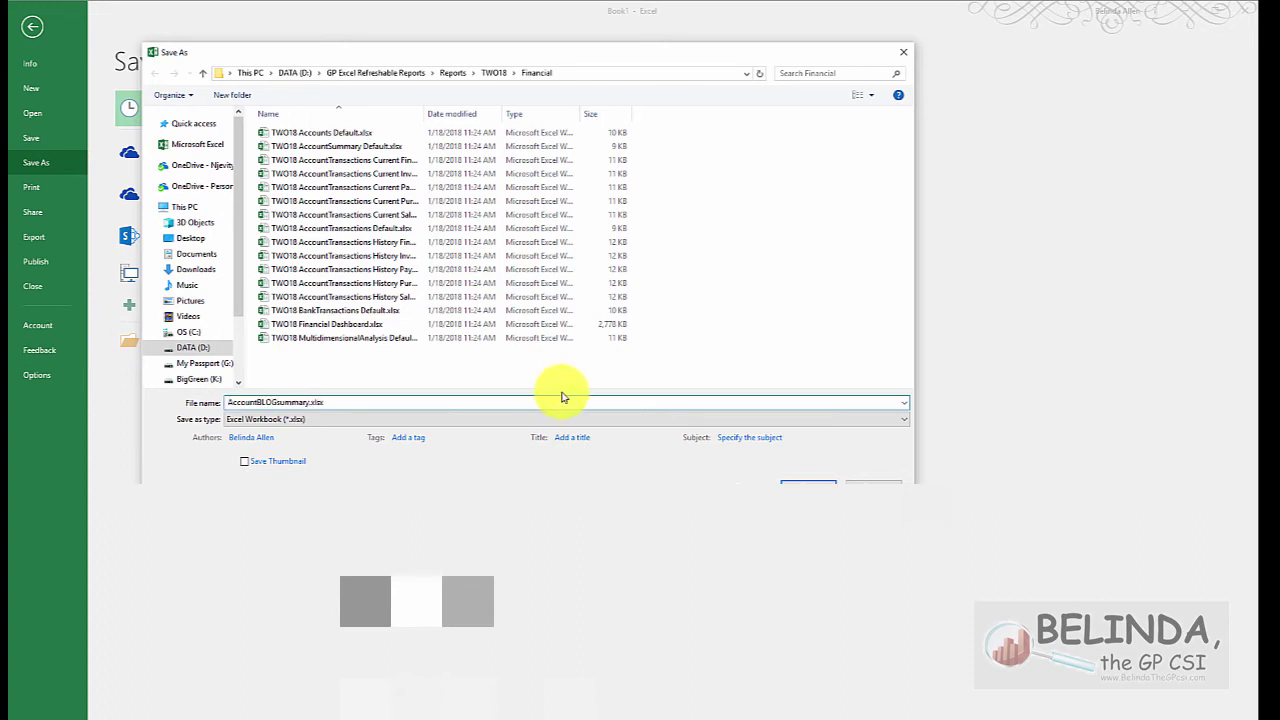
click(808, 487)
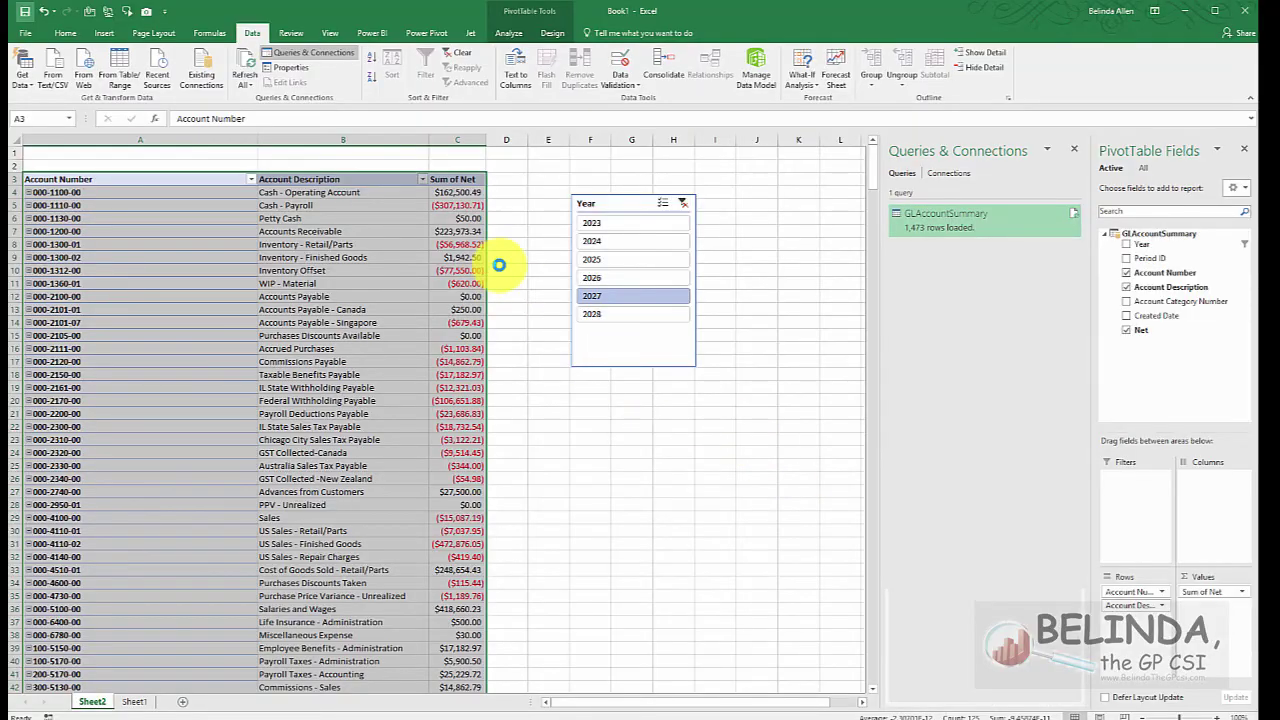
Close the Queries & Connections pane and fill the Cash - Operating Account row yellow.
click(1076, 150)
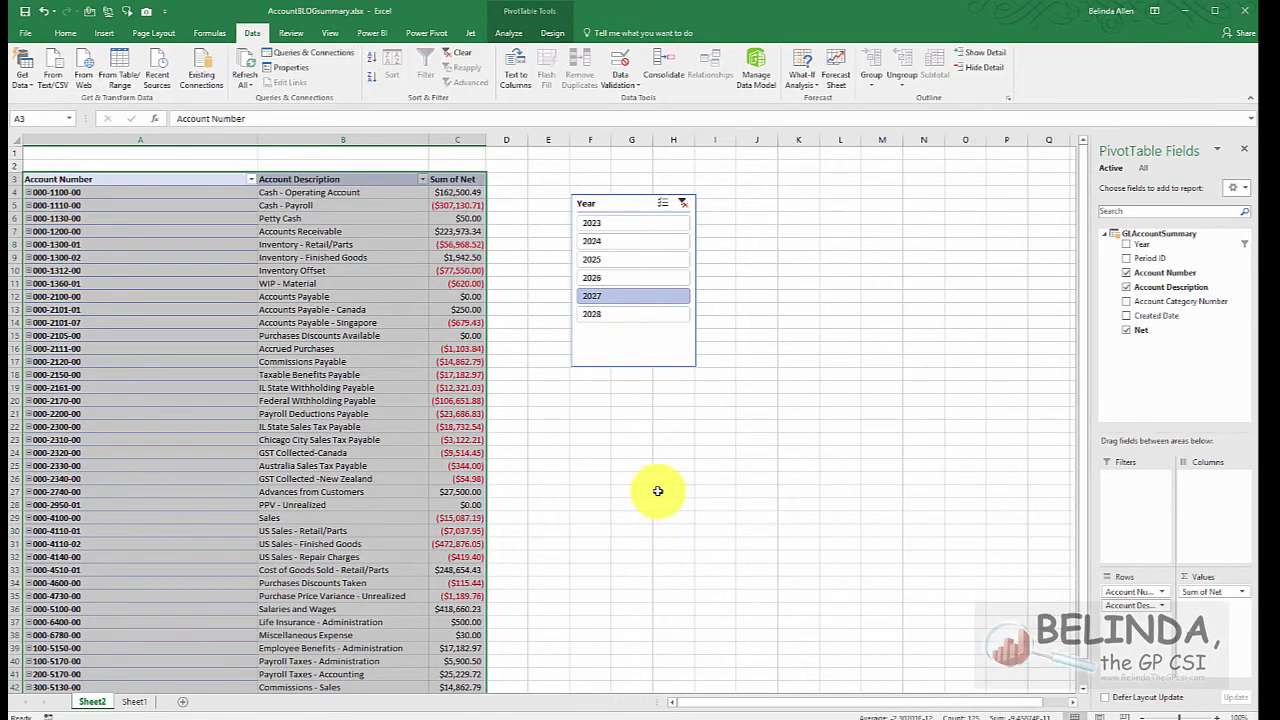
drag(428, 374, 177, 191)
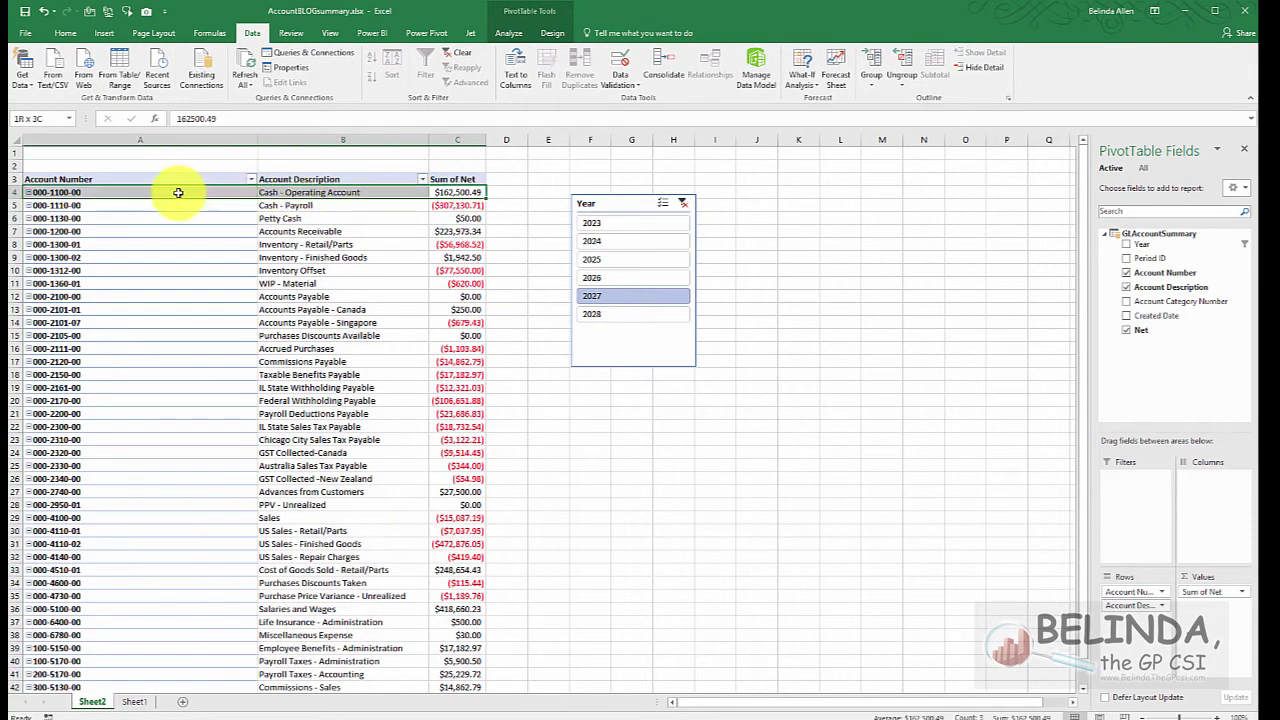
click(65, 33)
click(199, 81)
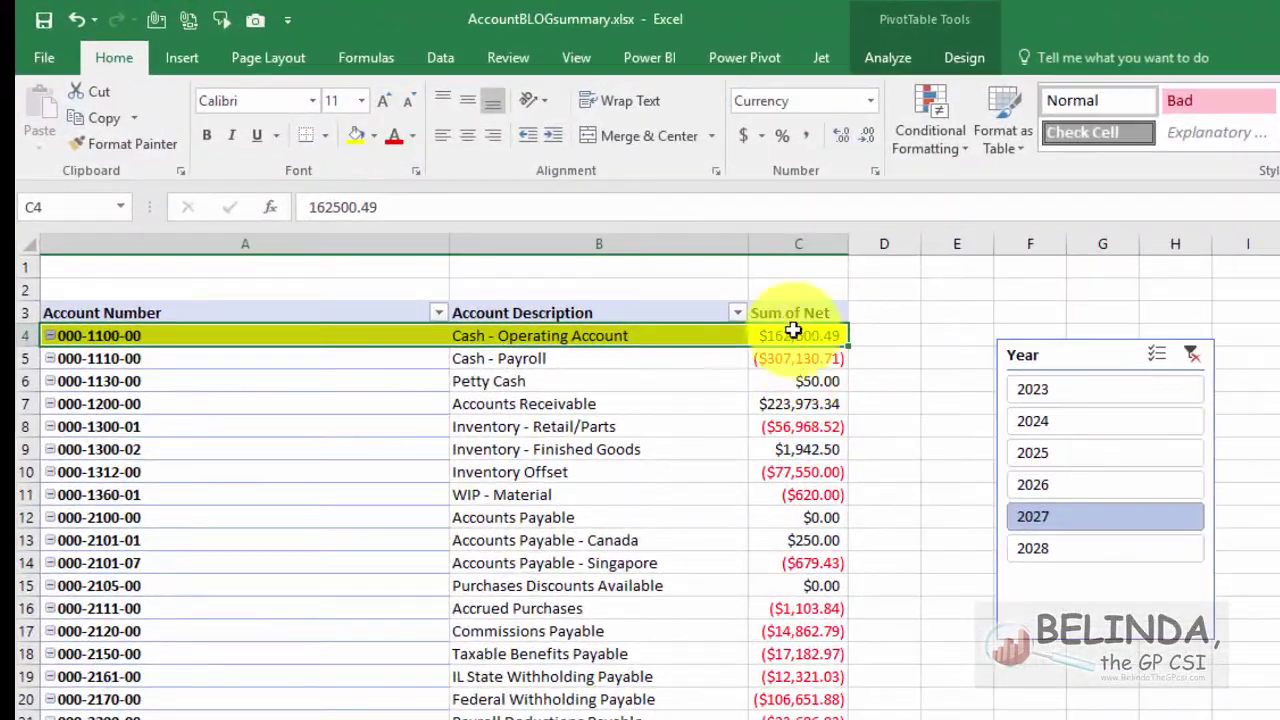
Enter 162500.49 in C2 with Accounting number format and yellow fill.
click(762, 278)
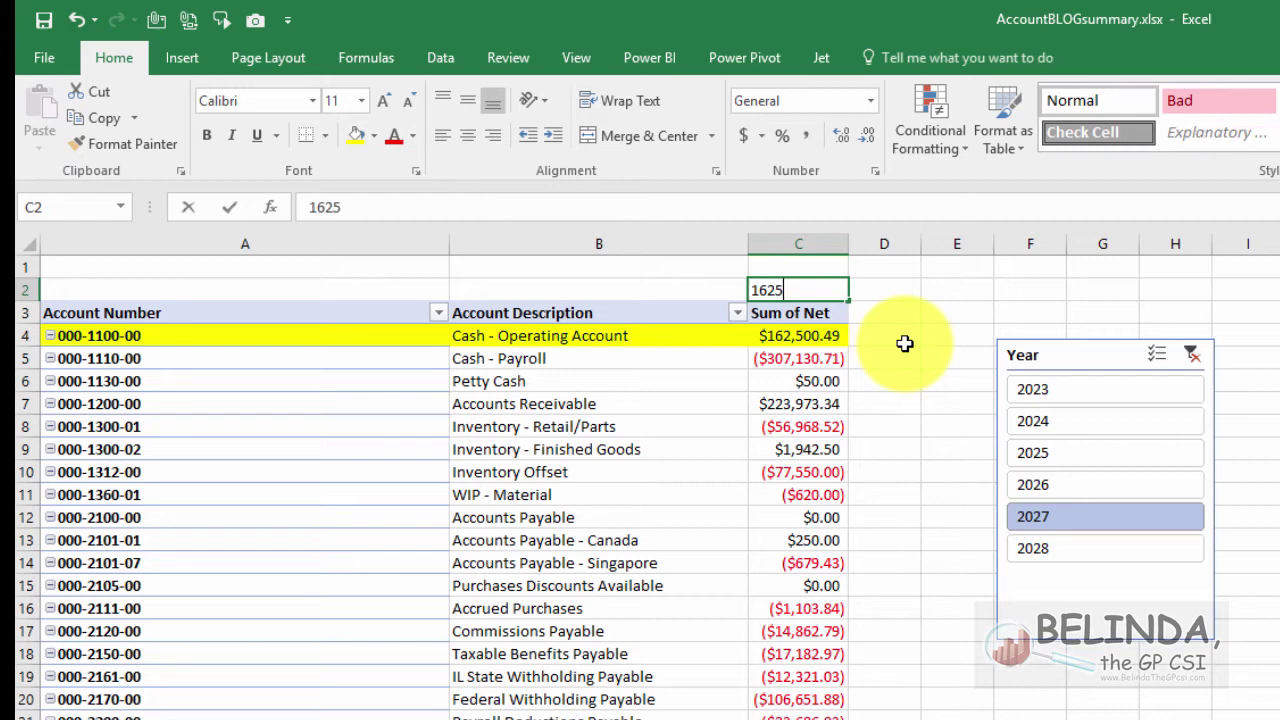
key(Return)
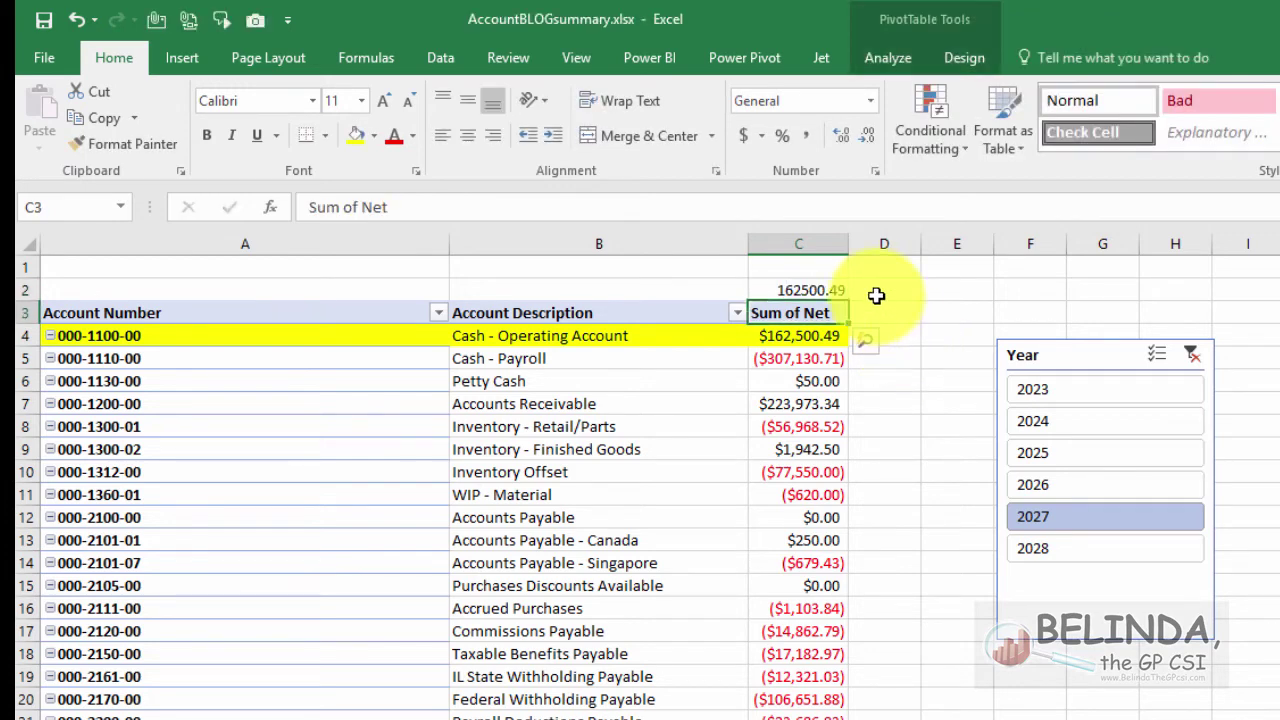
click(808, 289)
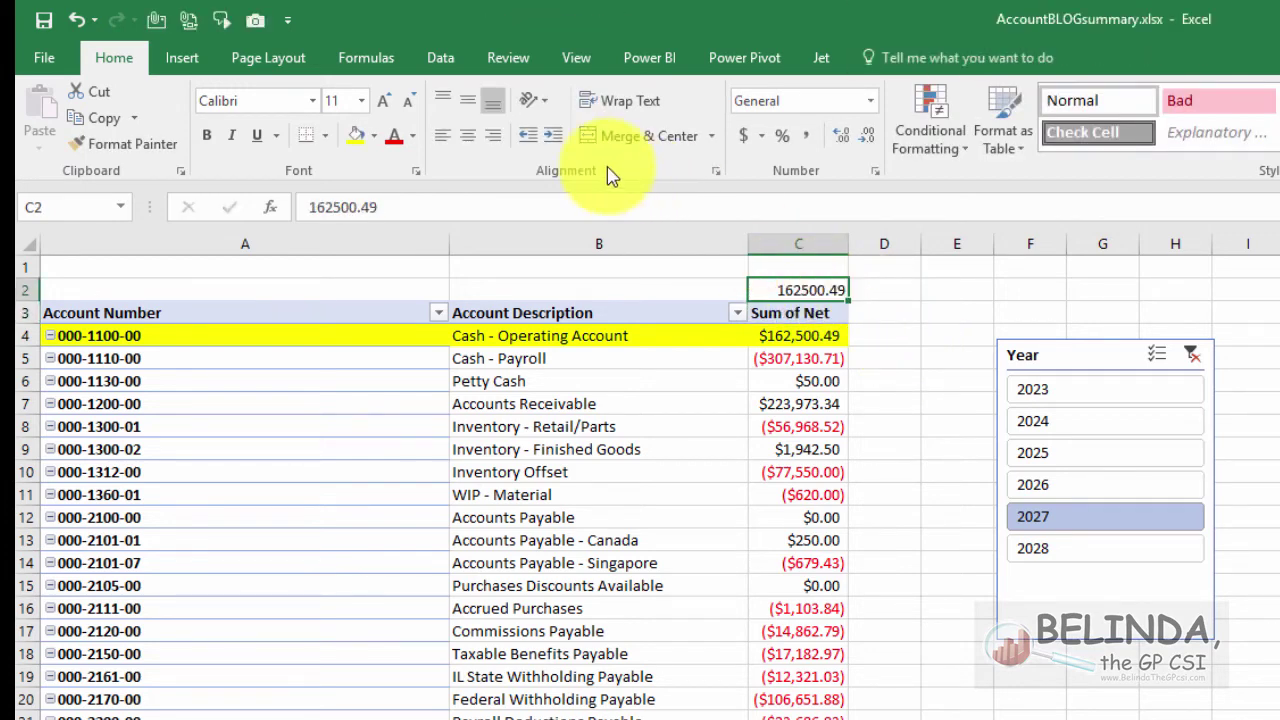
click(745, 136)
click(366, 142)
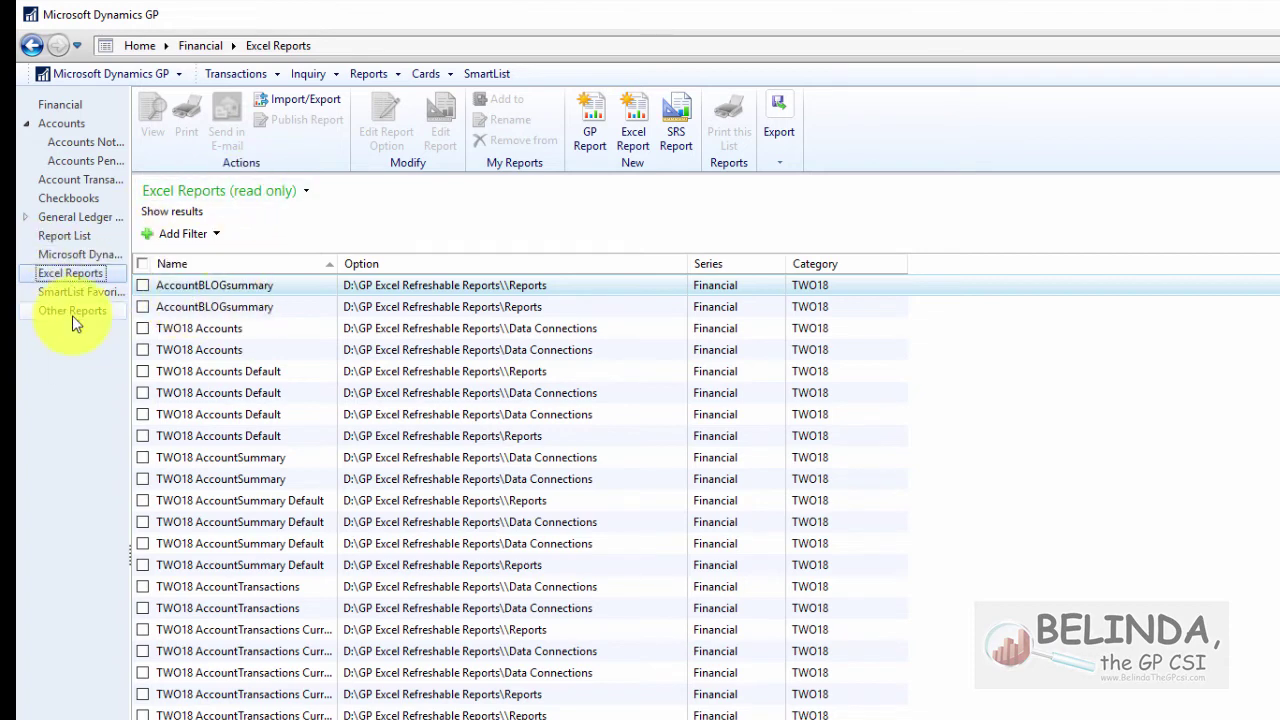
Start a general journal entry with reference 'Girl Scout Cookies'.
click(243, 78)
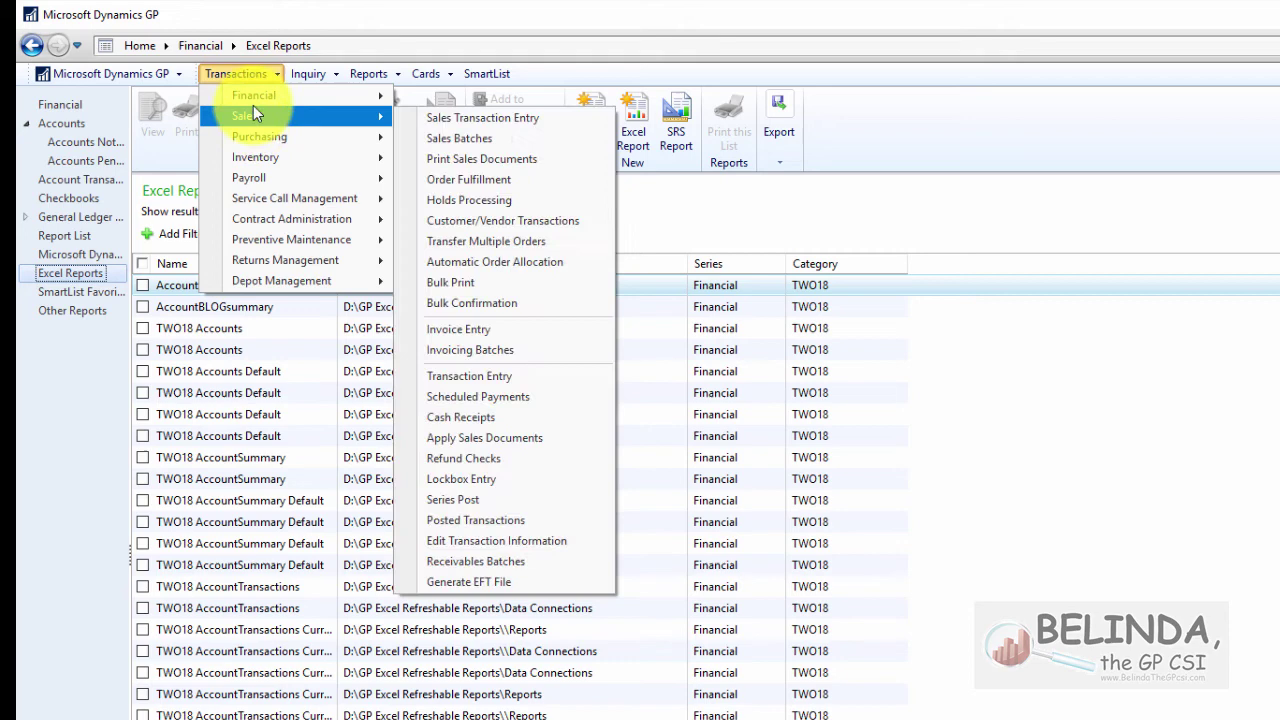
mouse_move(253, 105)
click(455, 100)
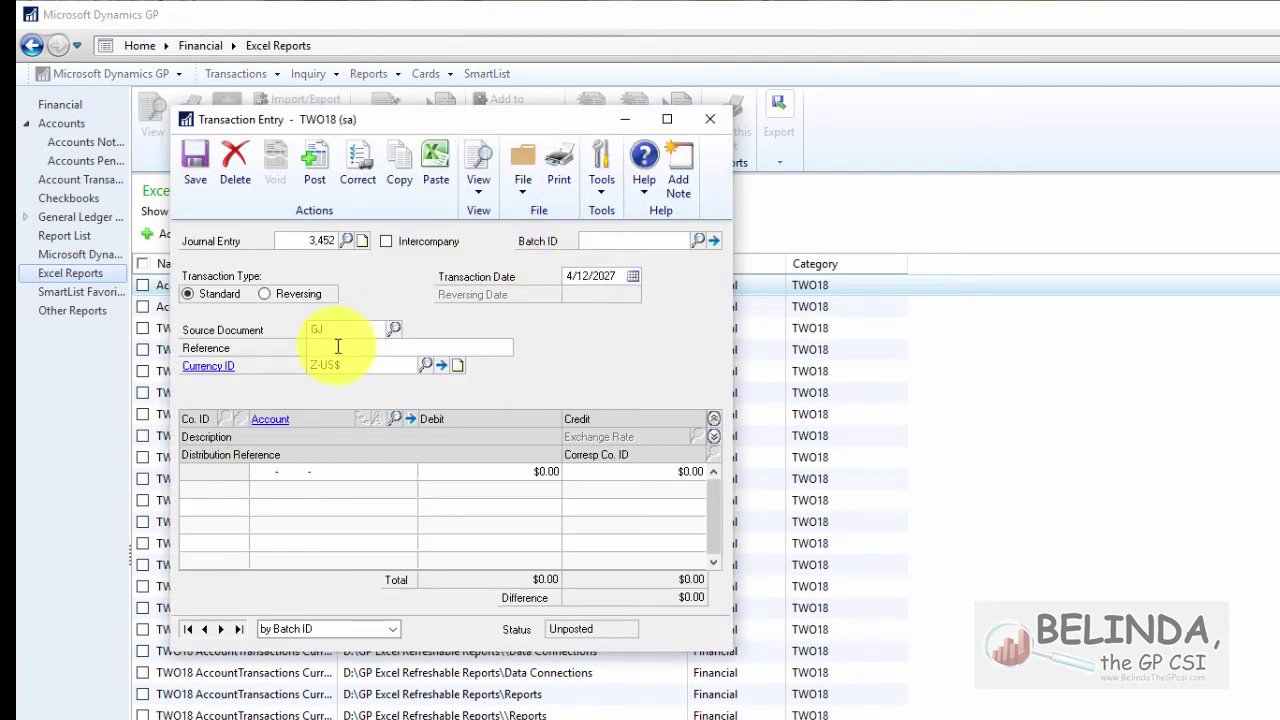
text(Girl Scout Cookies)
key(Tab)
key(Tab)
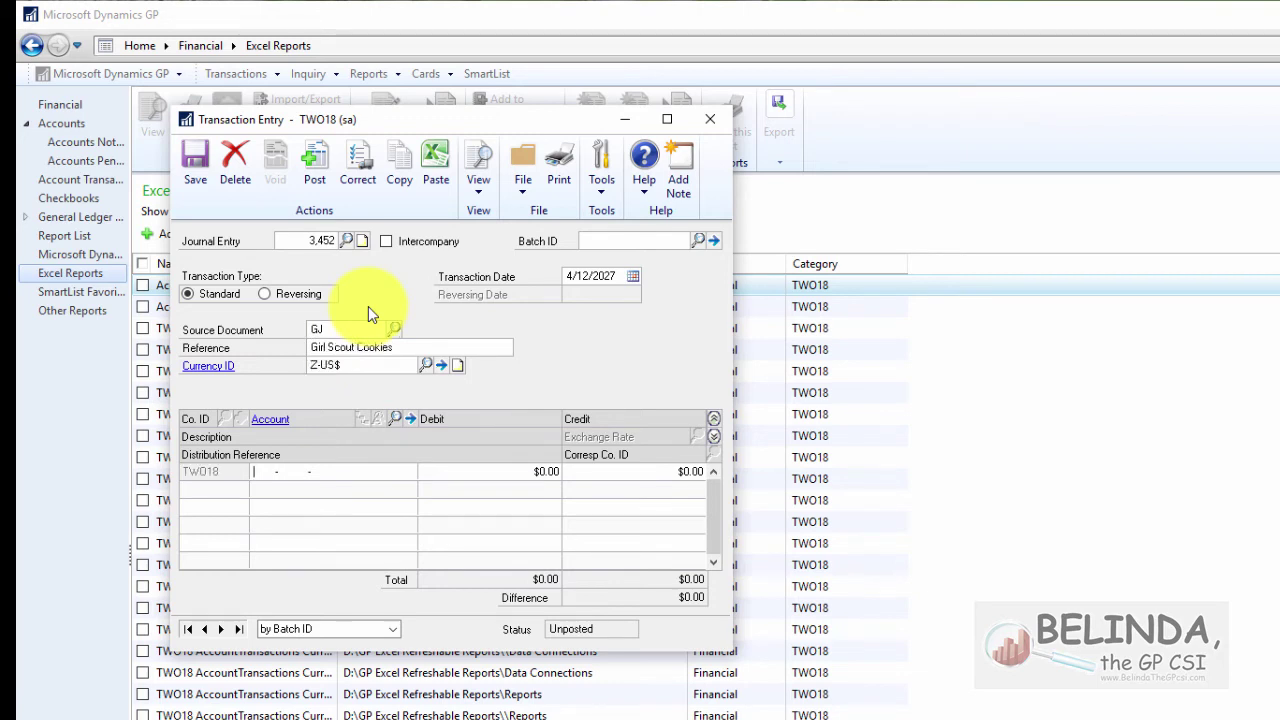
Debit Miscellaneous Expense 000-6780-00 $50 and credit Cash - Operating Account 000-1100-00 $50.
click(396, 417)
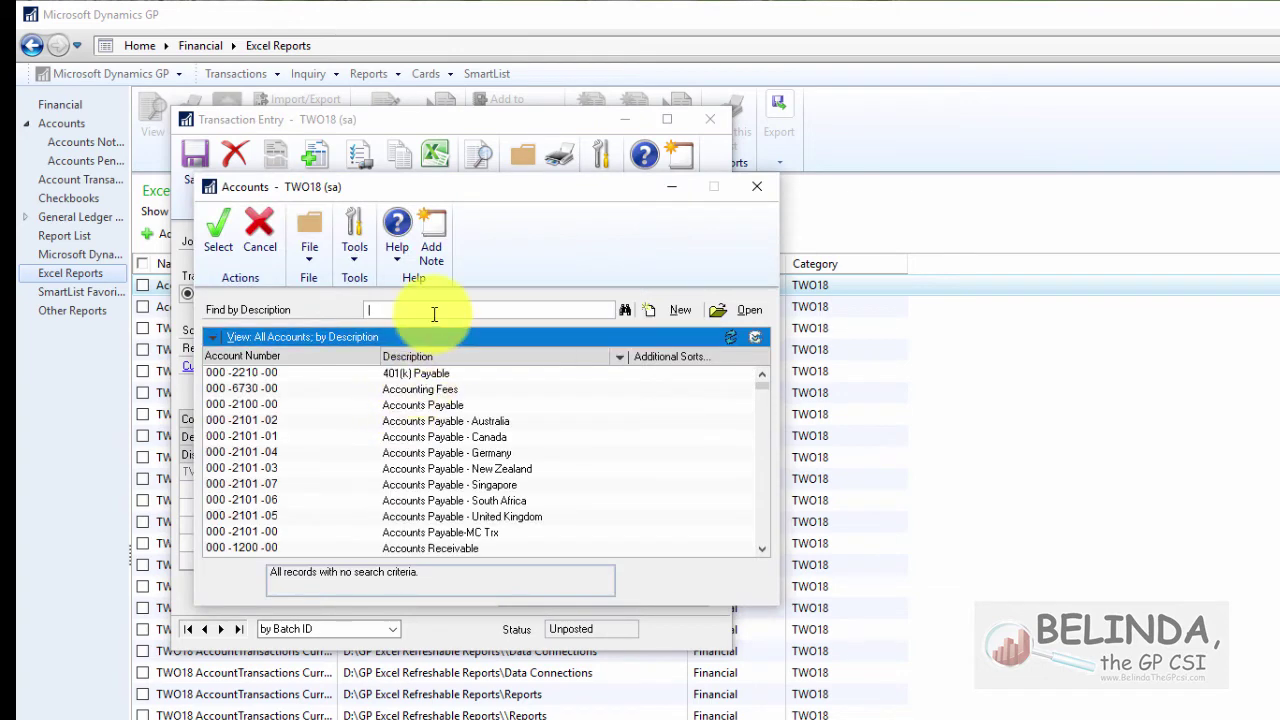
key(Tab)
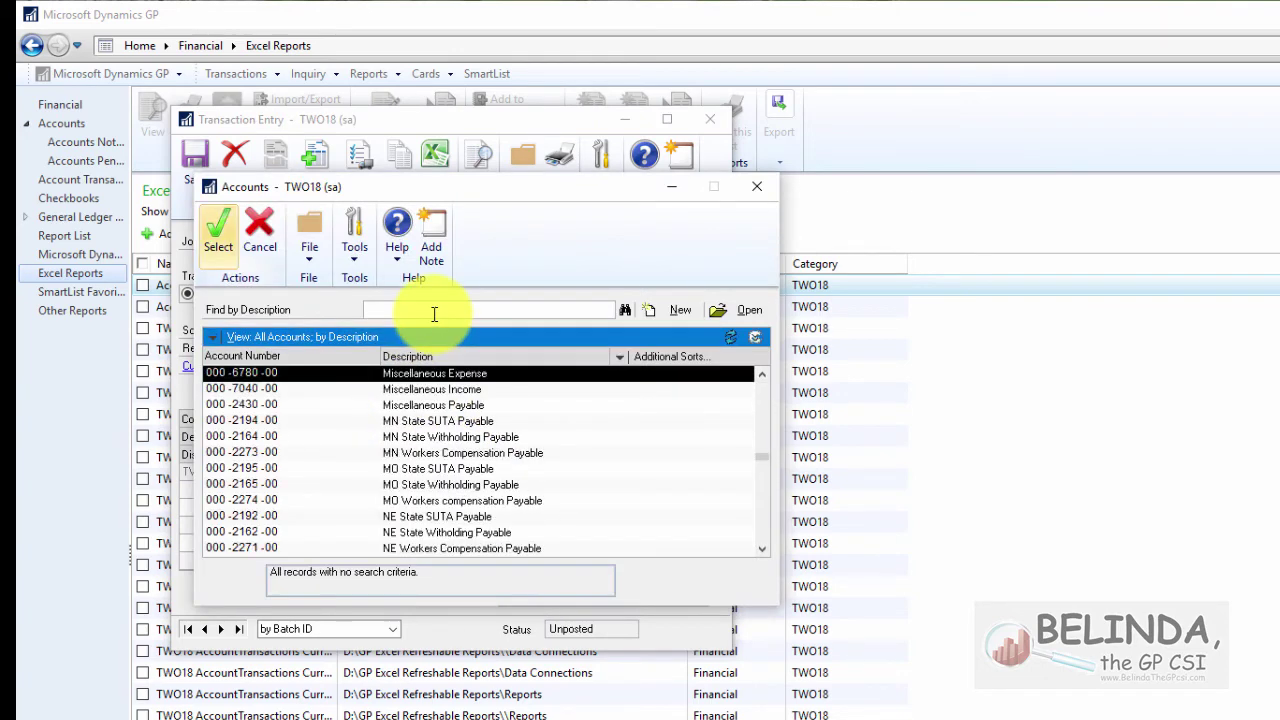
double_click(453, 372)
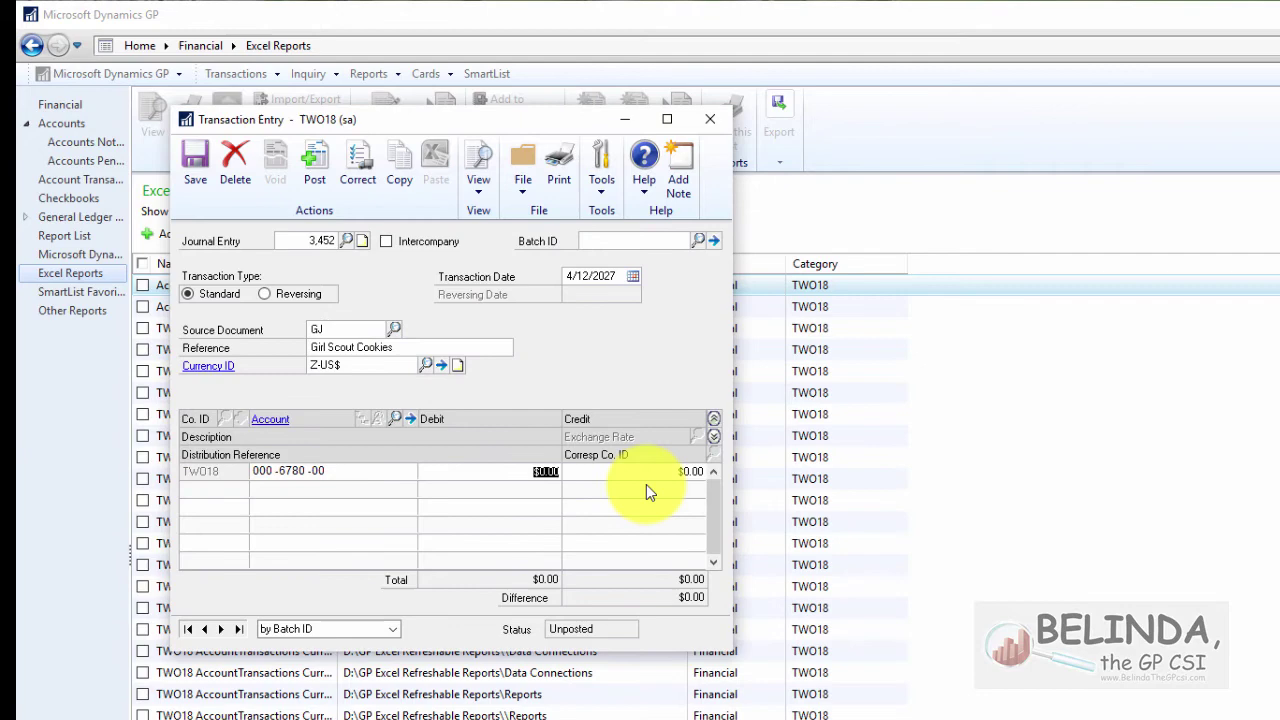
text(50)
key(Tab)
key(Tab)
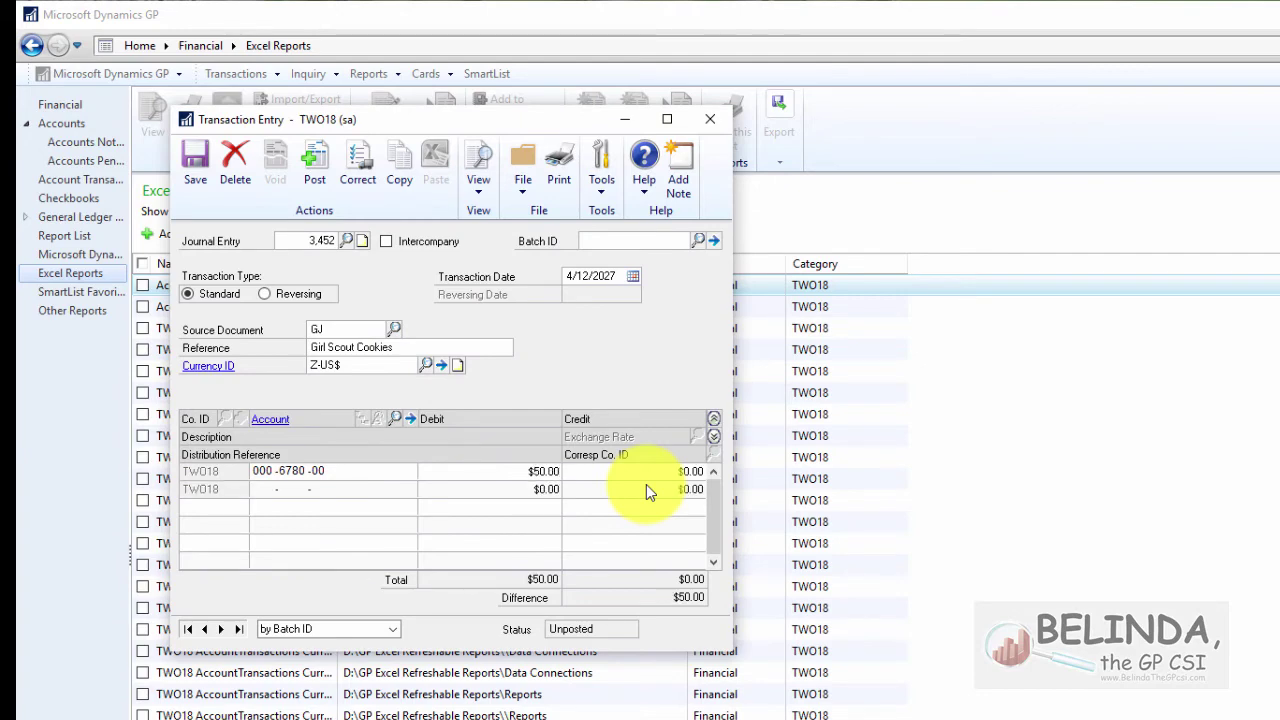
click(393, 415)
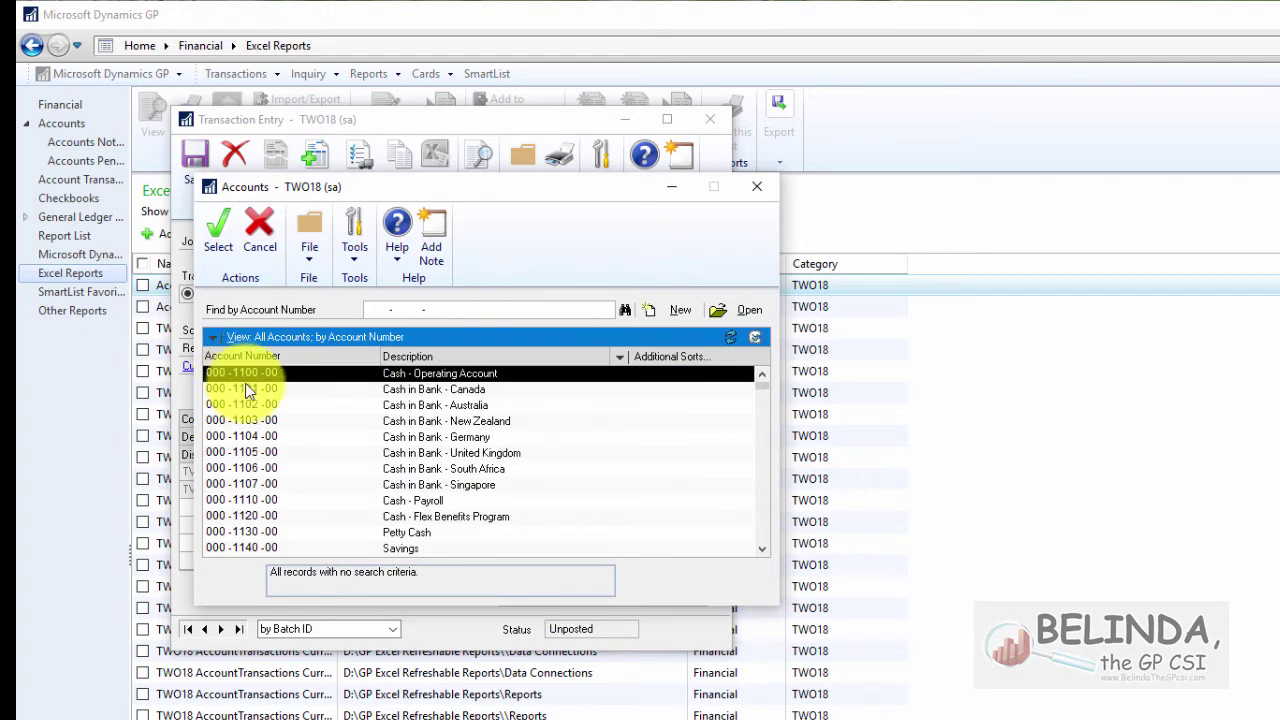
double_click(244, 377)
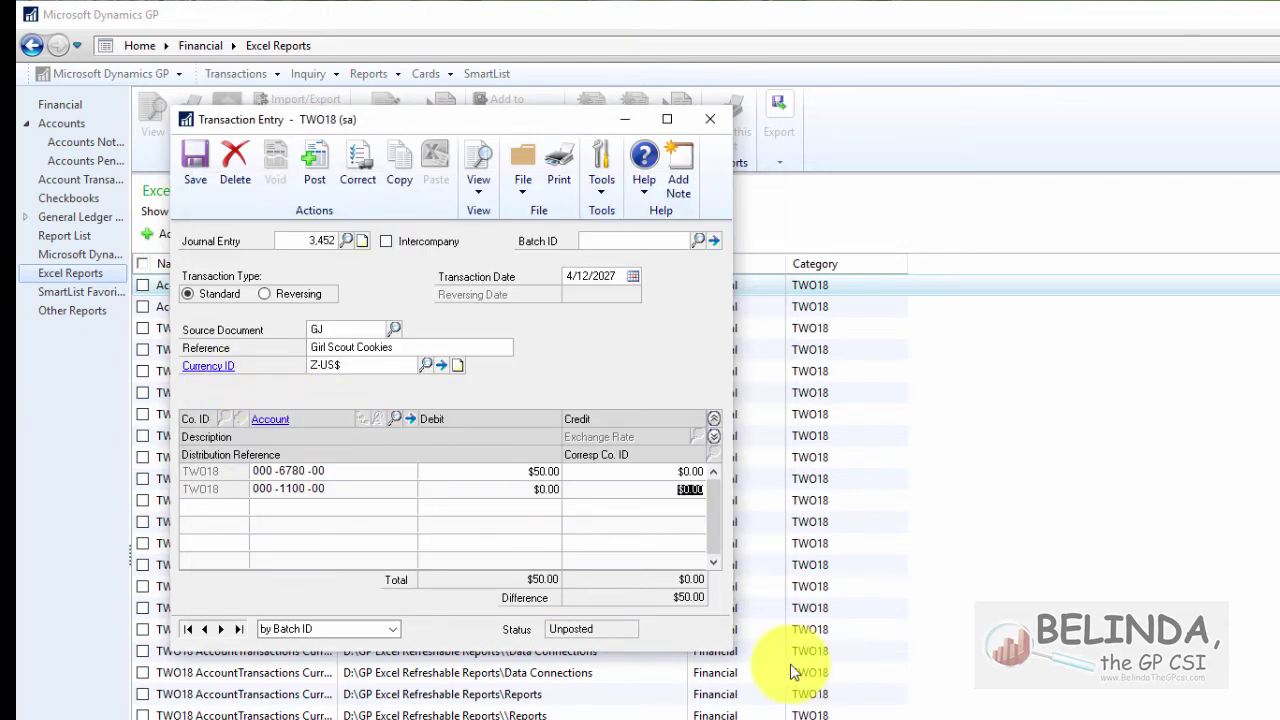
text(50)
key(Tab)
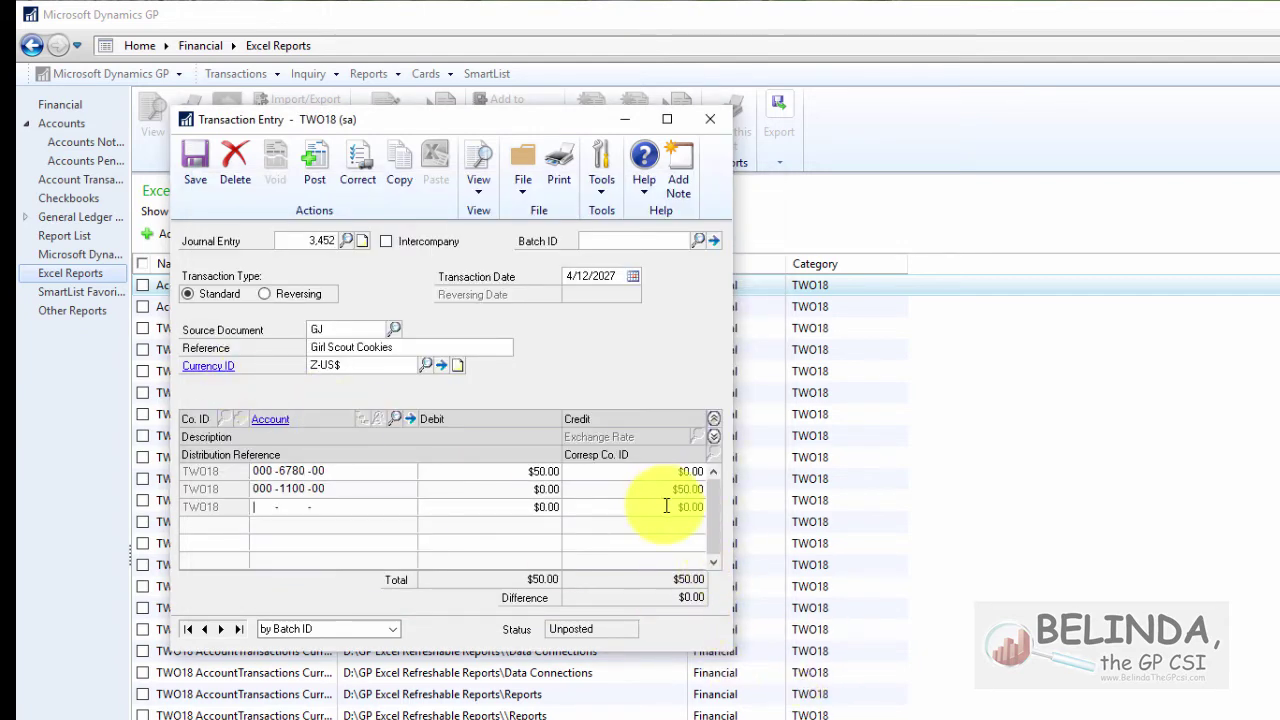
Post the balanced entry without printing the posting journal and close the entry window.
click(198, 168)
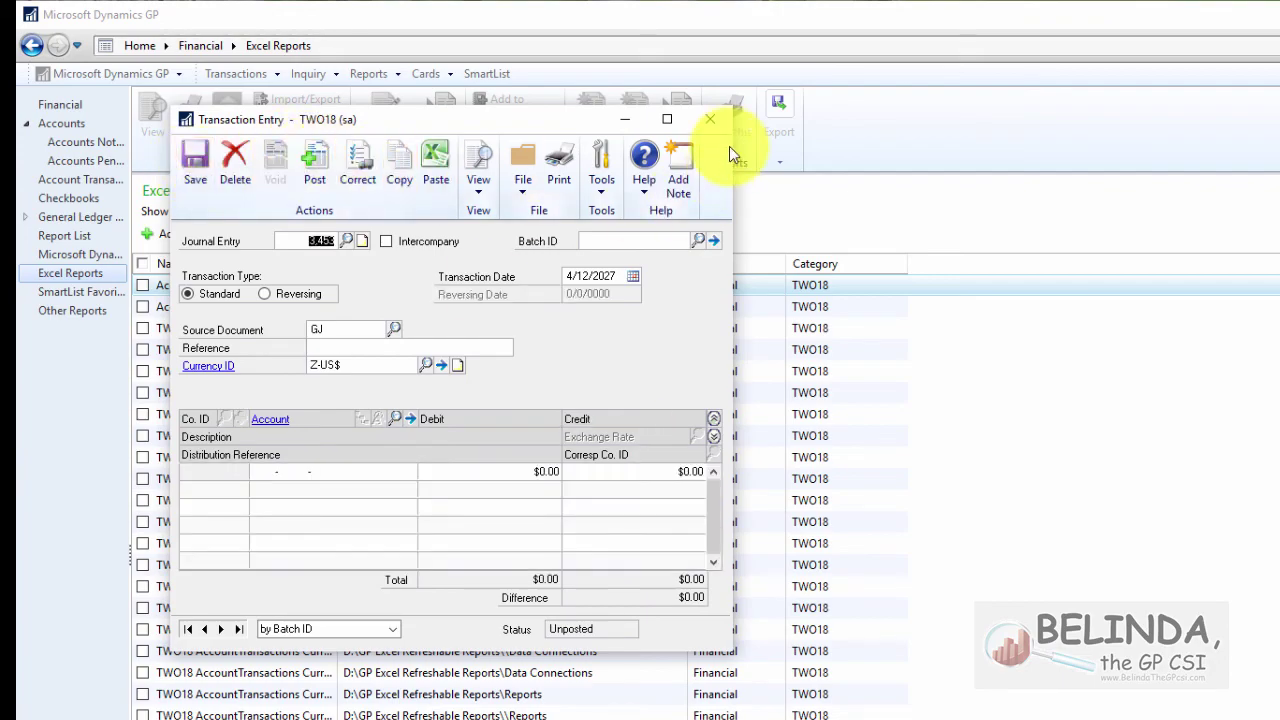
click(710, 119)
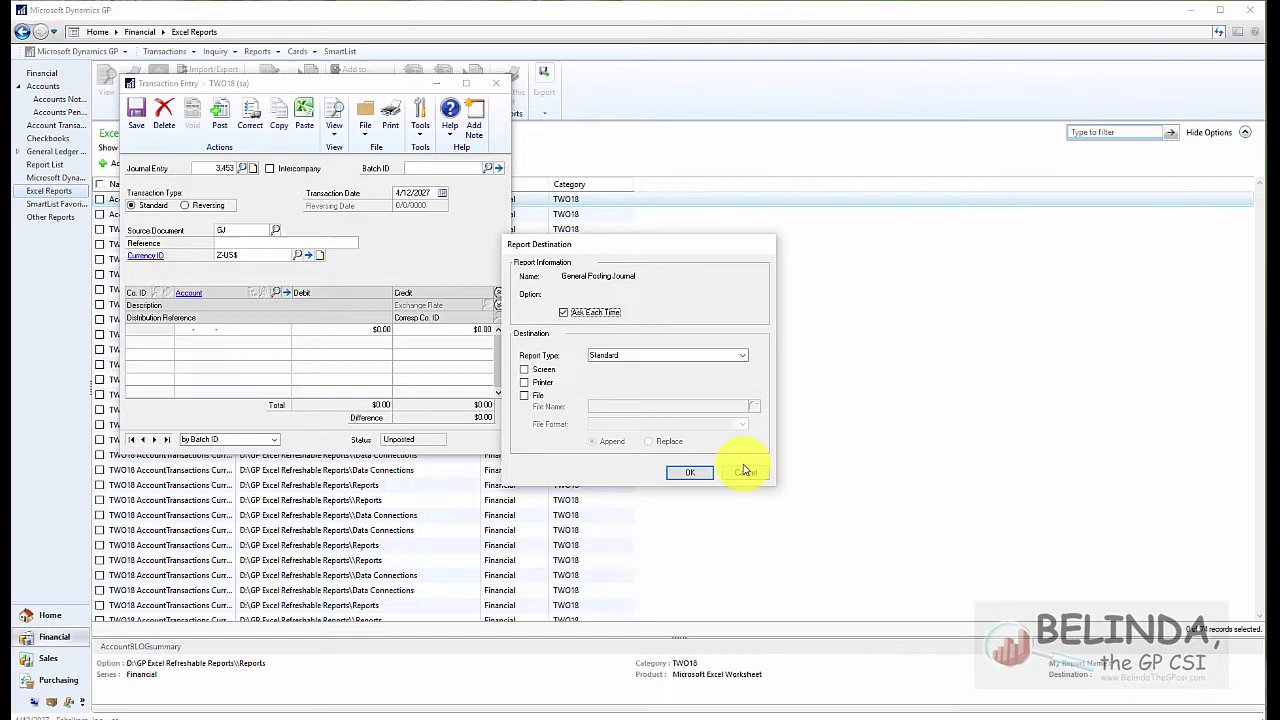
click(745, 473)
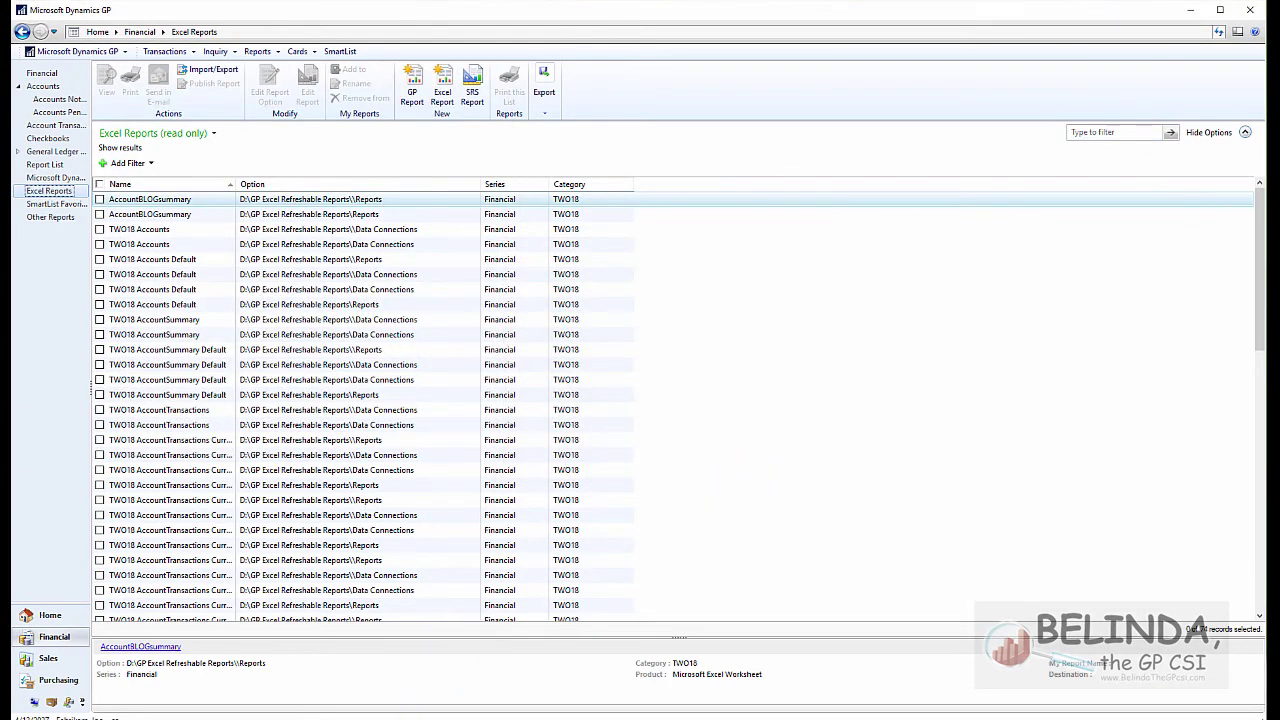
click(145, 216)
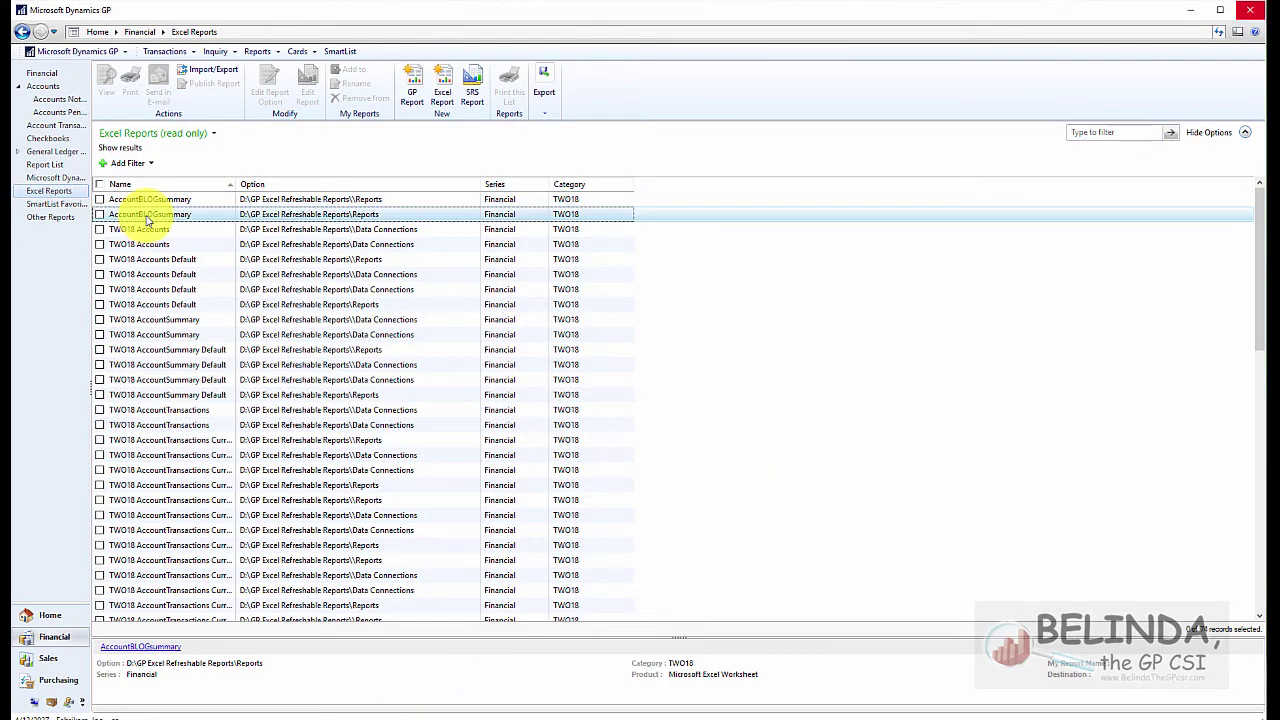
Open AccountBLOGsummary in Excel and confirm Cash - Operating Account now shows $162,450.49.
double_click(147, 216)
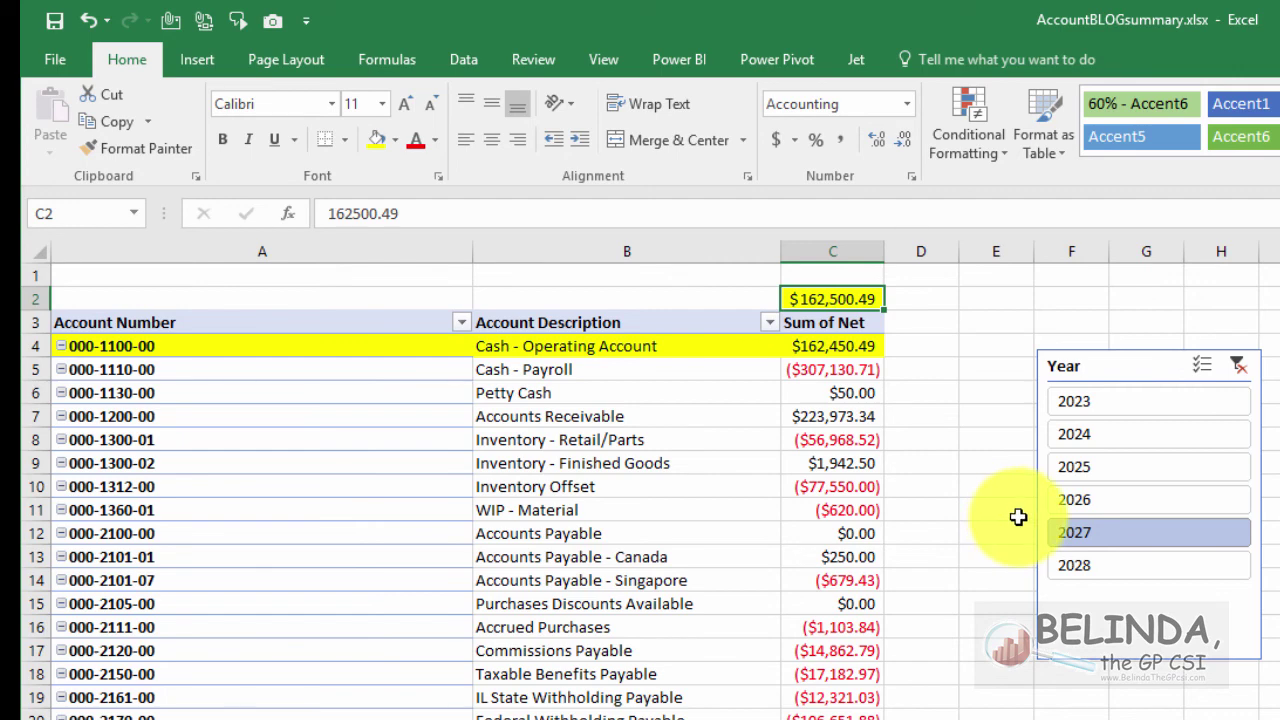
mouse_move(817, 471)
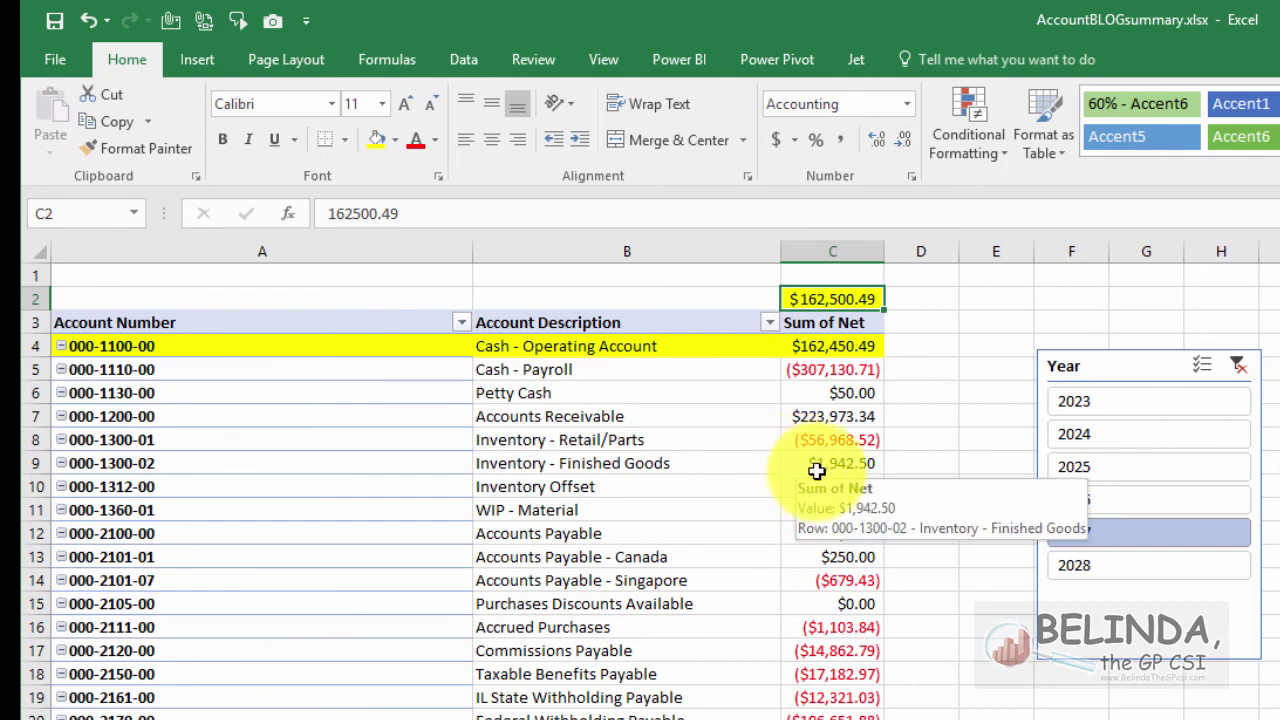